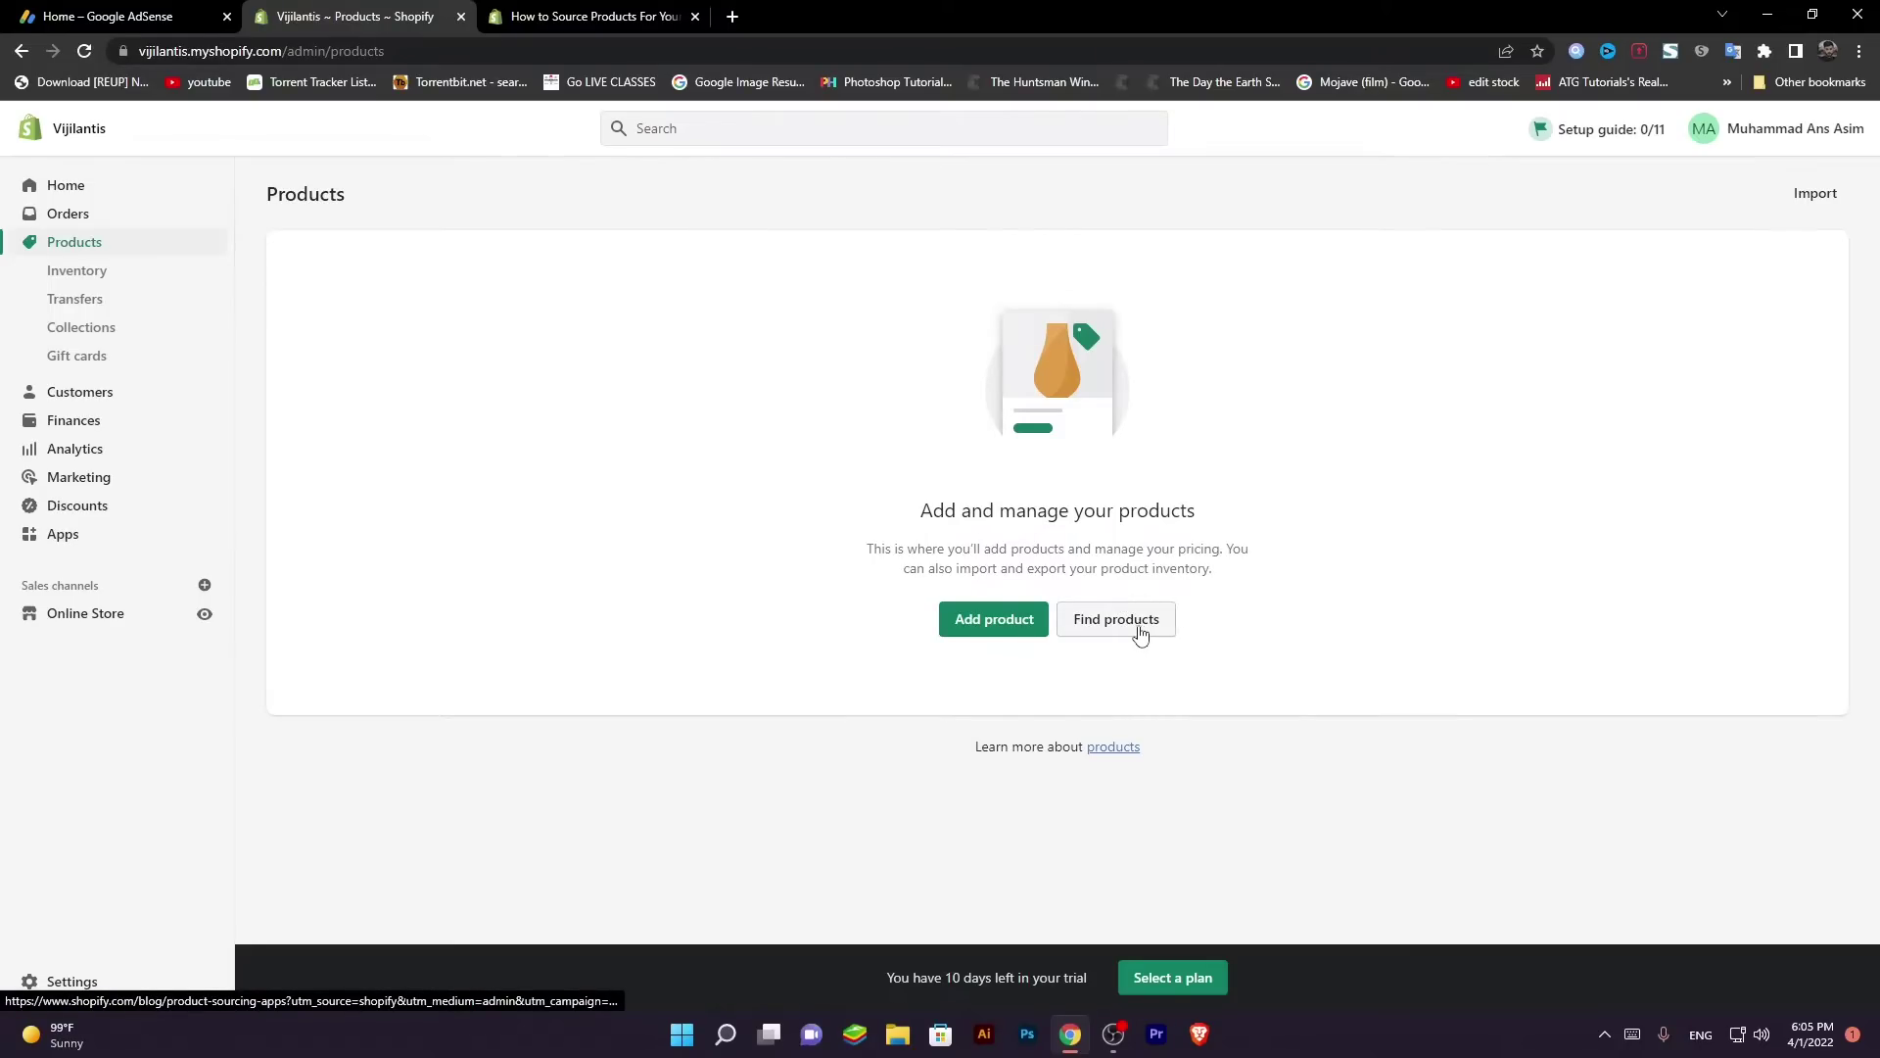
Step: Open the form for adding a new product and close the browser tab with the product-sourcing article
{"action": "left_click", "coordinate": [994, 619]}
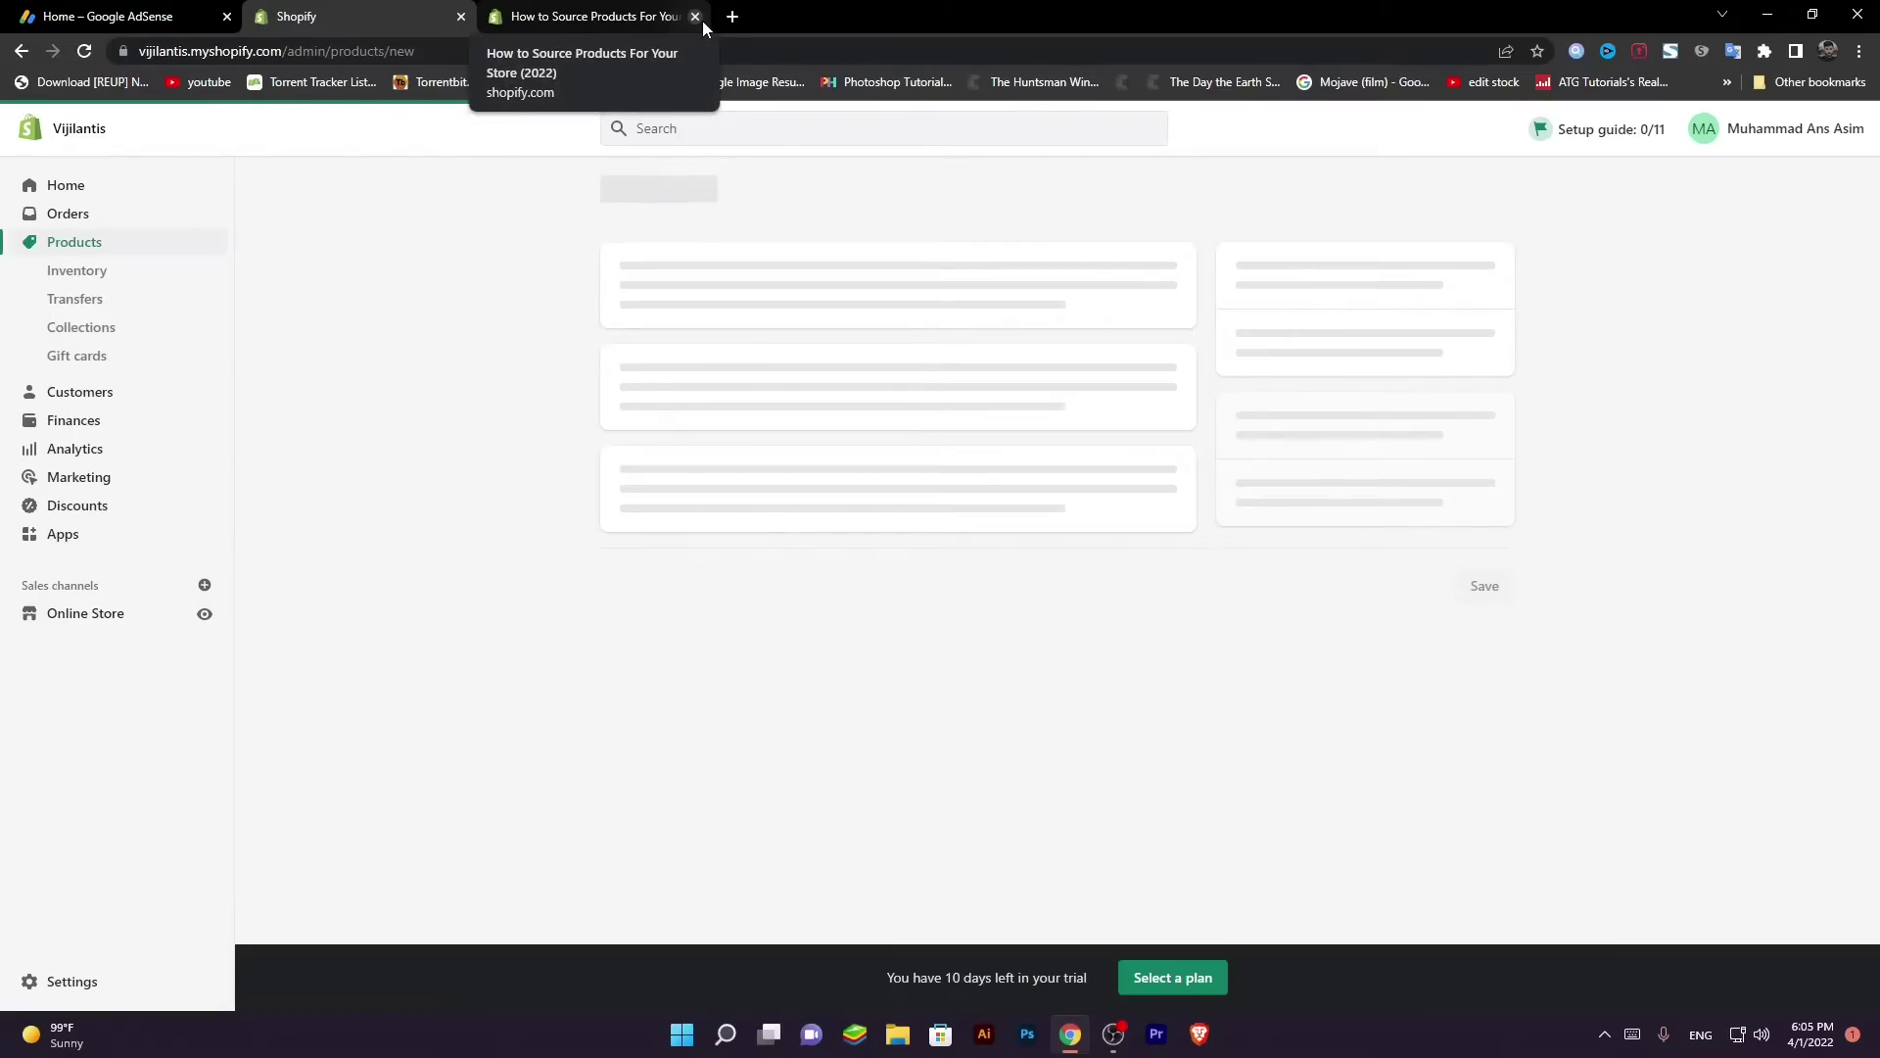
{"action": "left_click", "coordinate": [697, 20]}
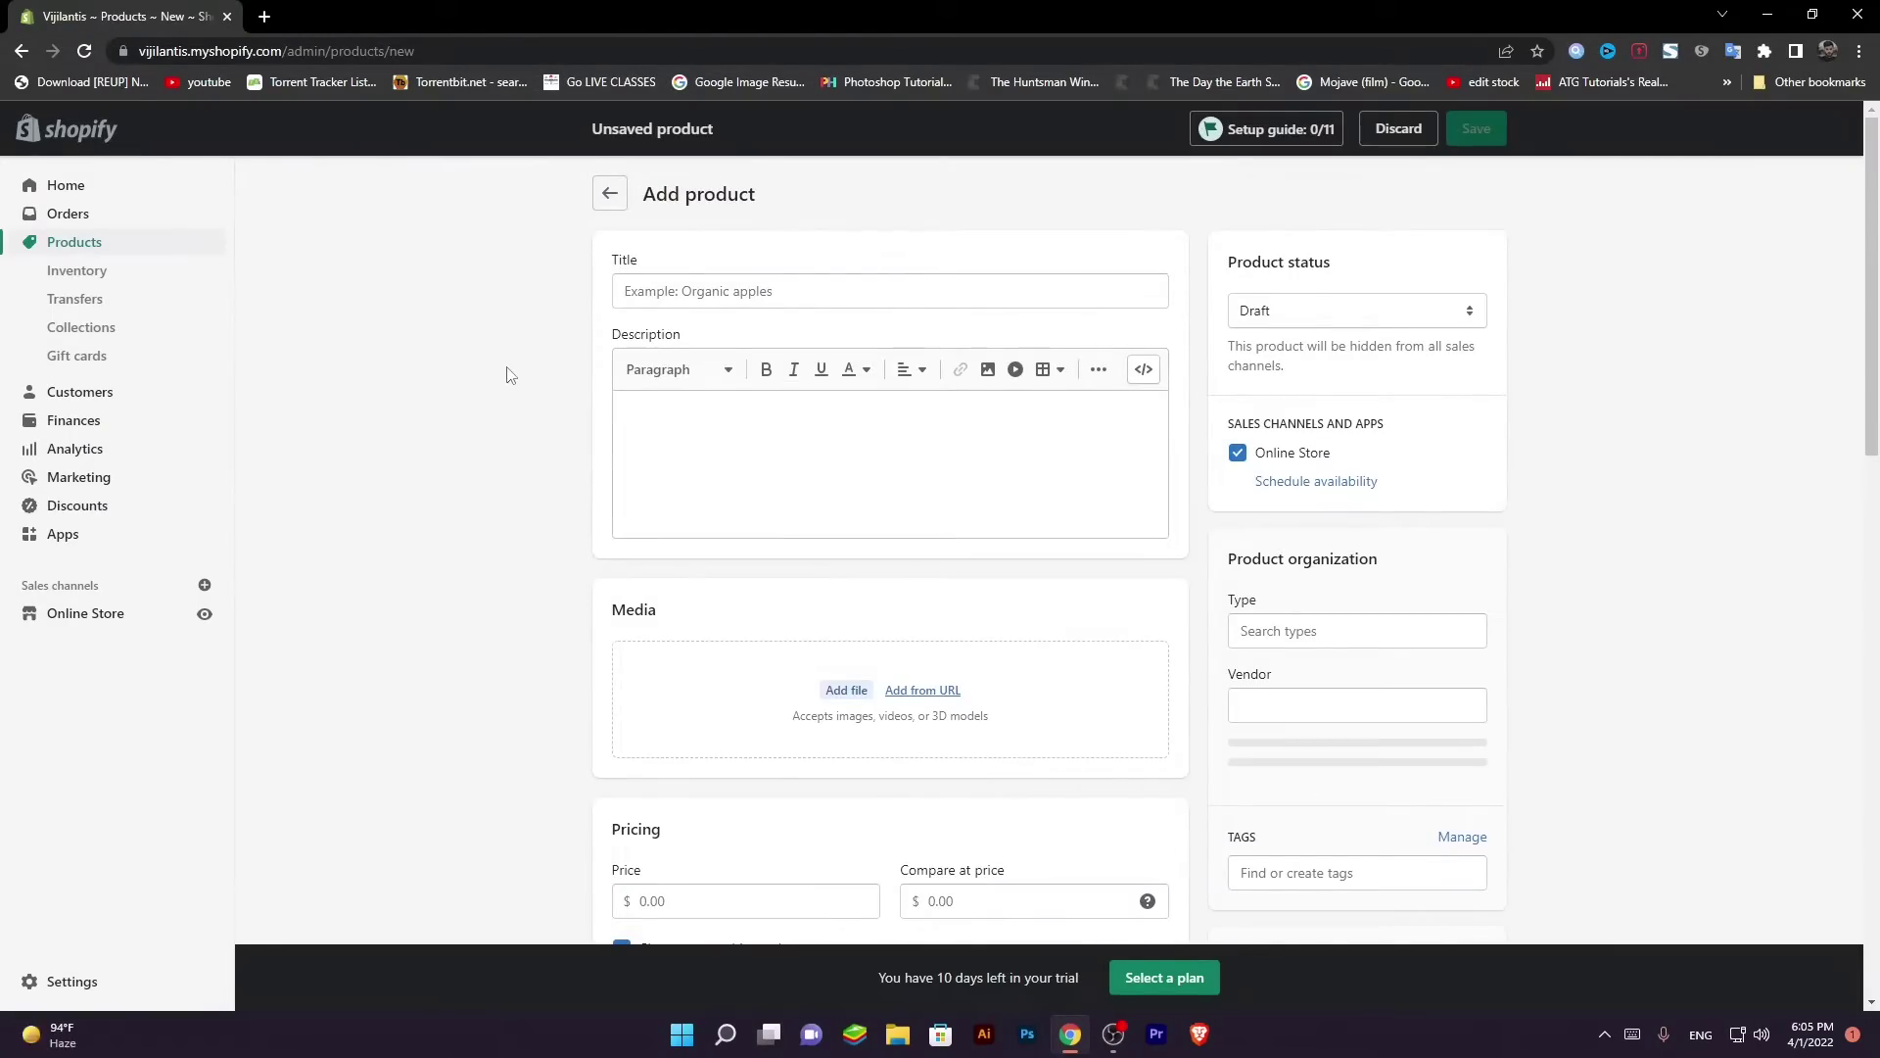
Step: Title the new product "6 Cups Zebra Texture"
{"action": "left_click", "coordinate": [814, 290]}
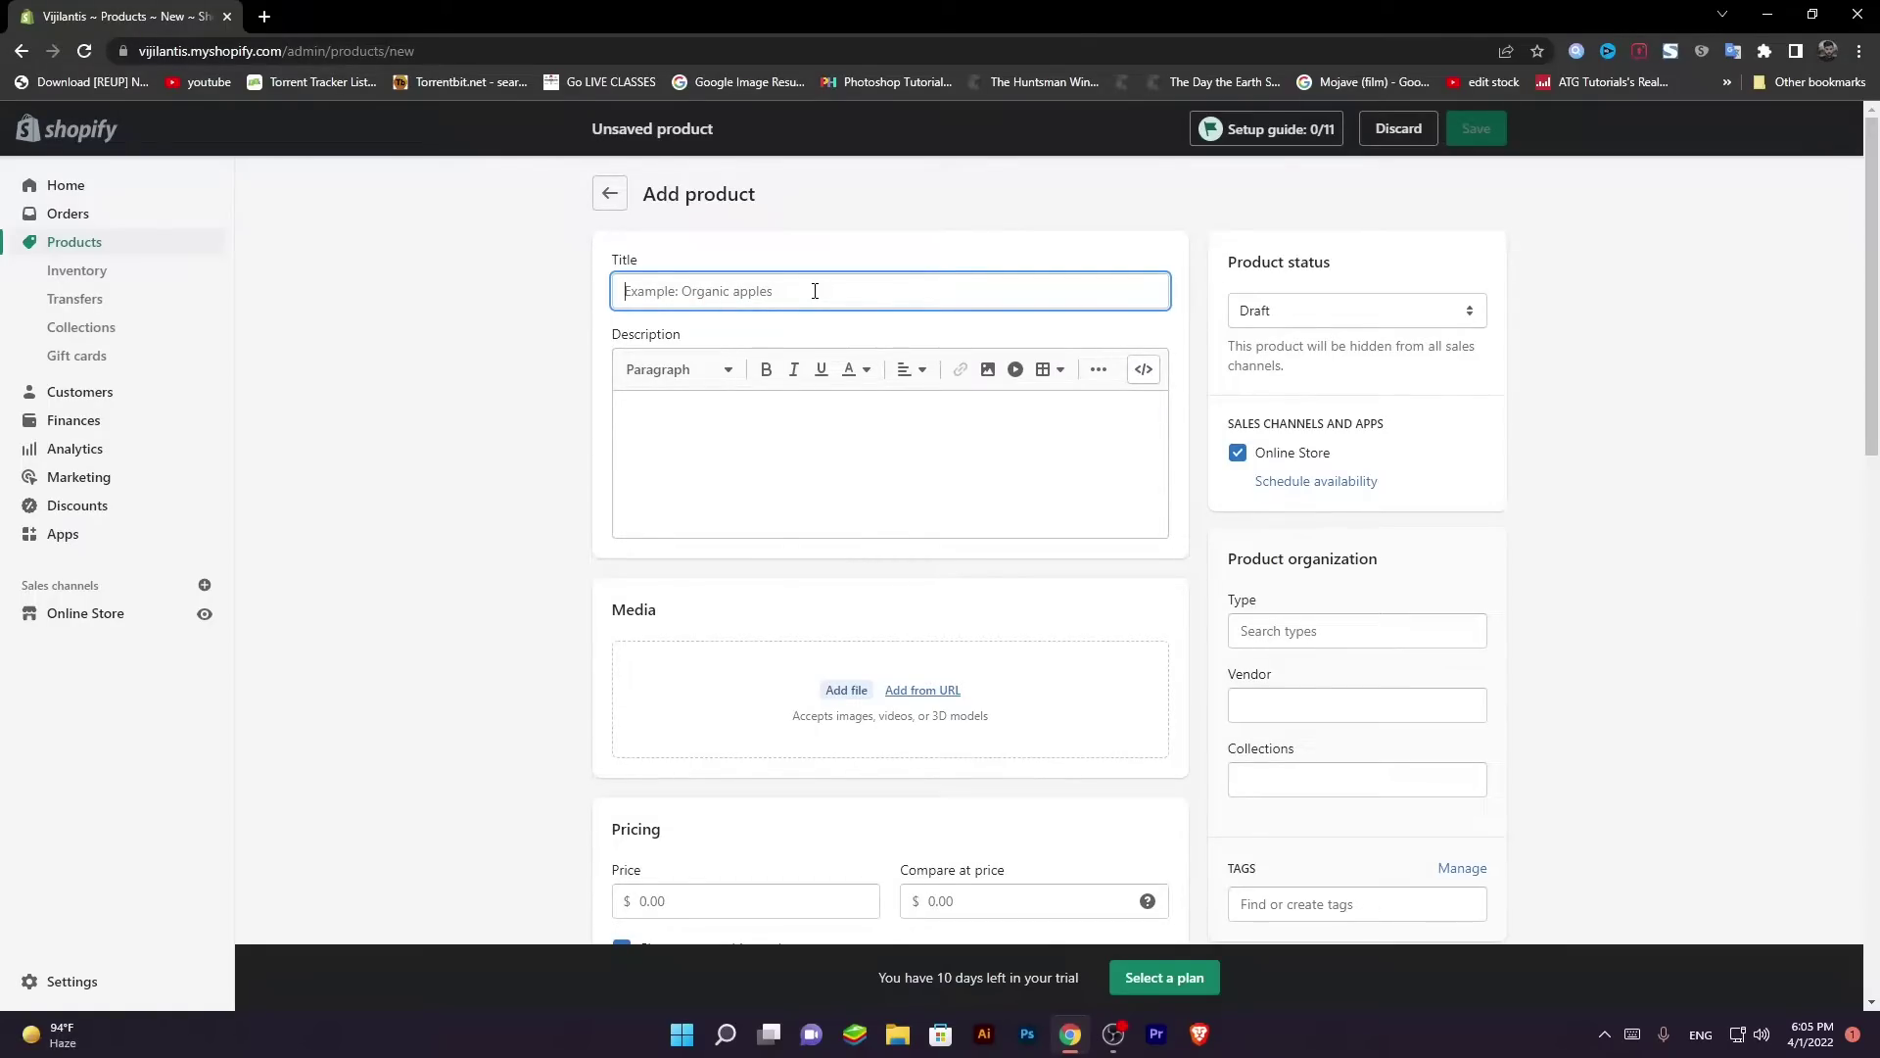
{"action": "type", "text": "Cup"}
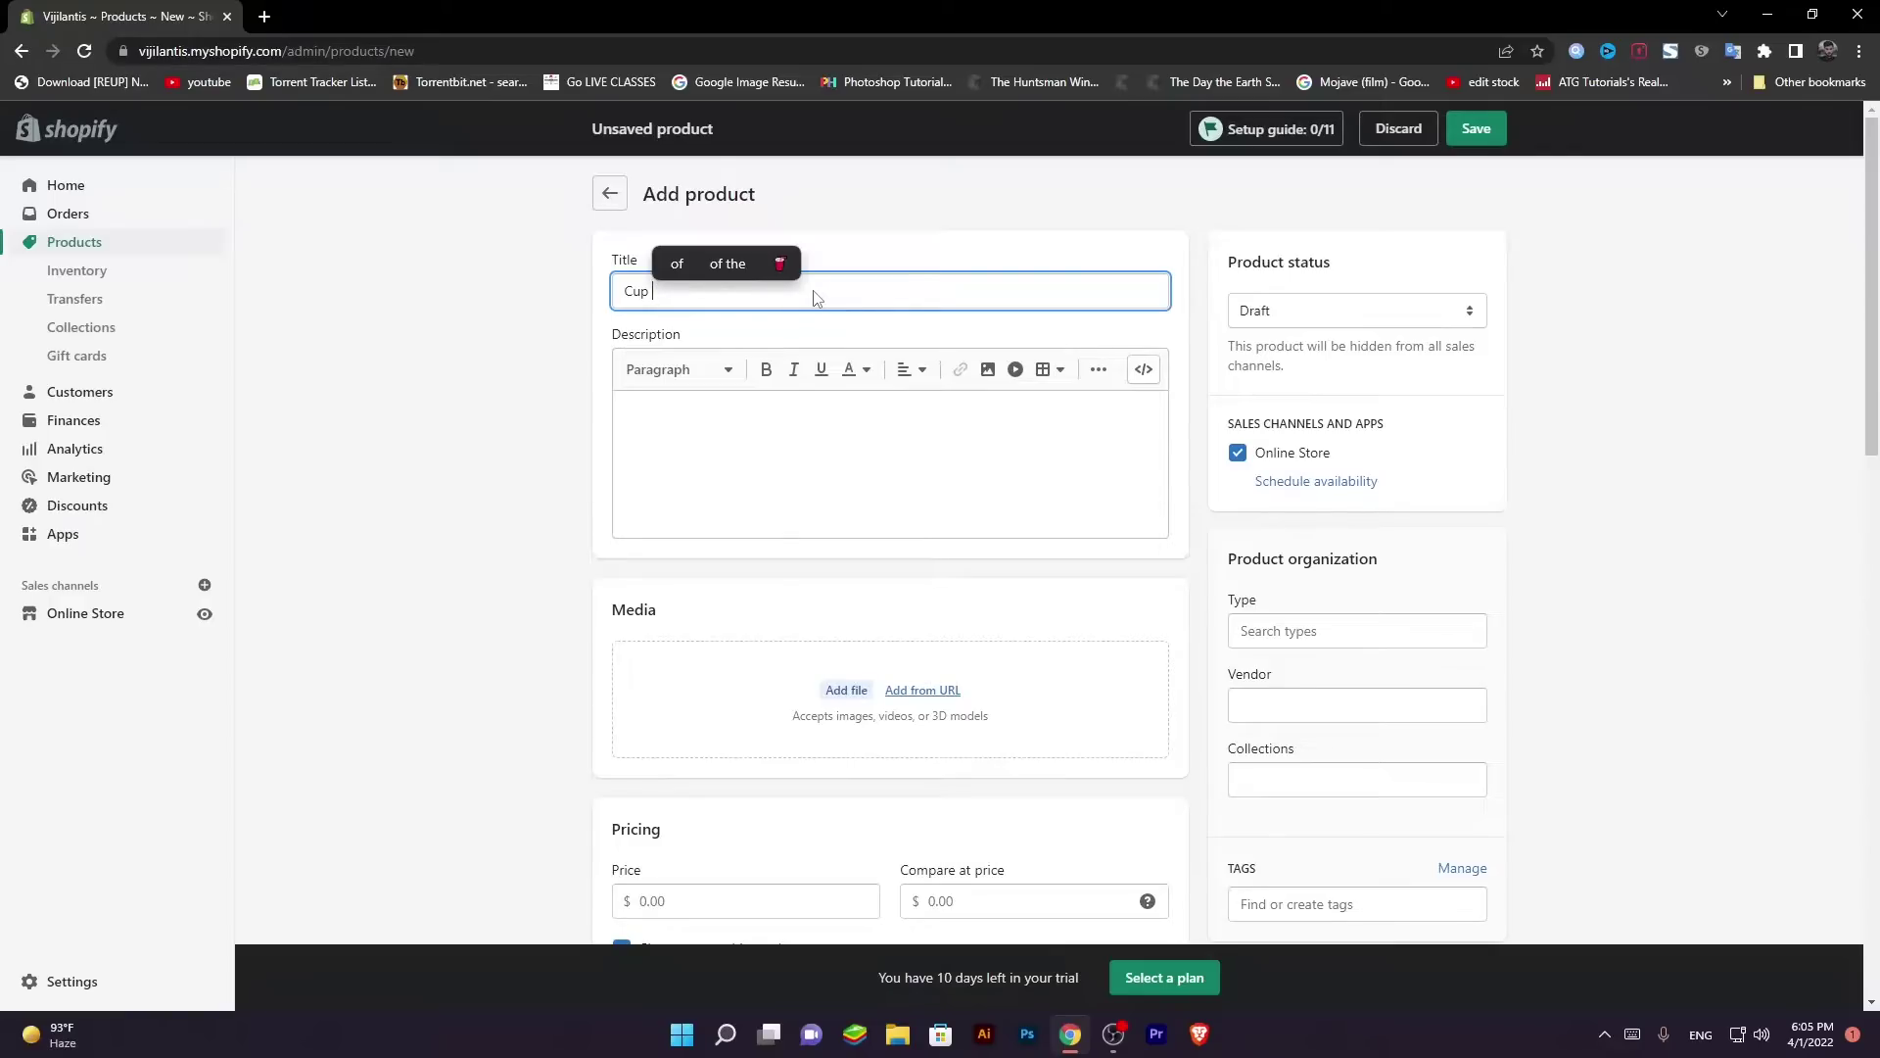
{"action": "key", "text": "BackSpace"}
{"action": "key", "text": "BackSpace"}
{"action": "key", "text": "BackSpace"}
{"action": "key", "text": "BackSpace"}
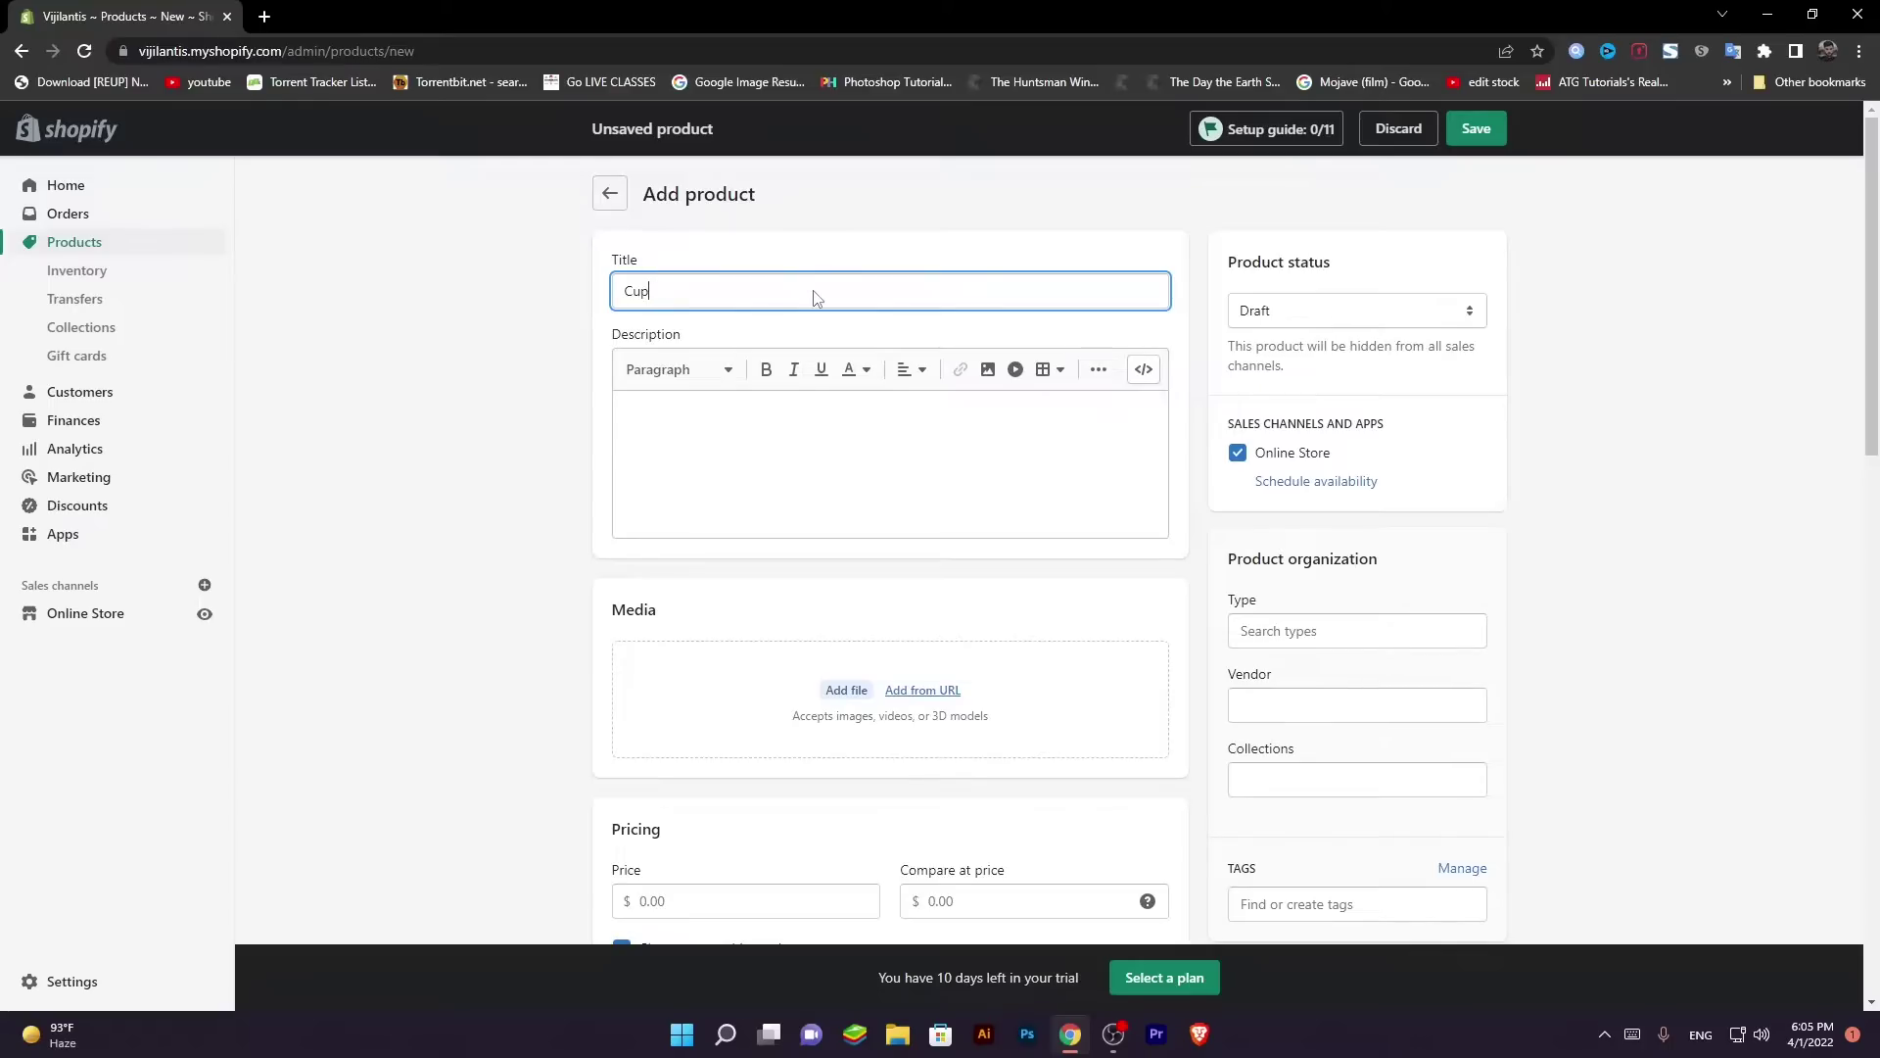
{"action": "type", "text": "6 Cups"}
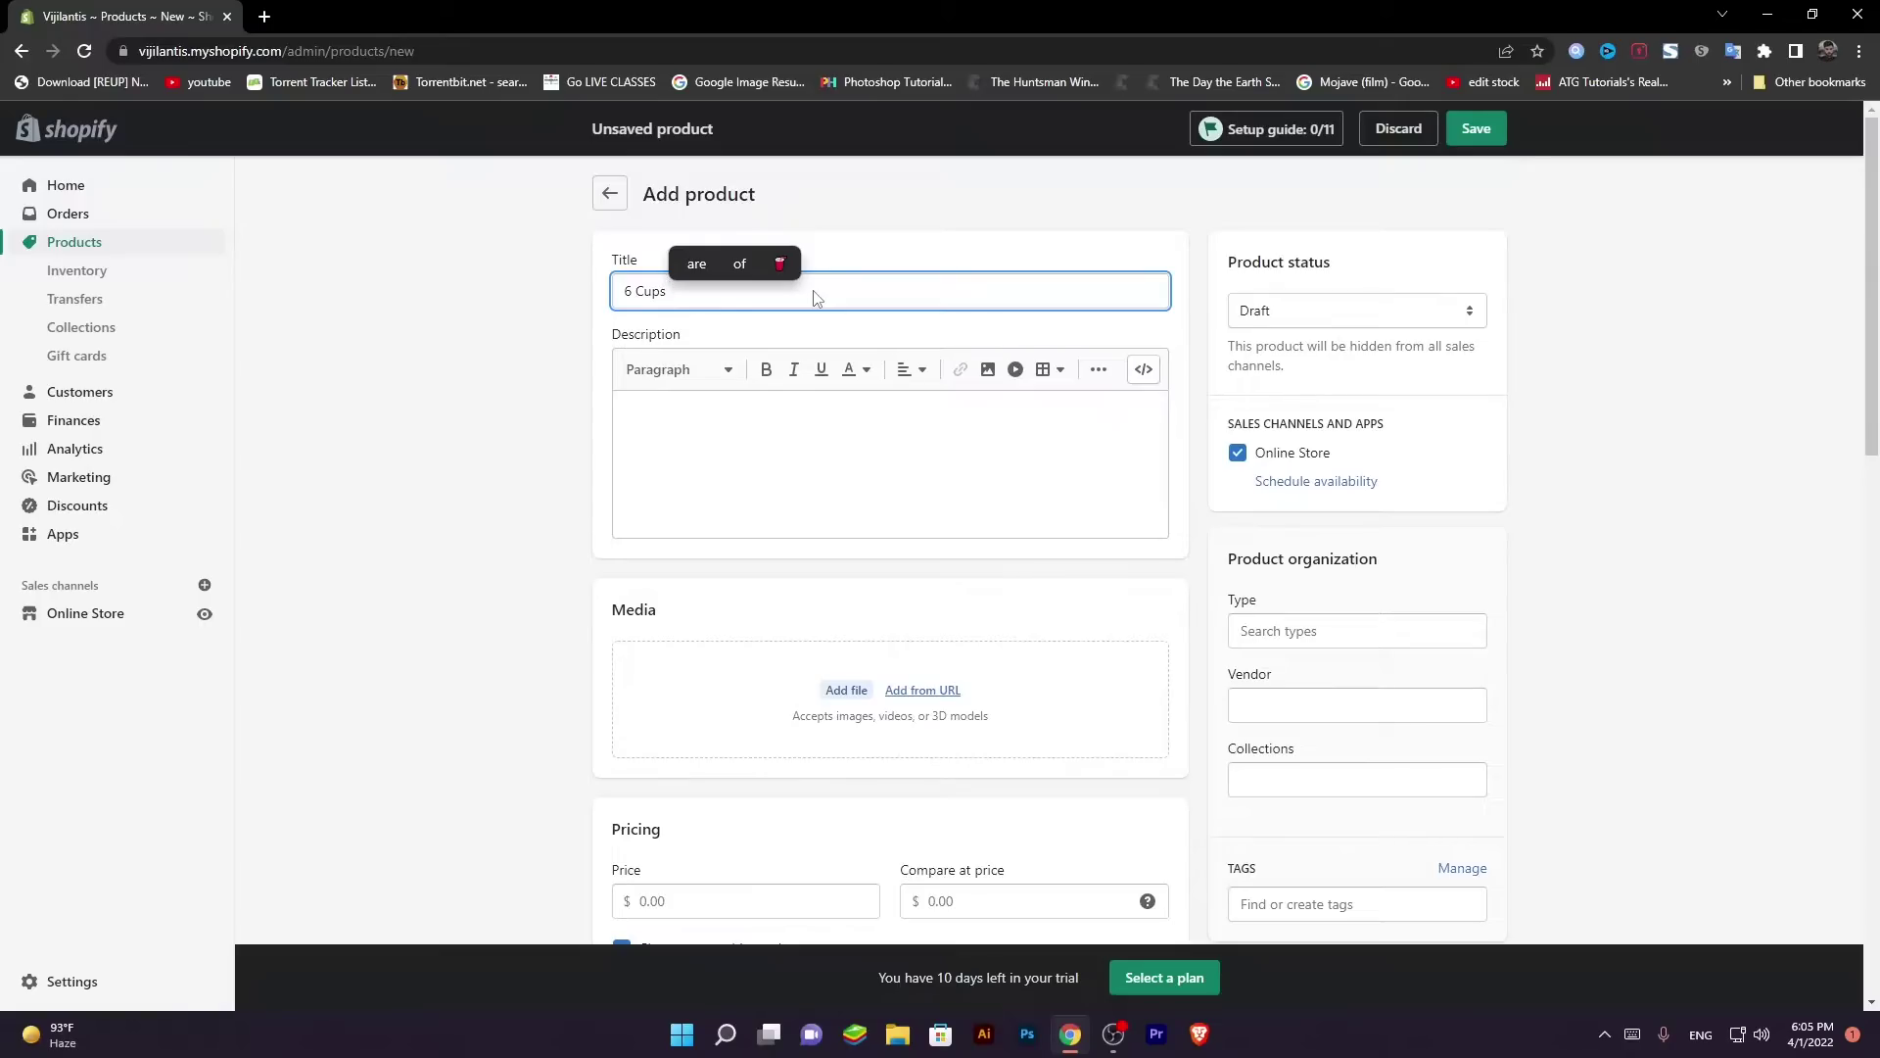
{"action": "type", "text": " Zebra T"}
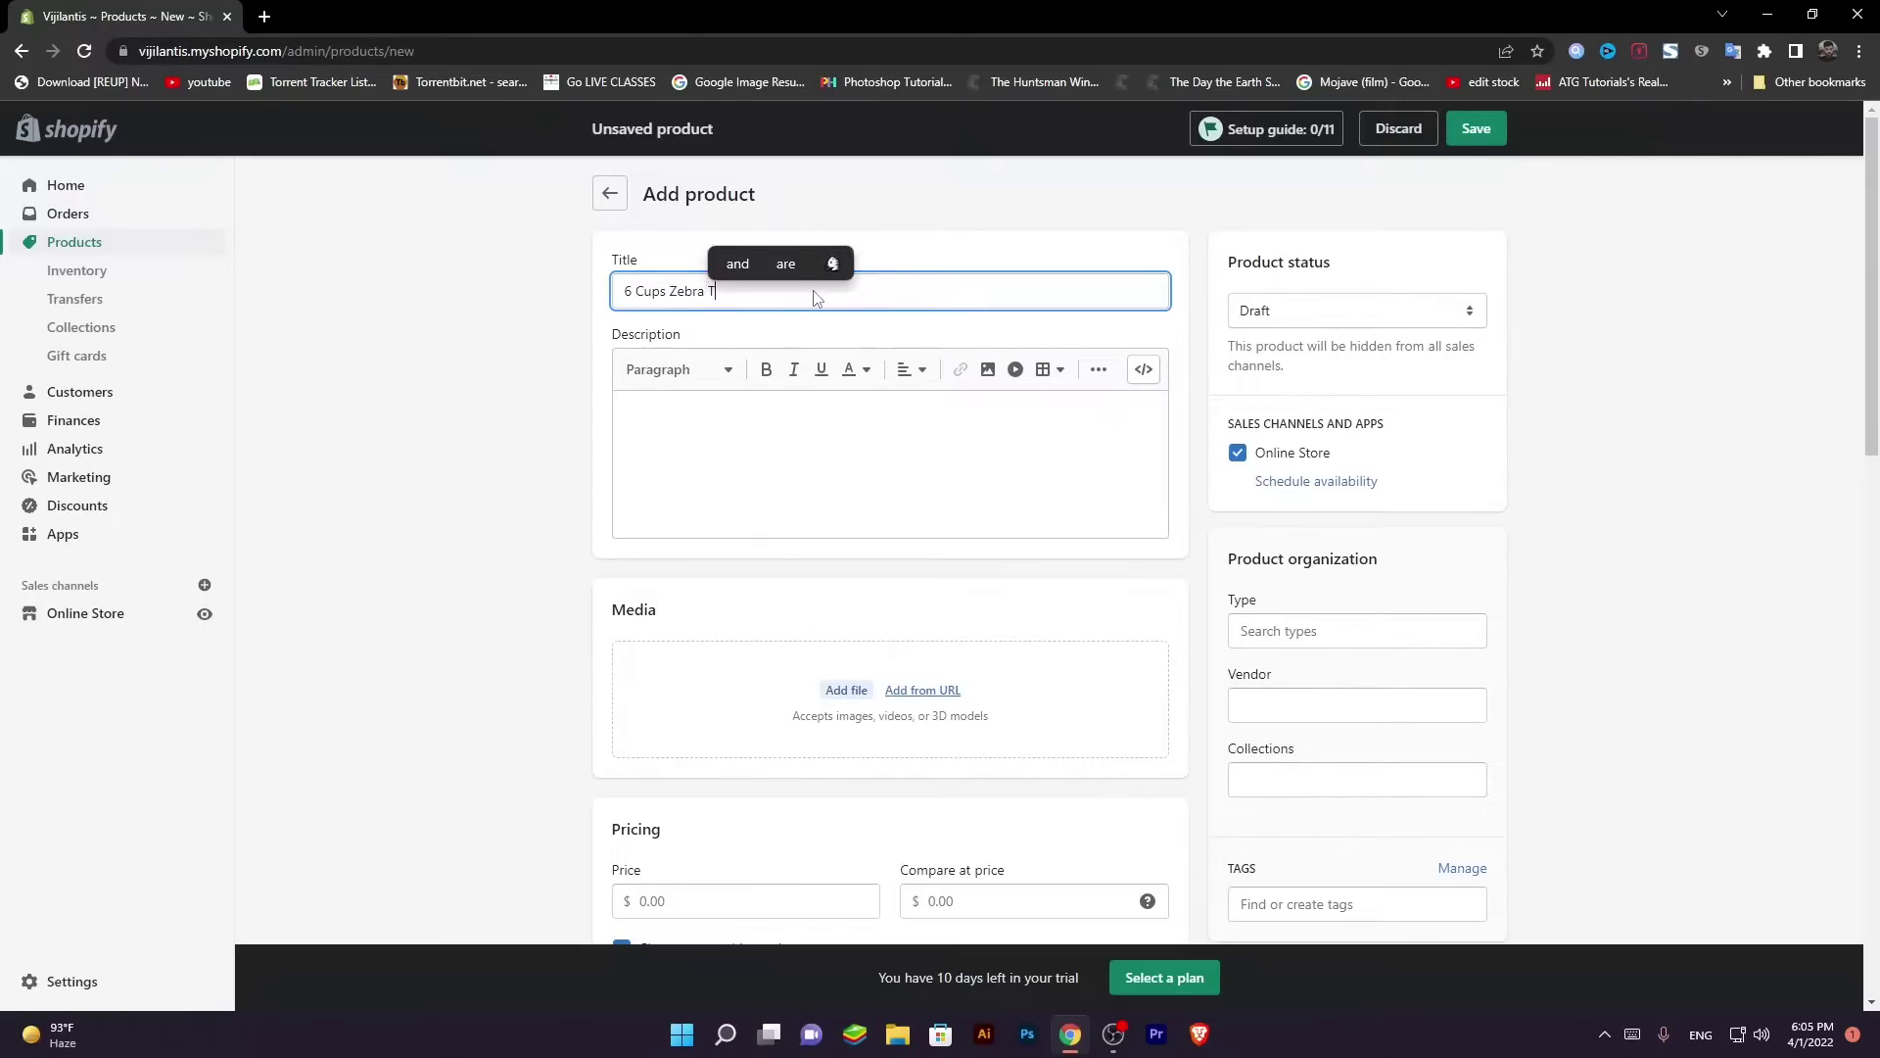
{"action": "type", "text": "exture"}
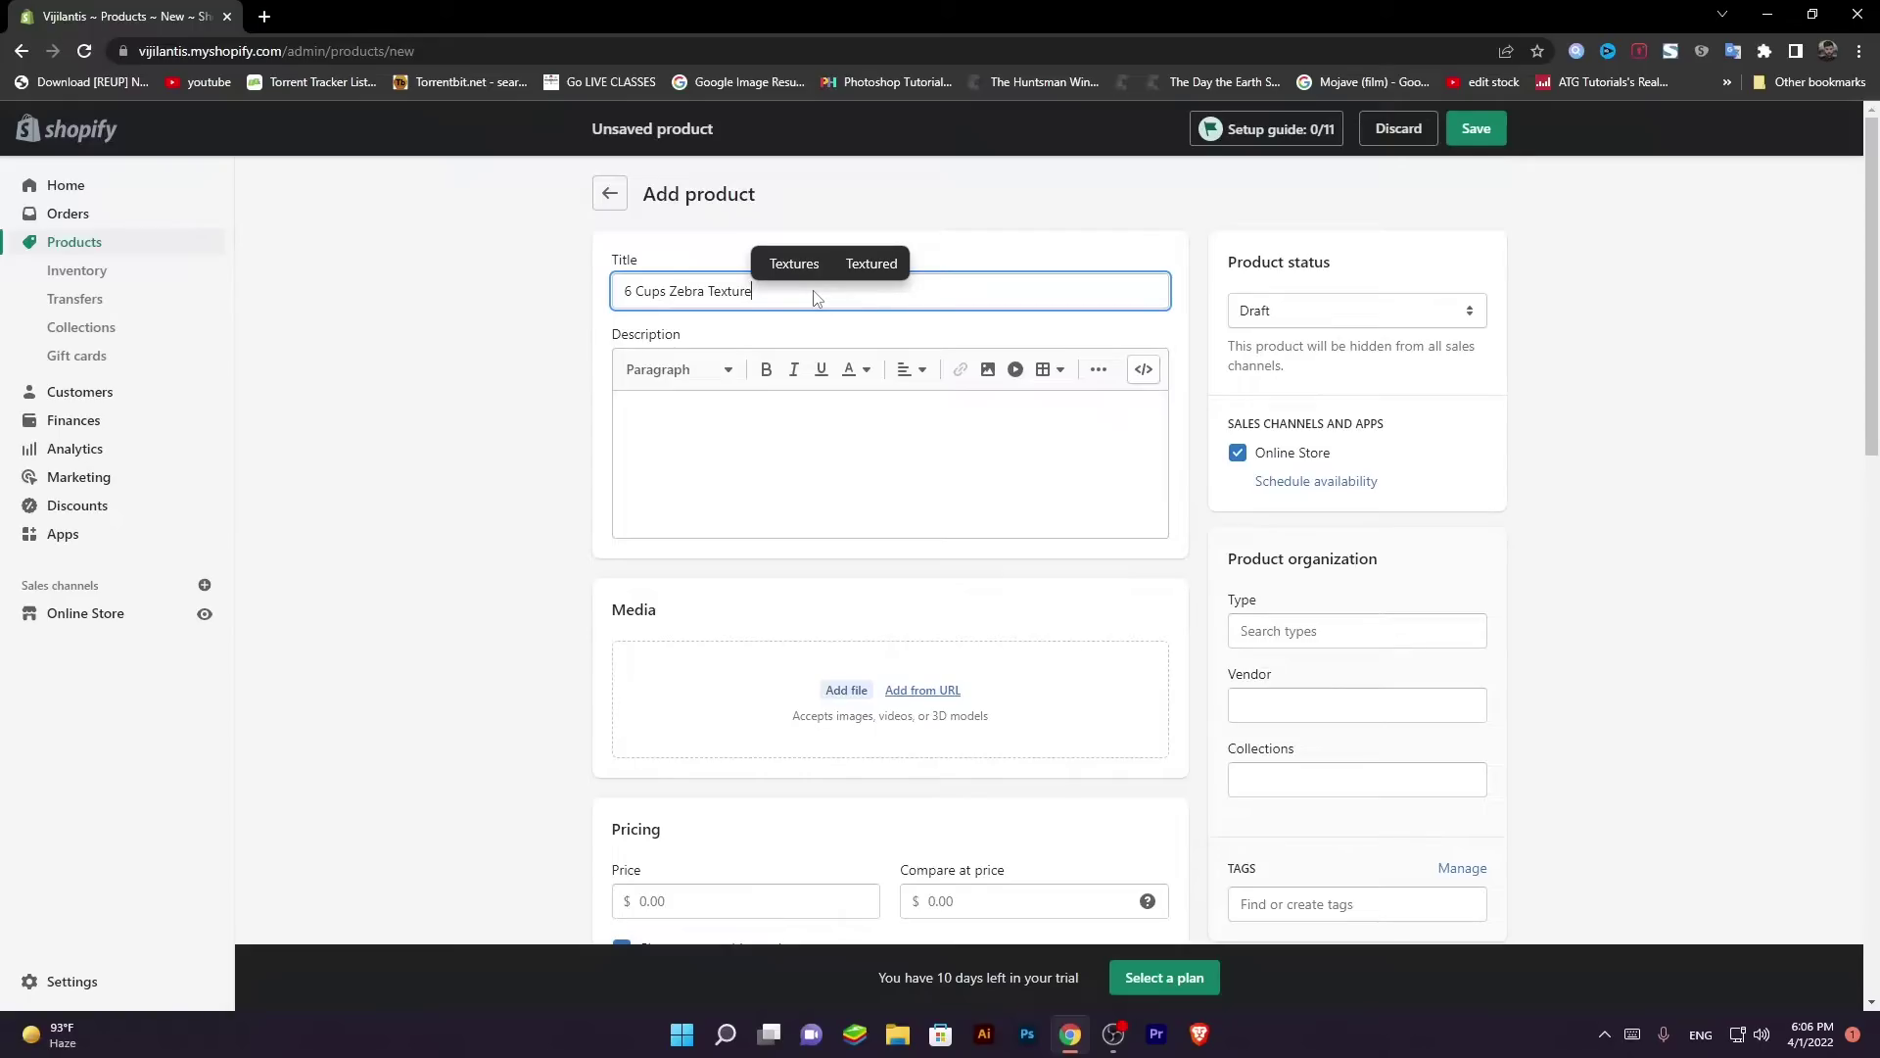
{"action": "left_click", "coordinate": [747, 471]}
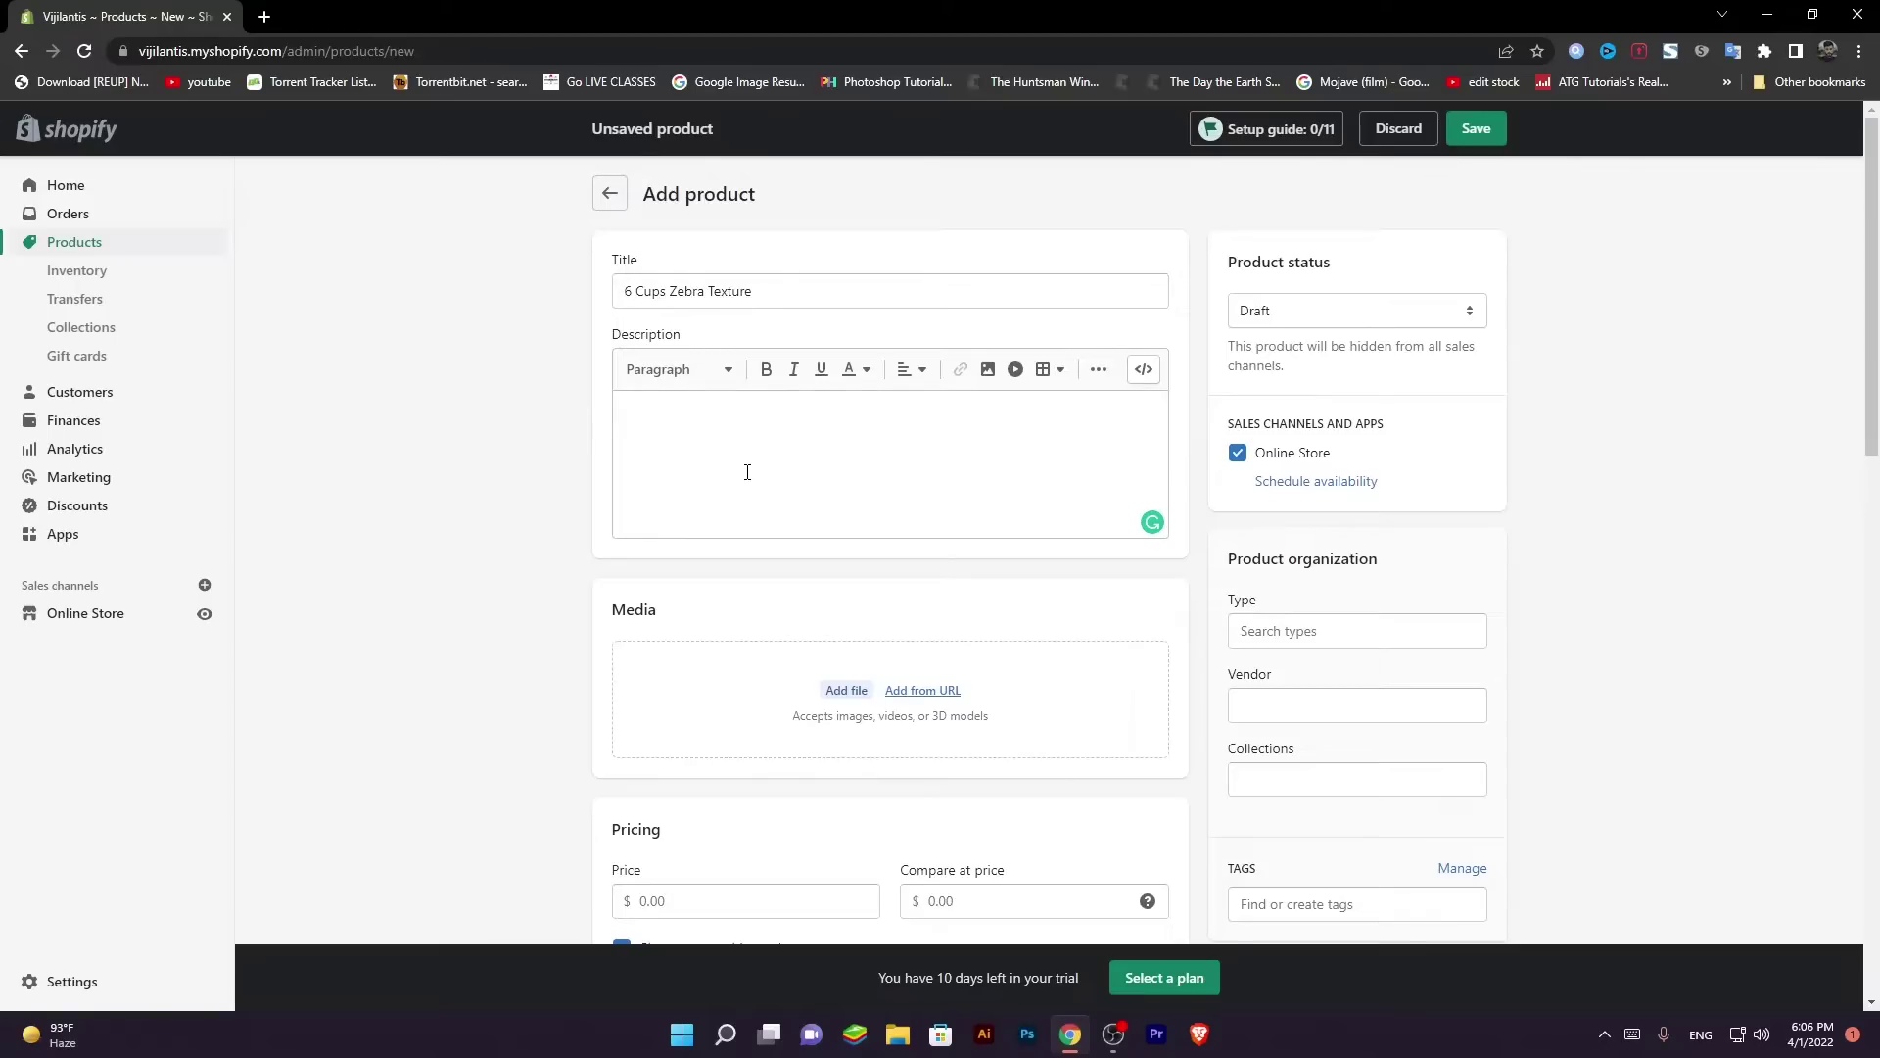
{"action": "left_click", "coordinate": [744, 470]}
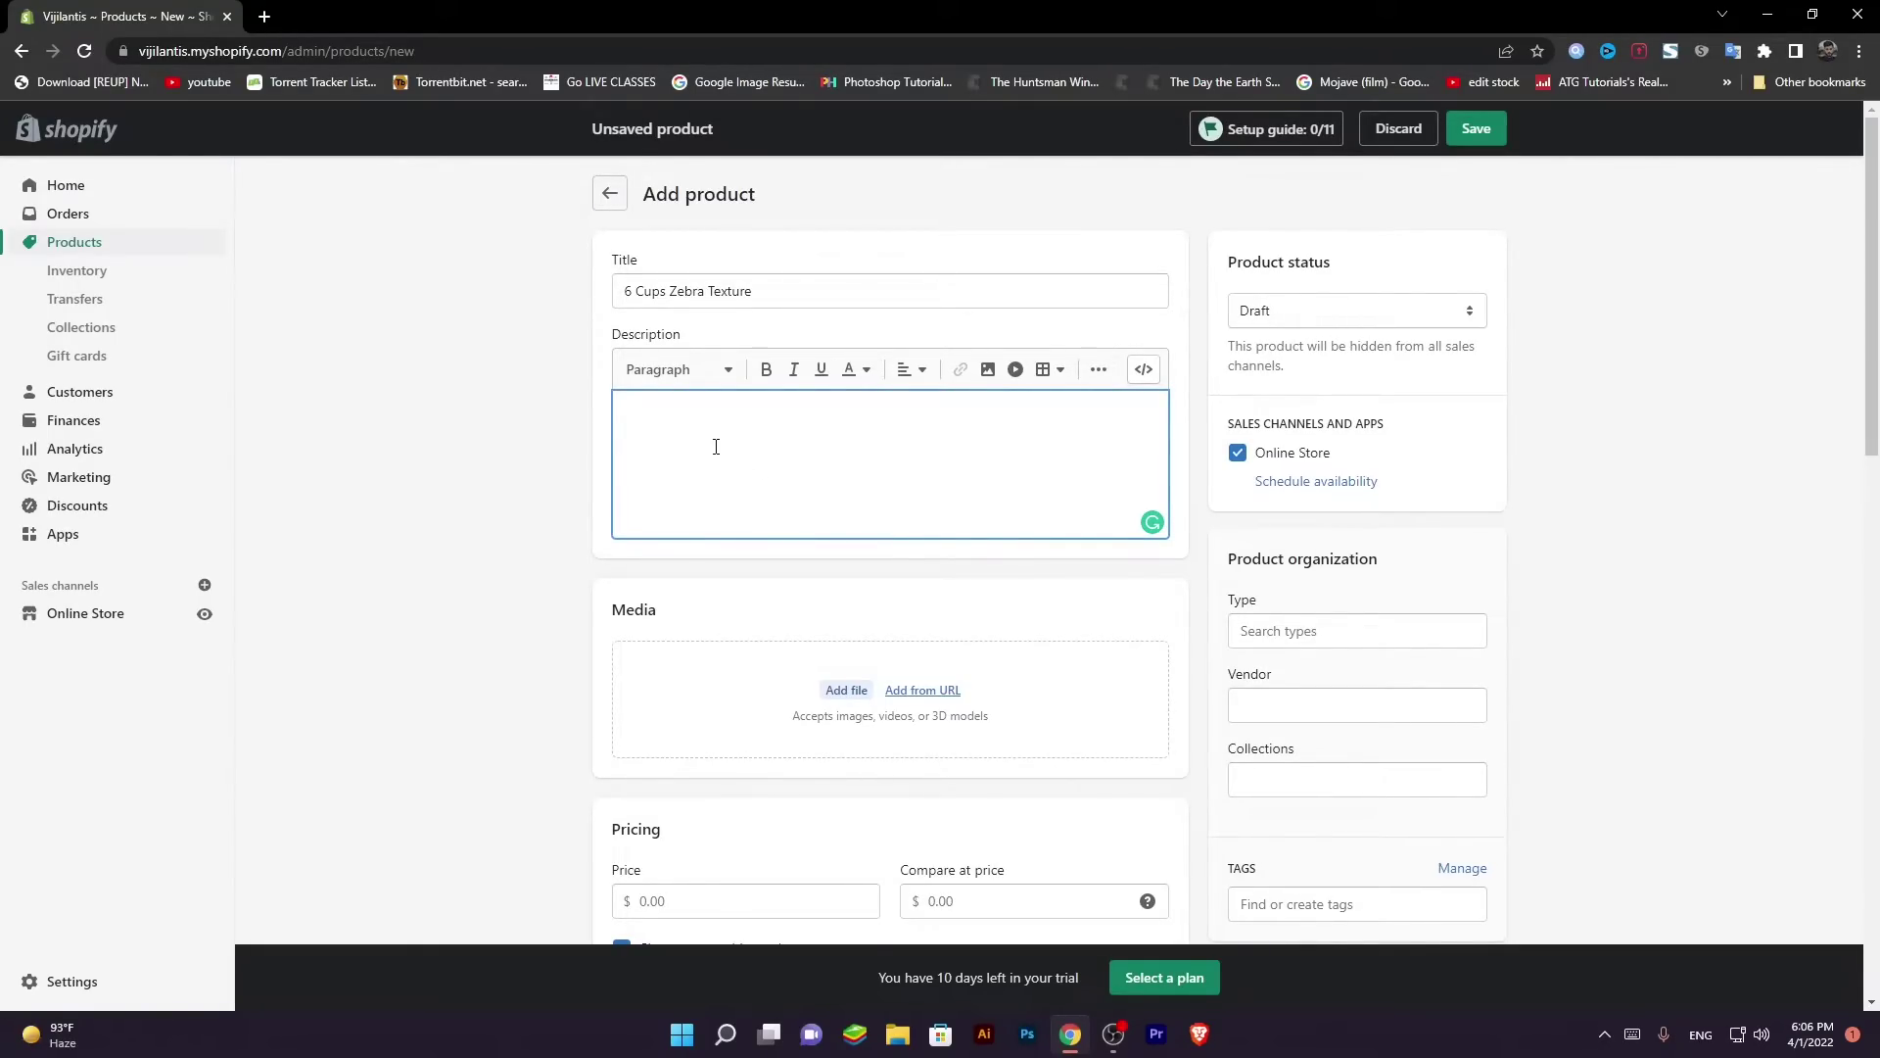
{"action": "scroll", "coordinate": [489, 578], "scroll_direction": "down", "scroll_amount": 1}
{"action": "left_click", "coordinate": [461, 617]}
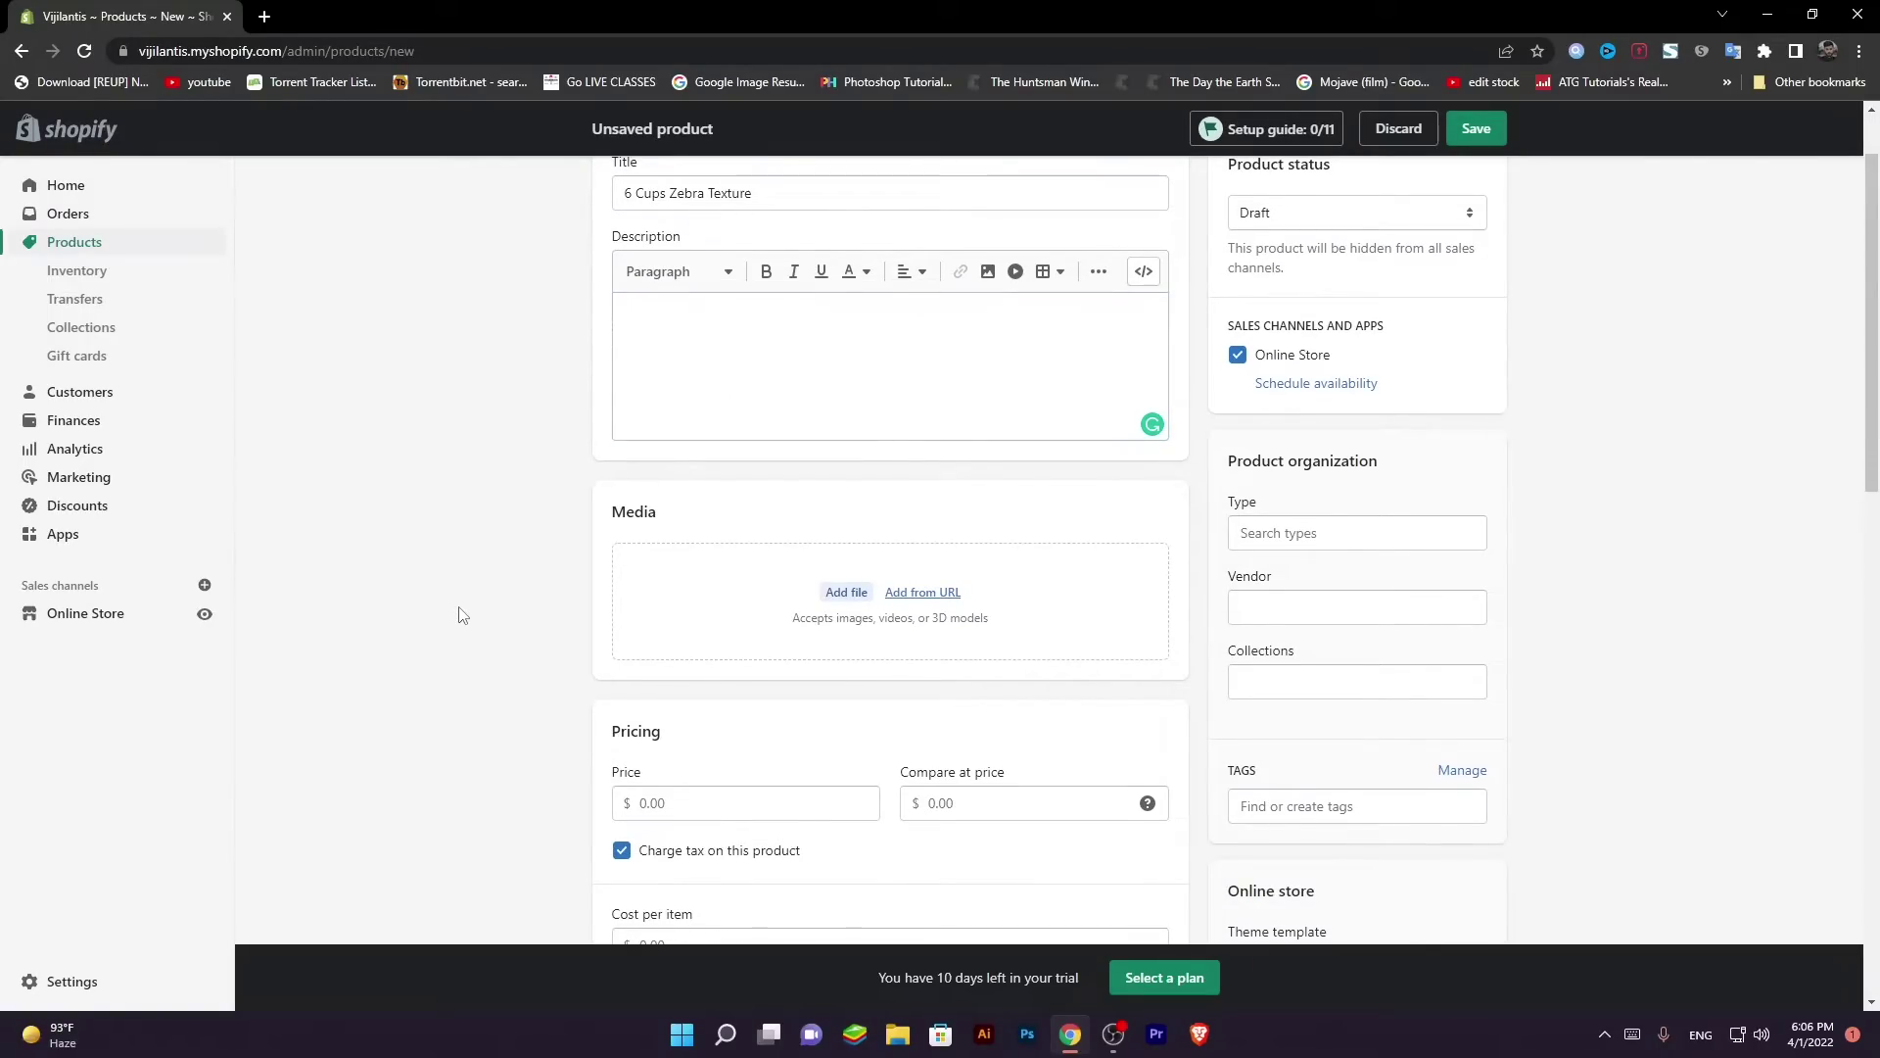
{"action": "left_click", "coordinate": [847, 593]}
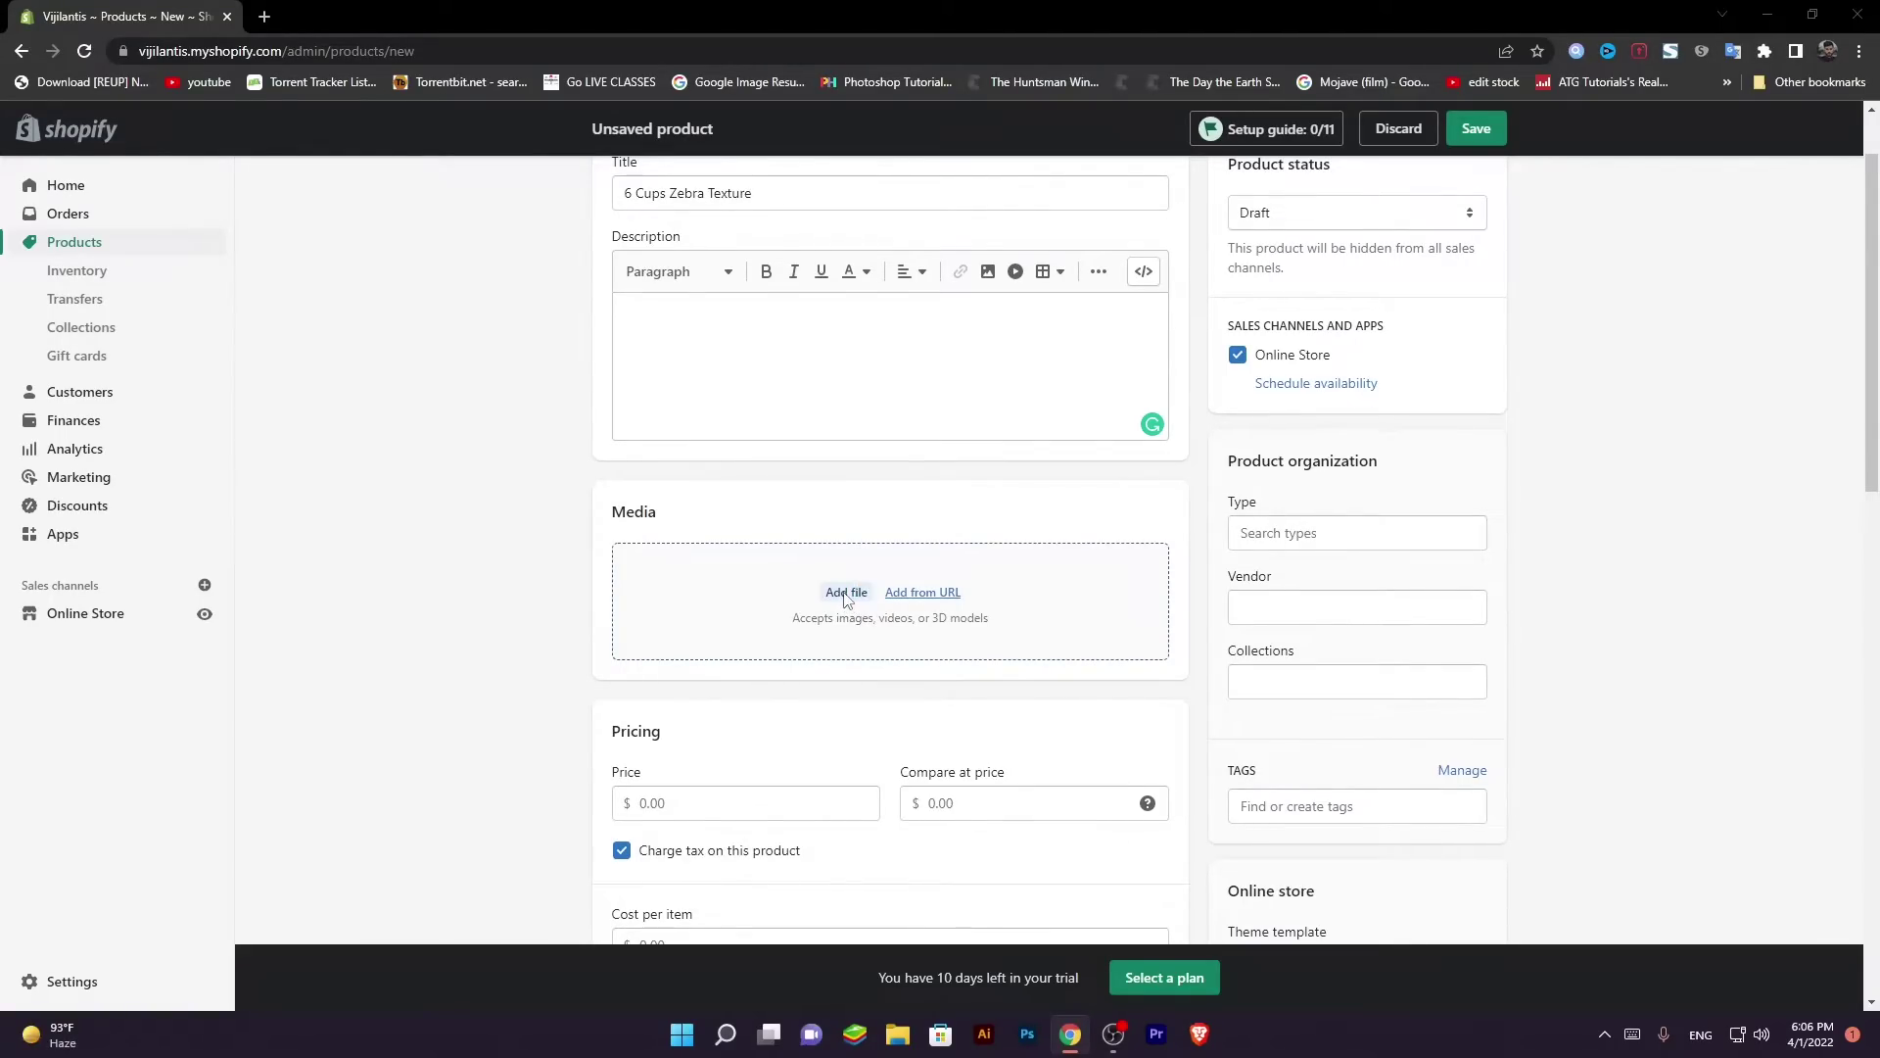
{"action": "key", "text": "Escape"}
Step: Set the product's price to $450 and its compare-at price to $650
{"action": "scroll", "coordinate": [466, 578], "scroll_direction": "down", "scroll_amount": 2}
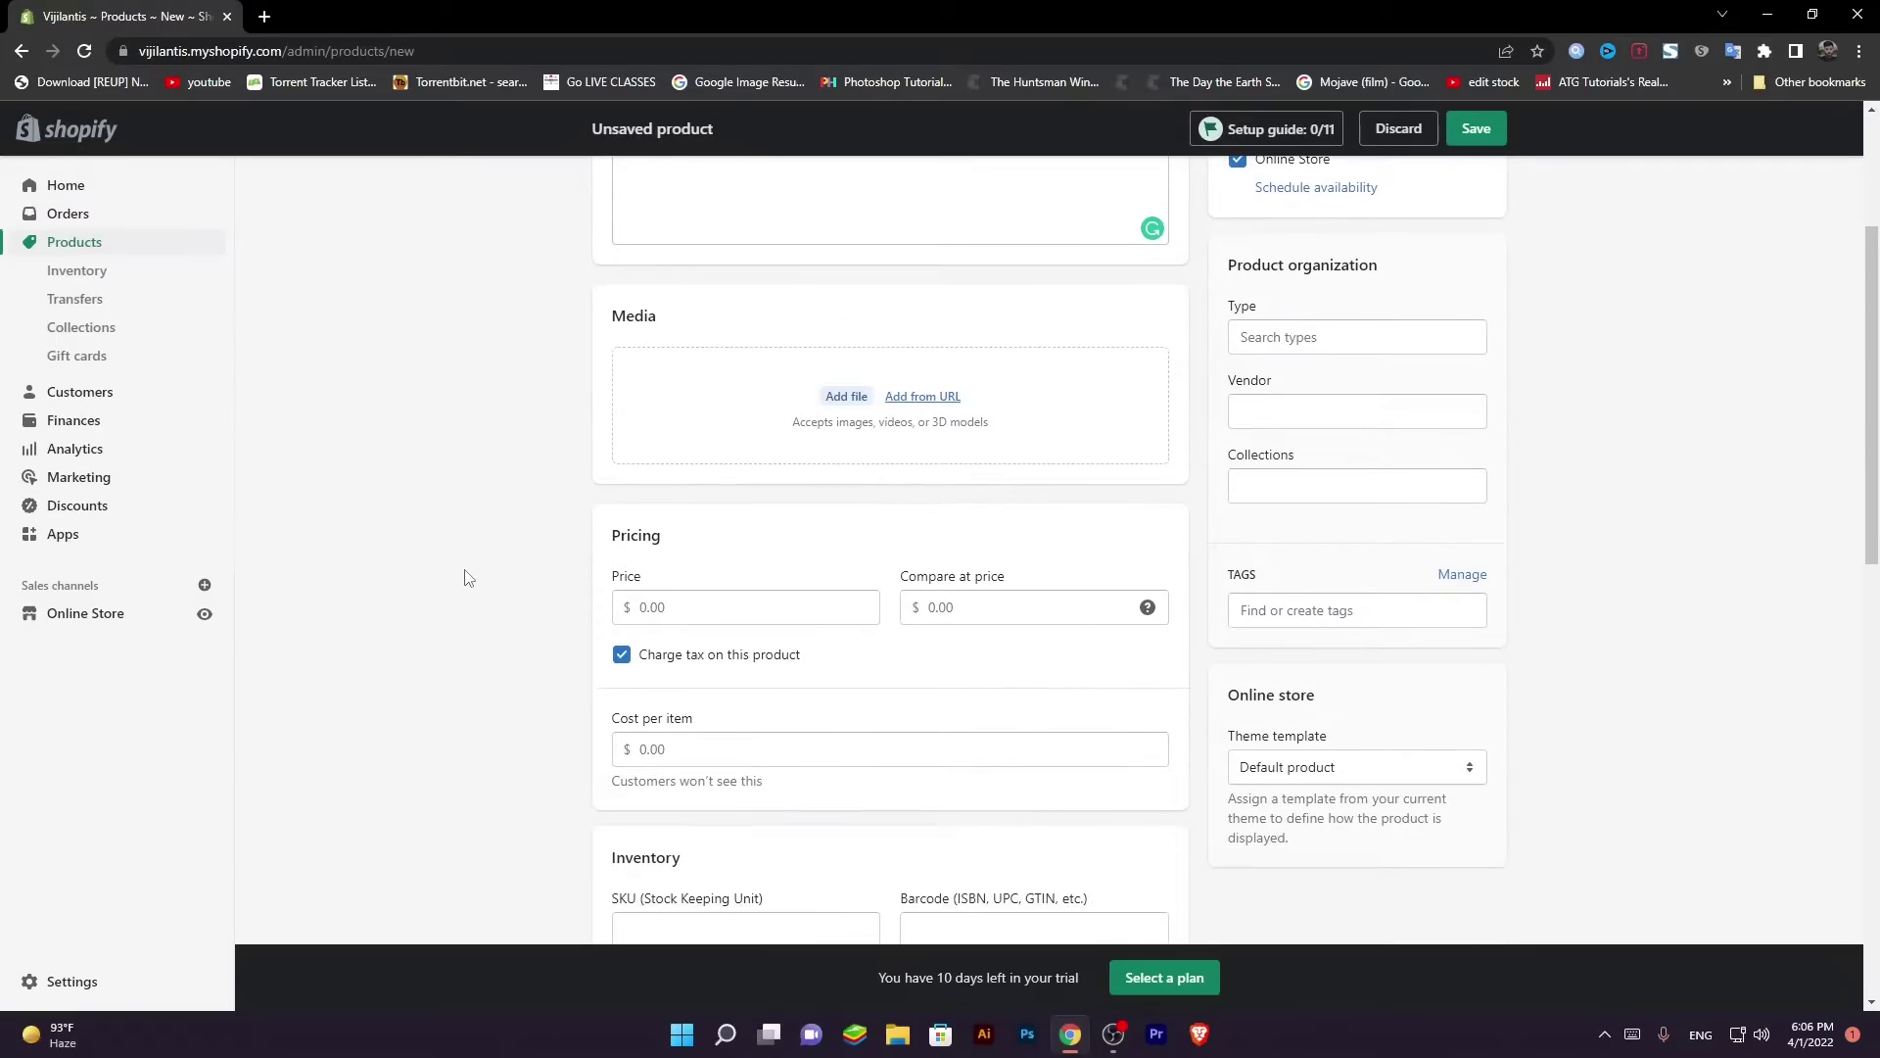
{"action": "left_click", "coordinate": [740, 606]}
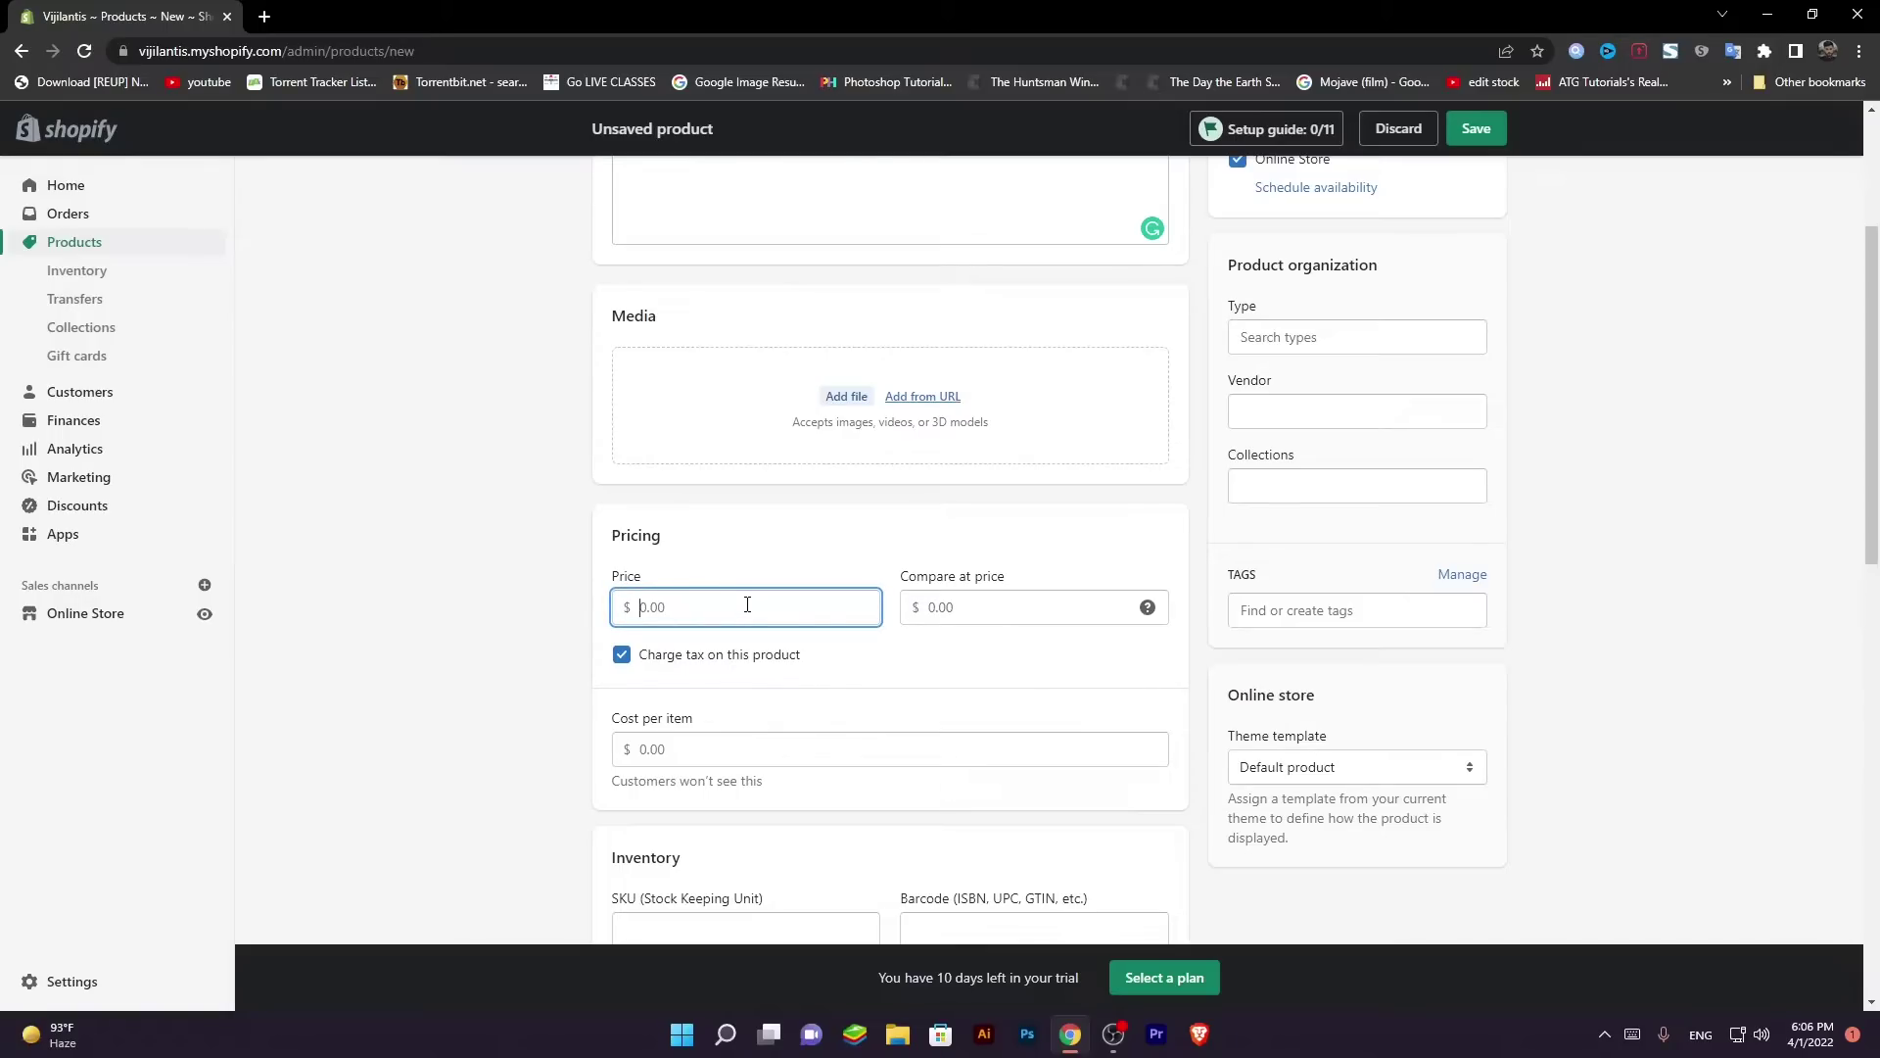
{"action": "type", "text": "450"}
{"action": "left_click", "coordinate": [988, 609]}
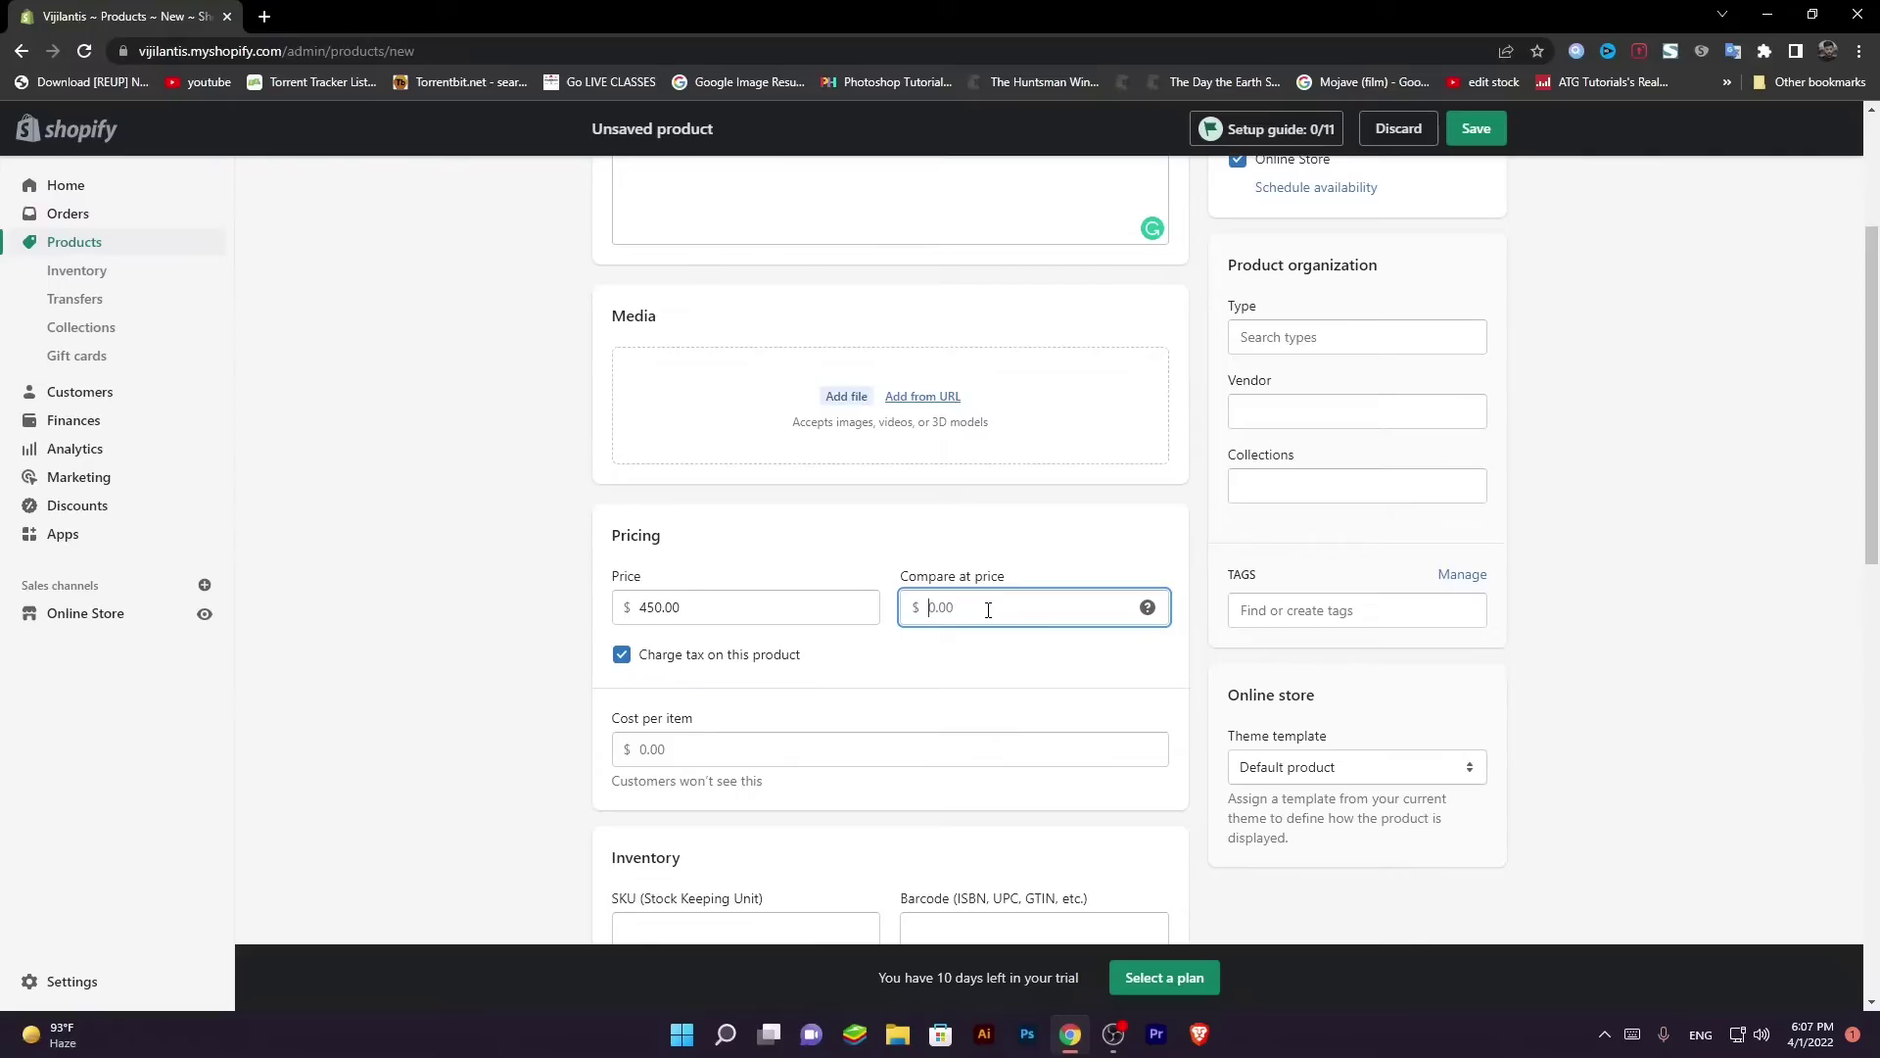
{"action": "type", "text": "650"}
Step: Turn off charging tax on the product and set the cost per item to $450
{"action": "left_click", "coordinate": [622, 656]}
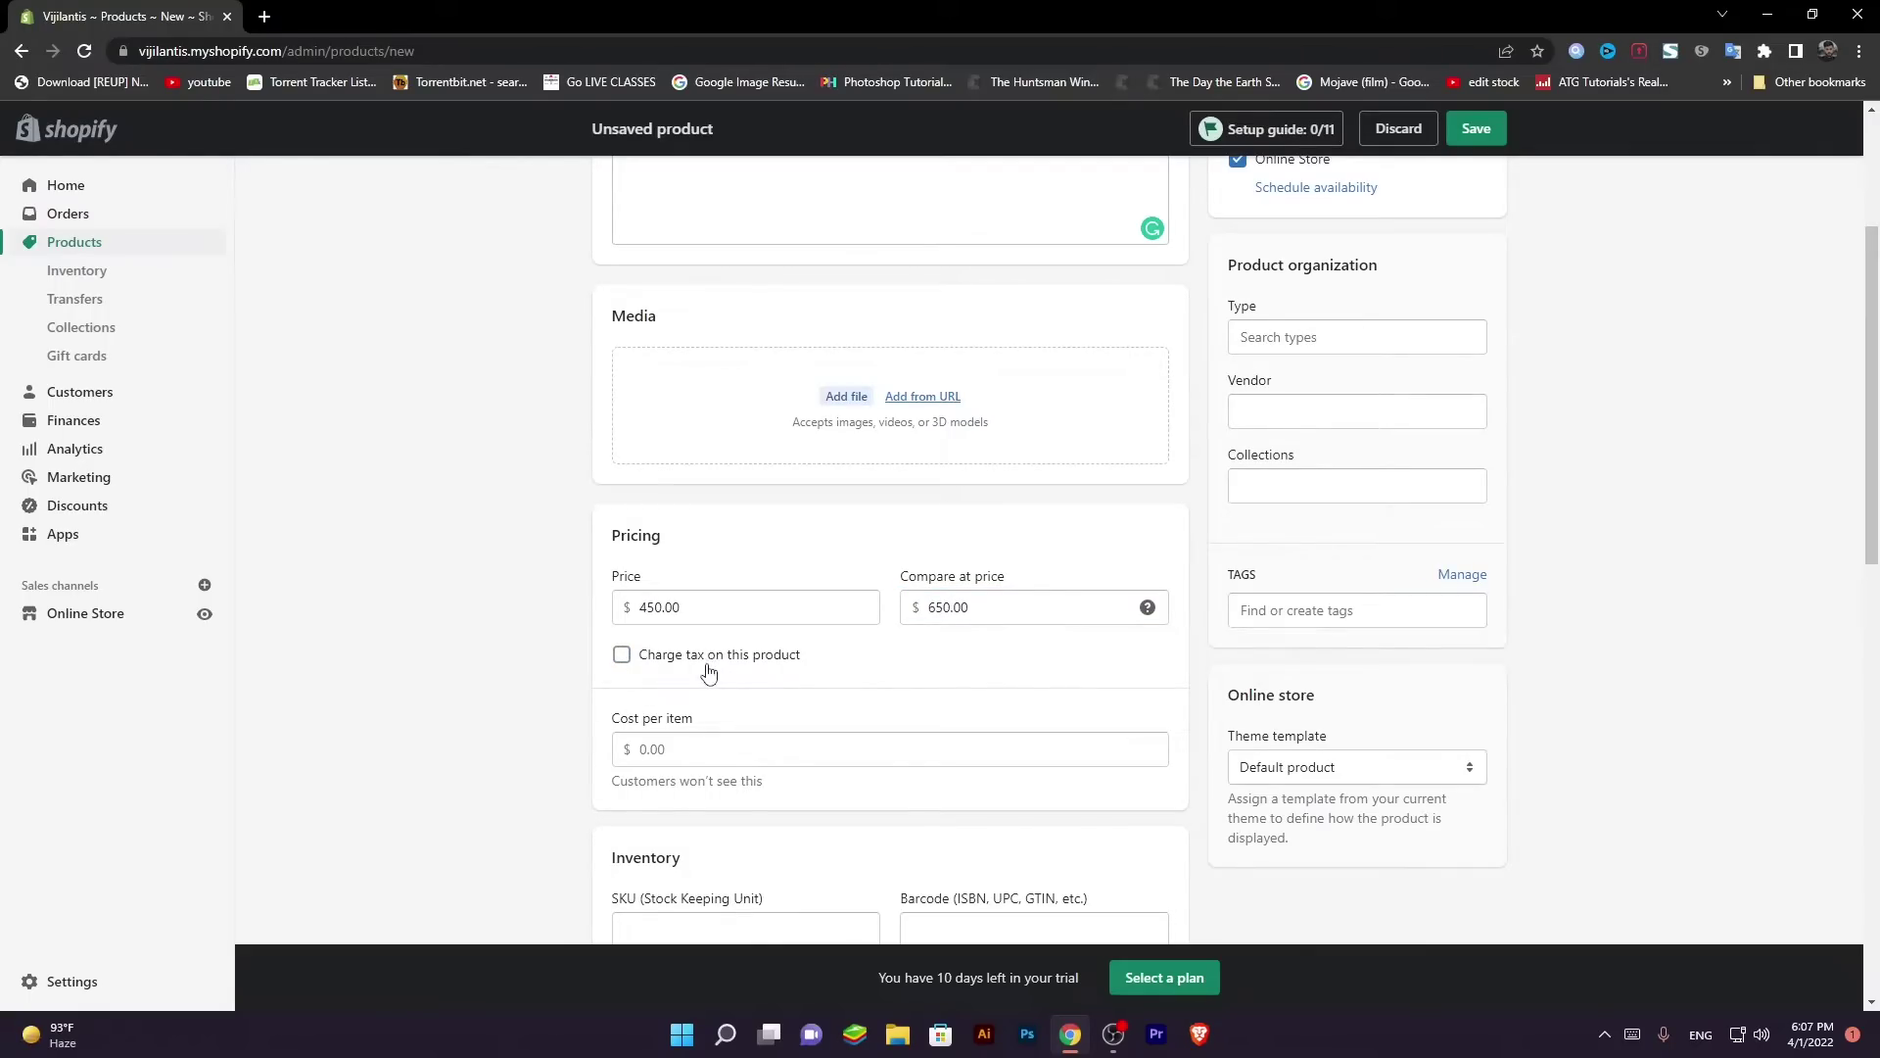
{"action": "scroll", "coordinate": [464, 732], "scroll_direction": "down", "scroll_amount": 2}
{"action": "left_click", "coordinate": [697, 551]}
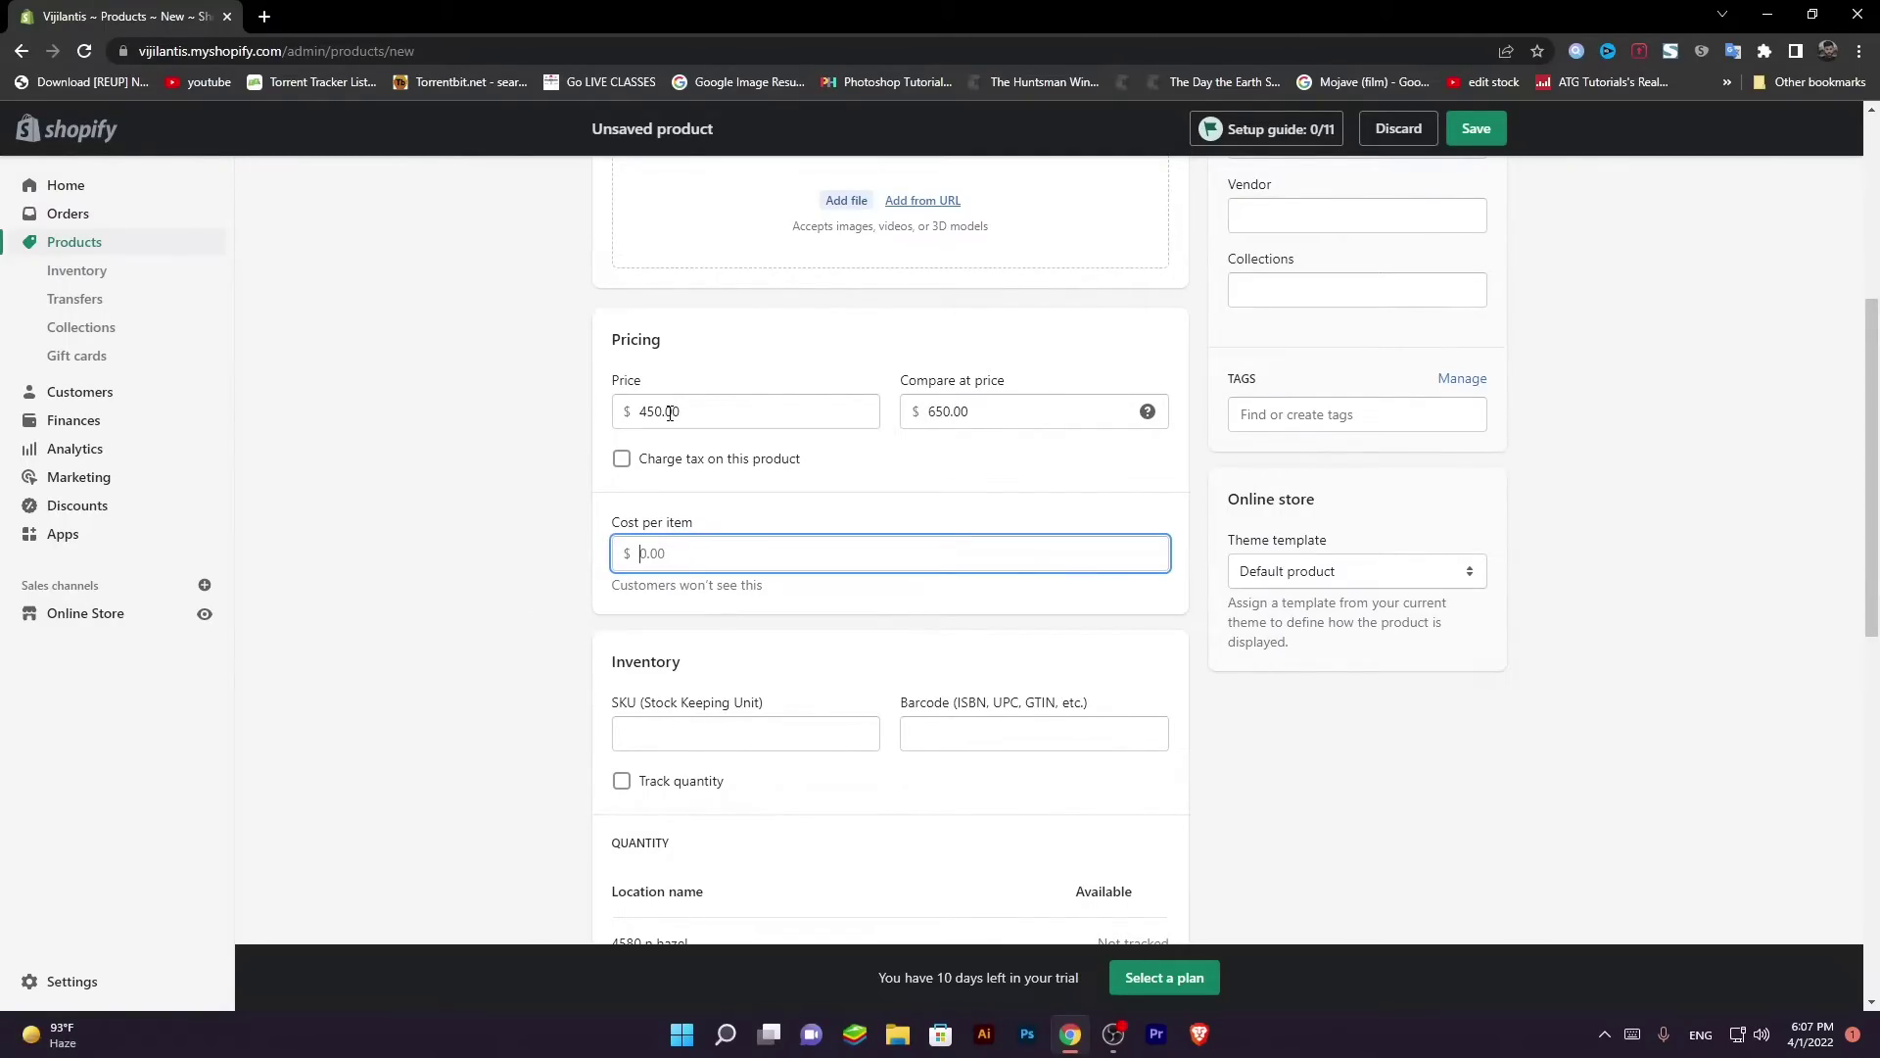
{"action": "type", "text": "450"}
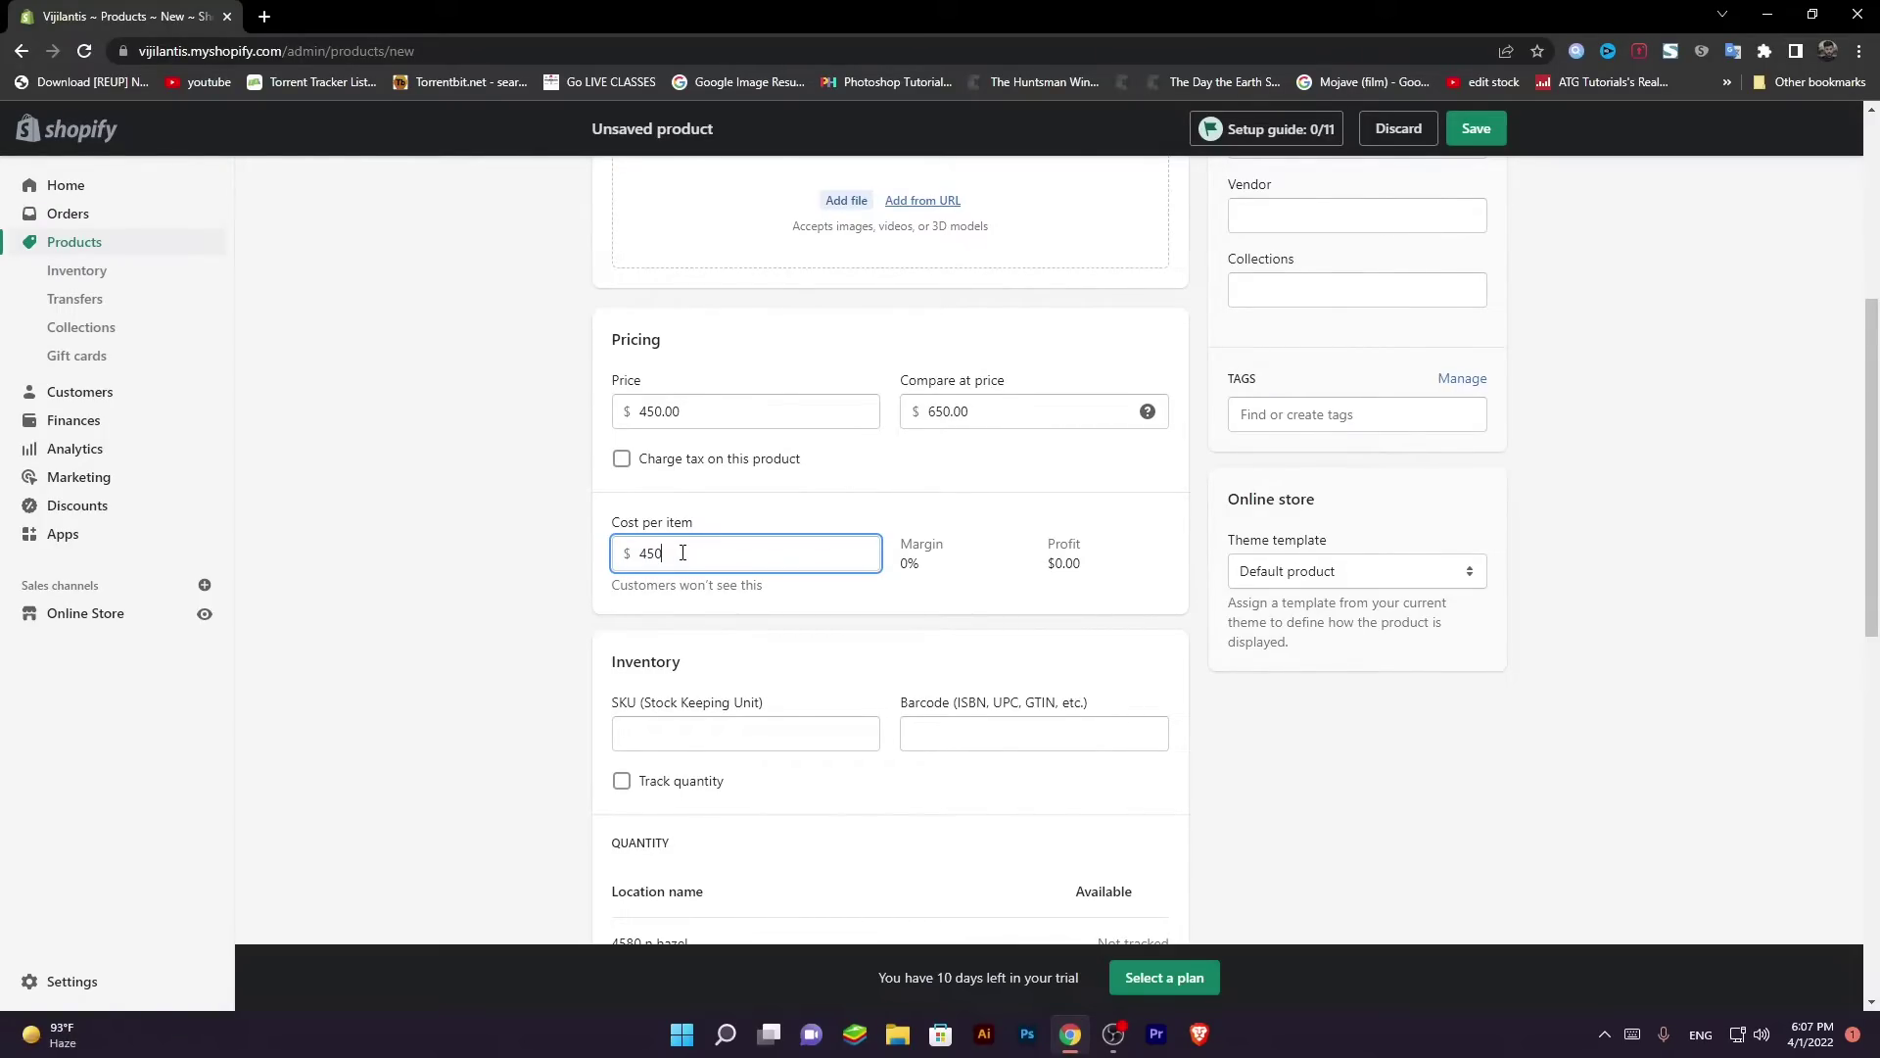
{"action": "left_click", "coordinate": [504, 632]}
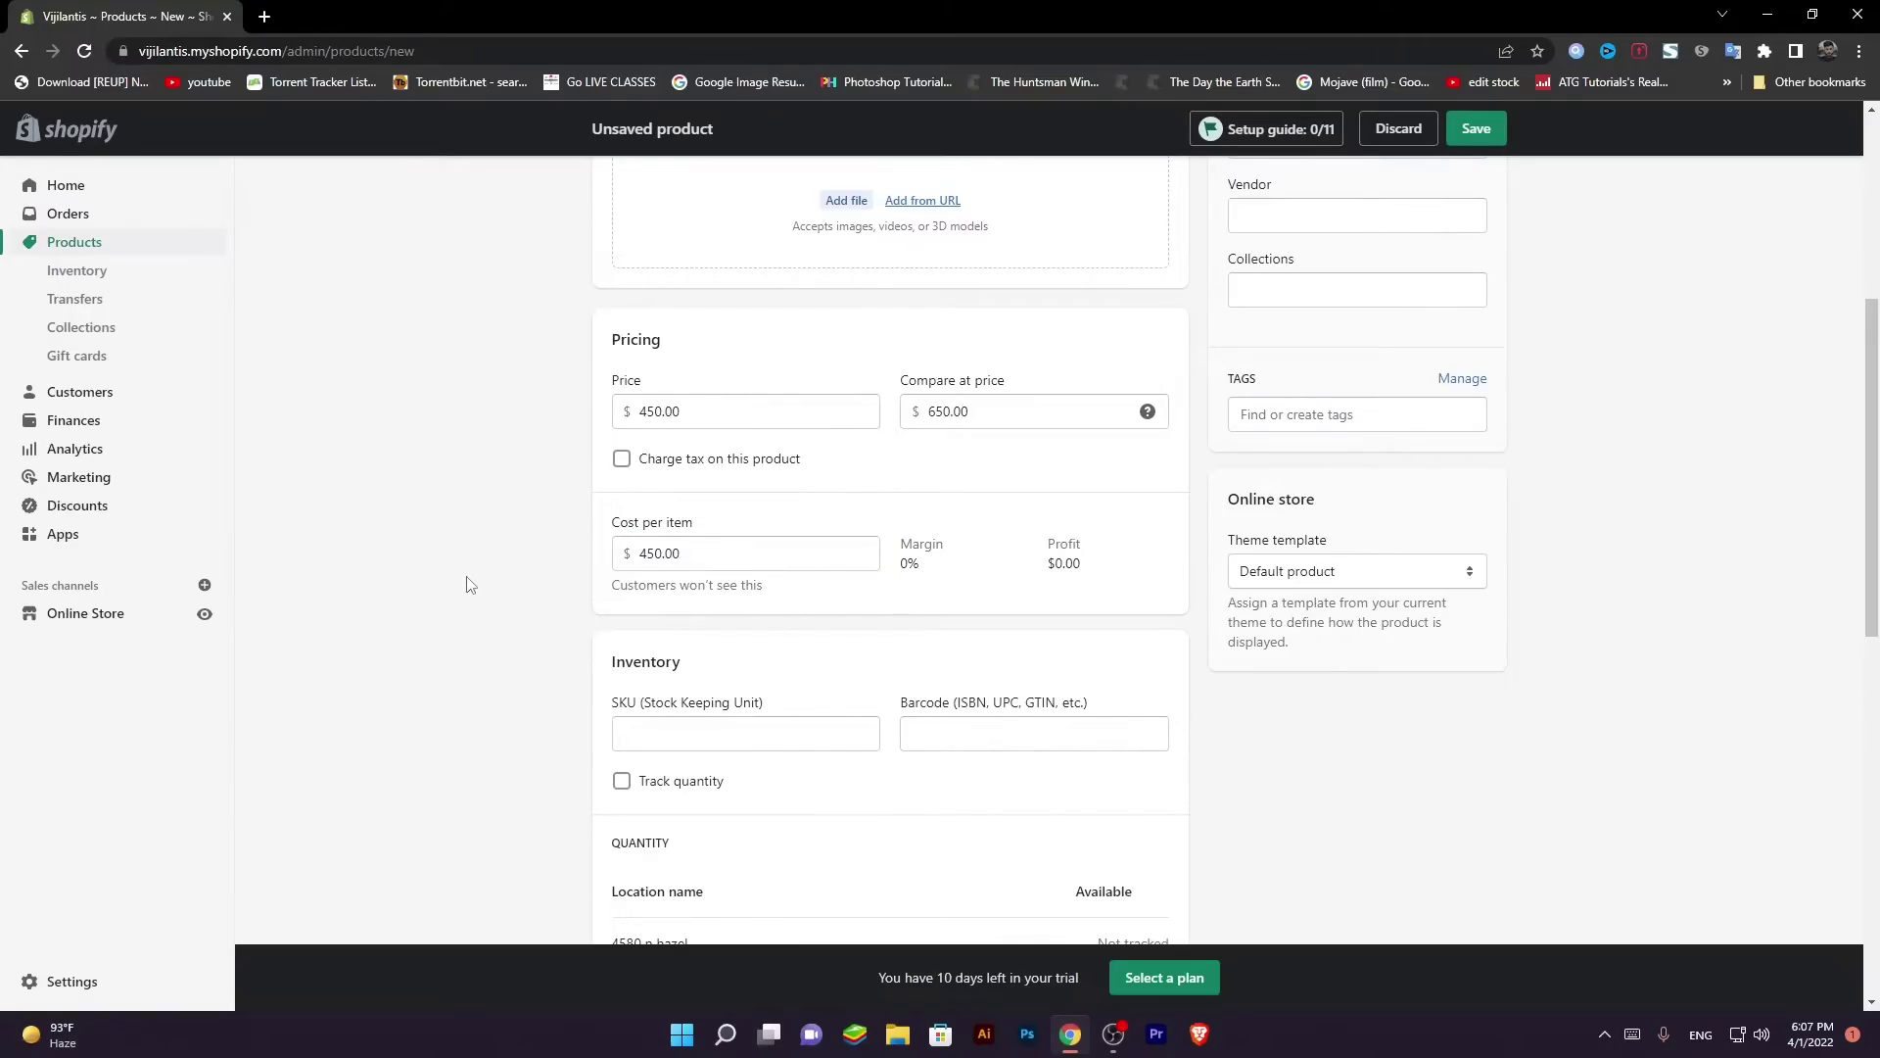
Step: Enter 123 as the product's SKU in the inventory section
{"action": "scroll", "coordinate": [451, 613], "scroll_direction": "down", "scroll_amount": 1}
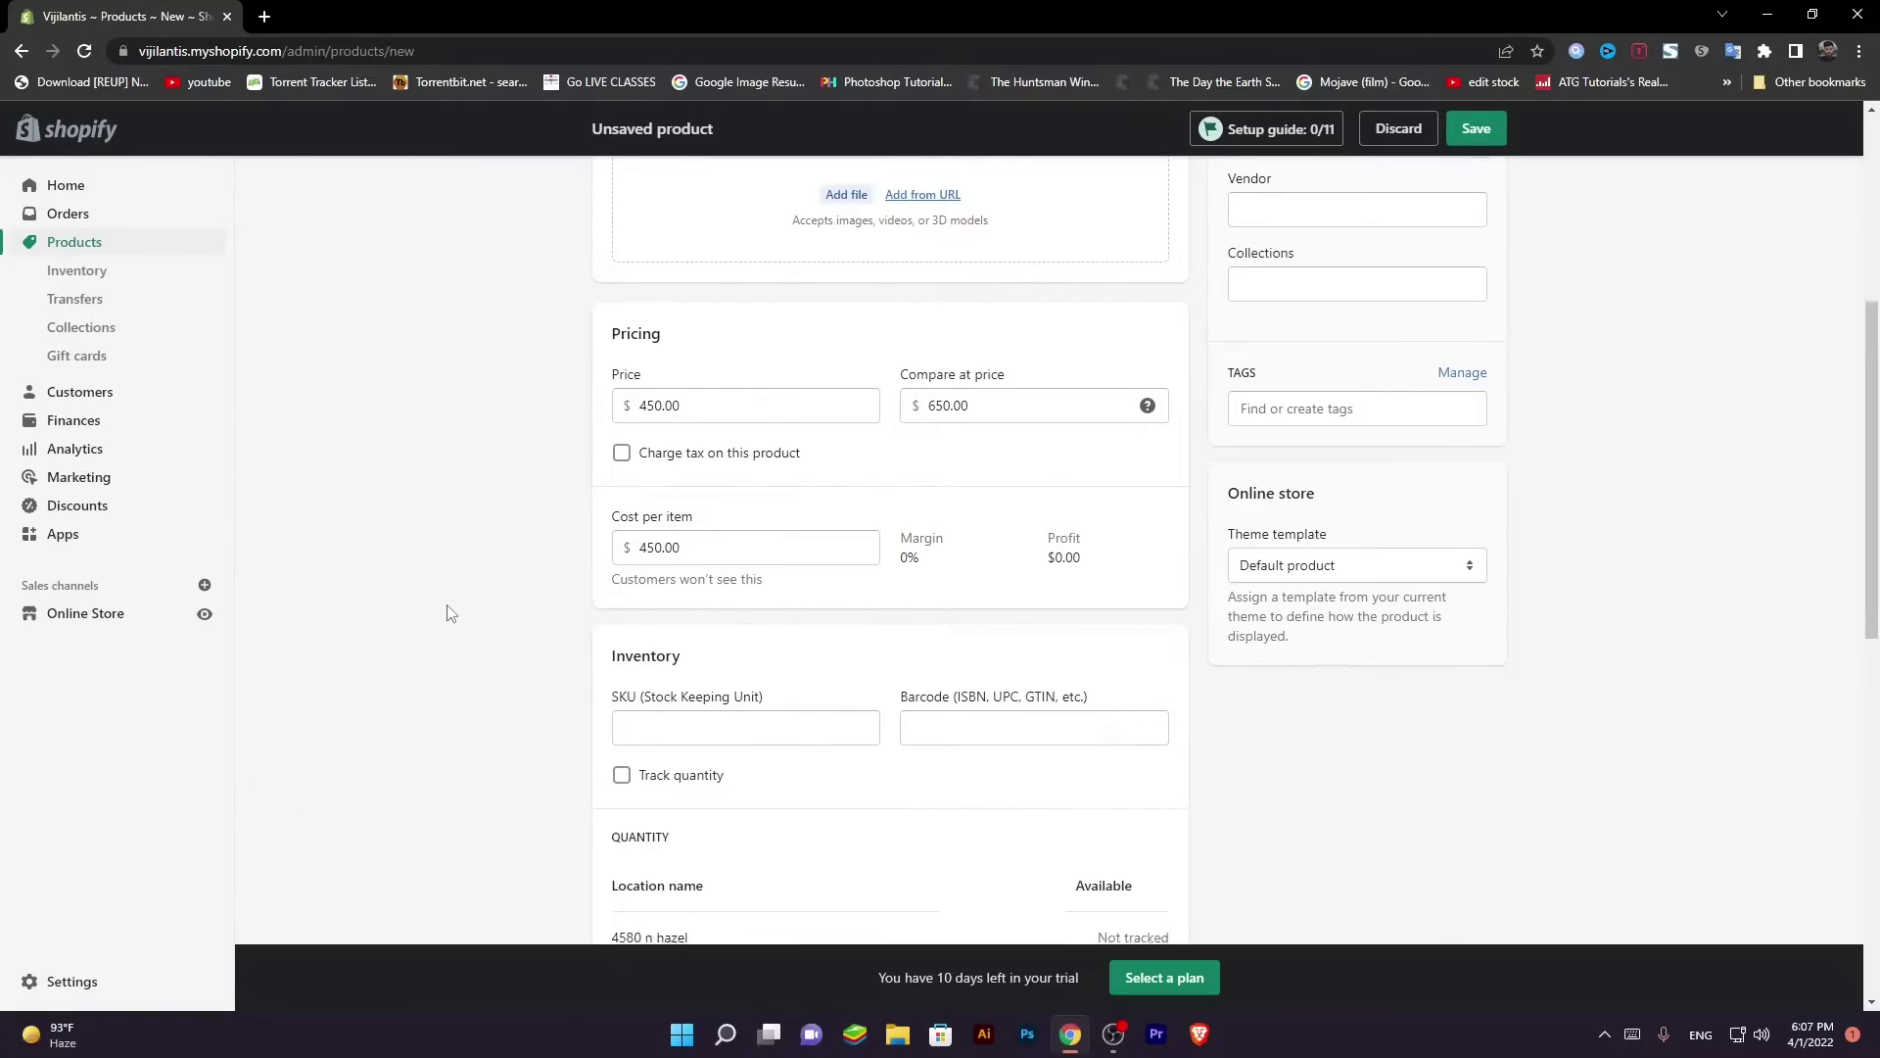
{"action": "scroll", "coordinate": [451, 613], "scroll_direction": "down", "scroll_amount": 2}
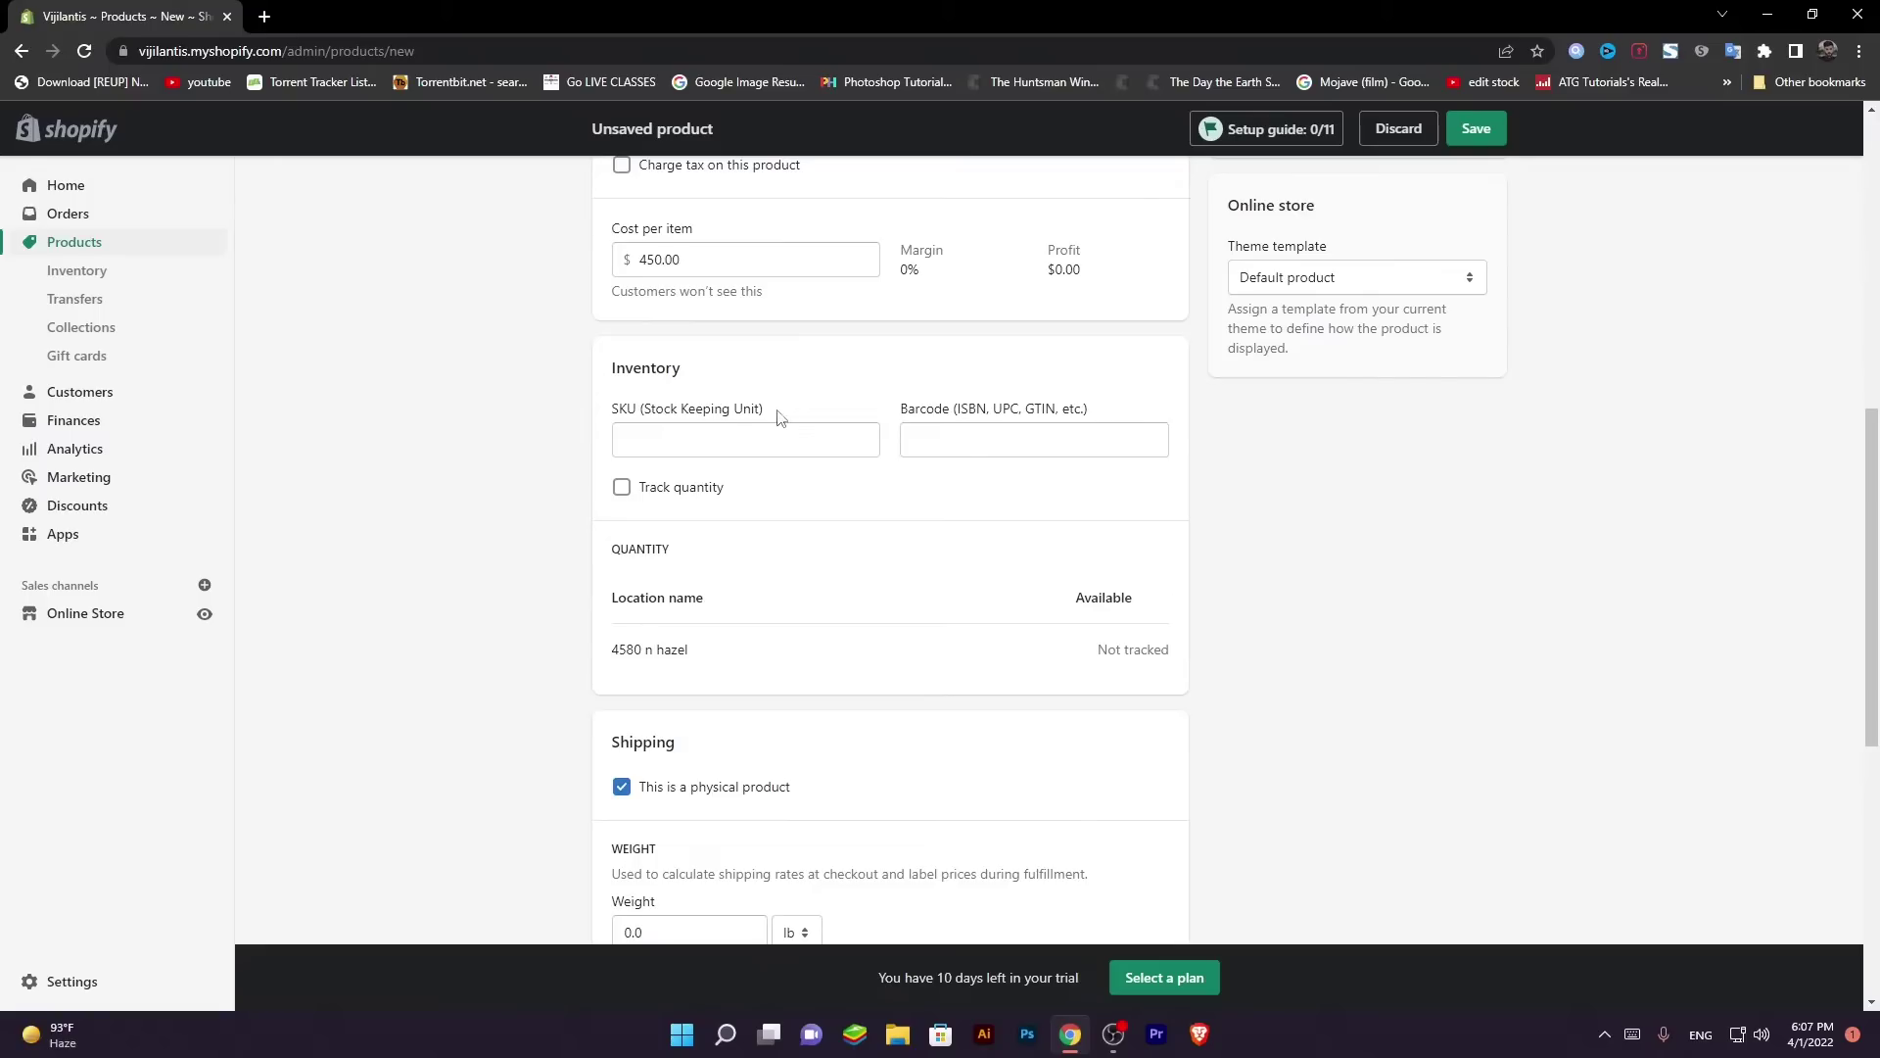
{"action": "left_click", "coordinate": [770, 439]}
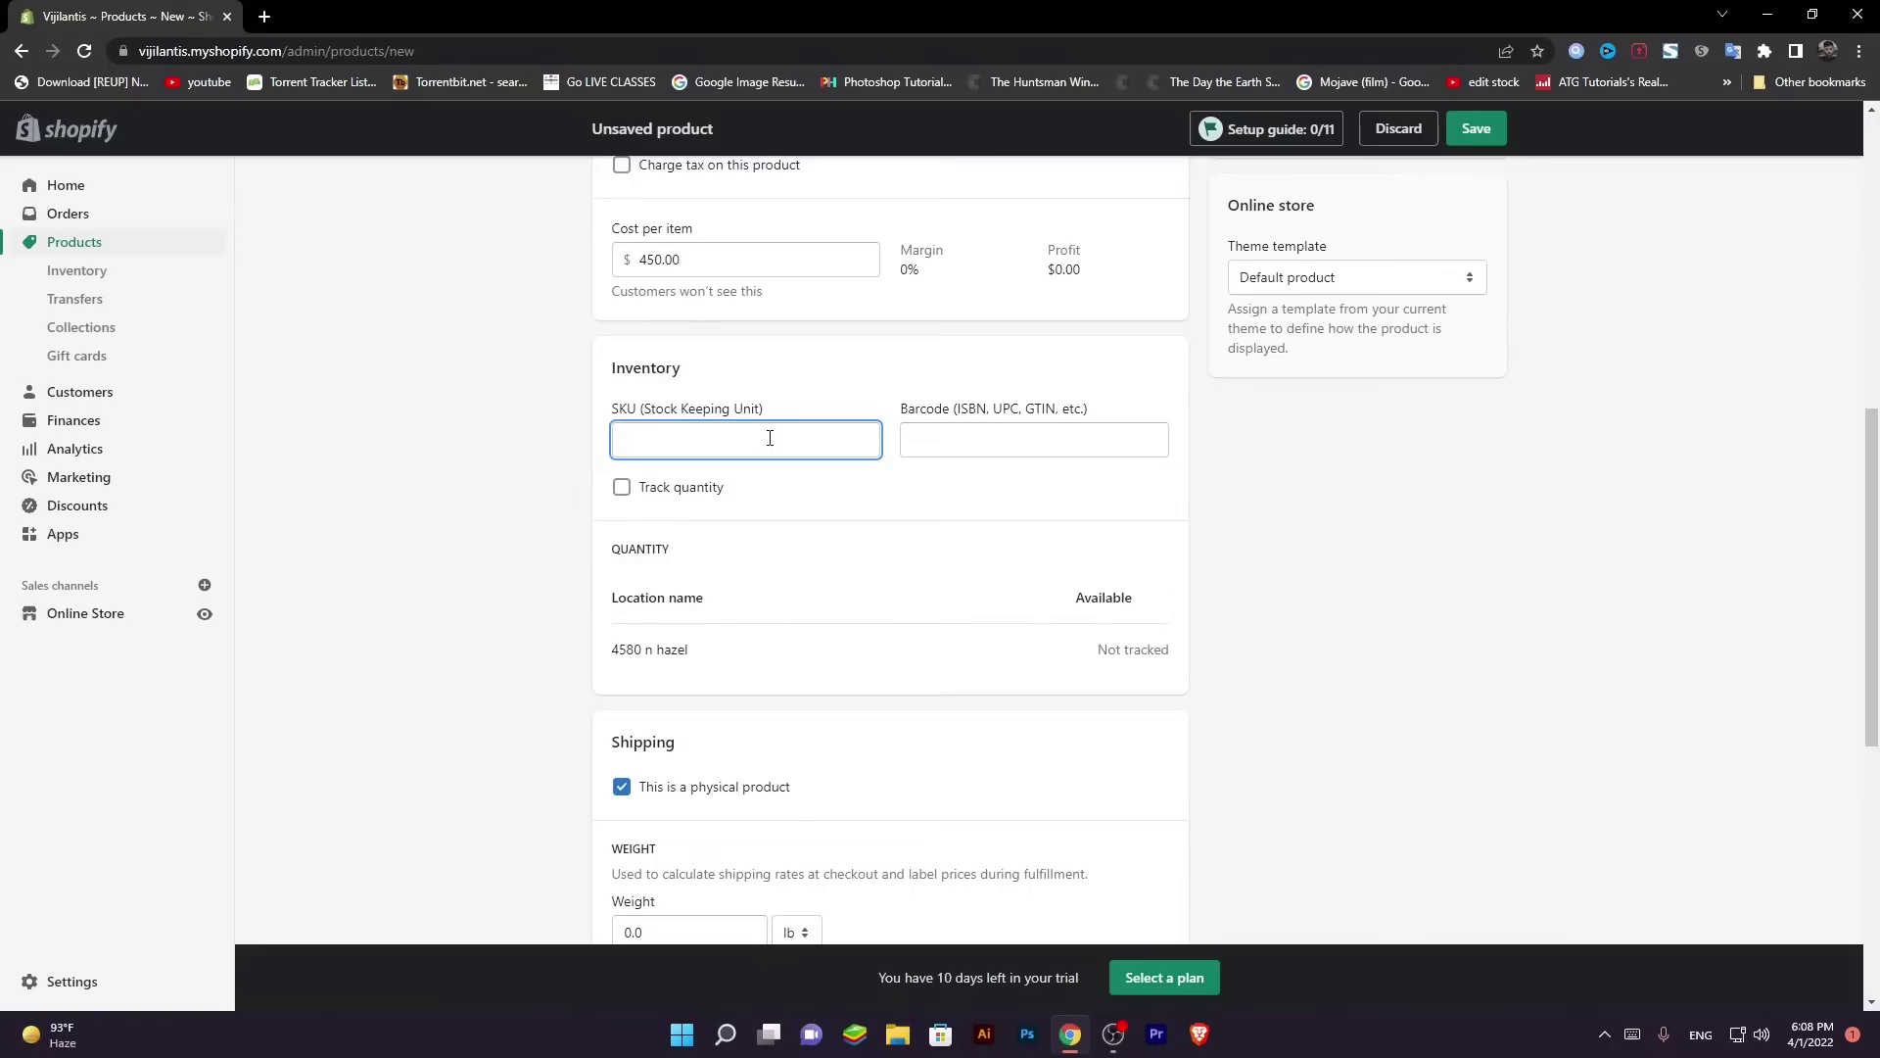
{"action": "type", "text": "123"}
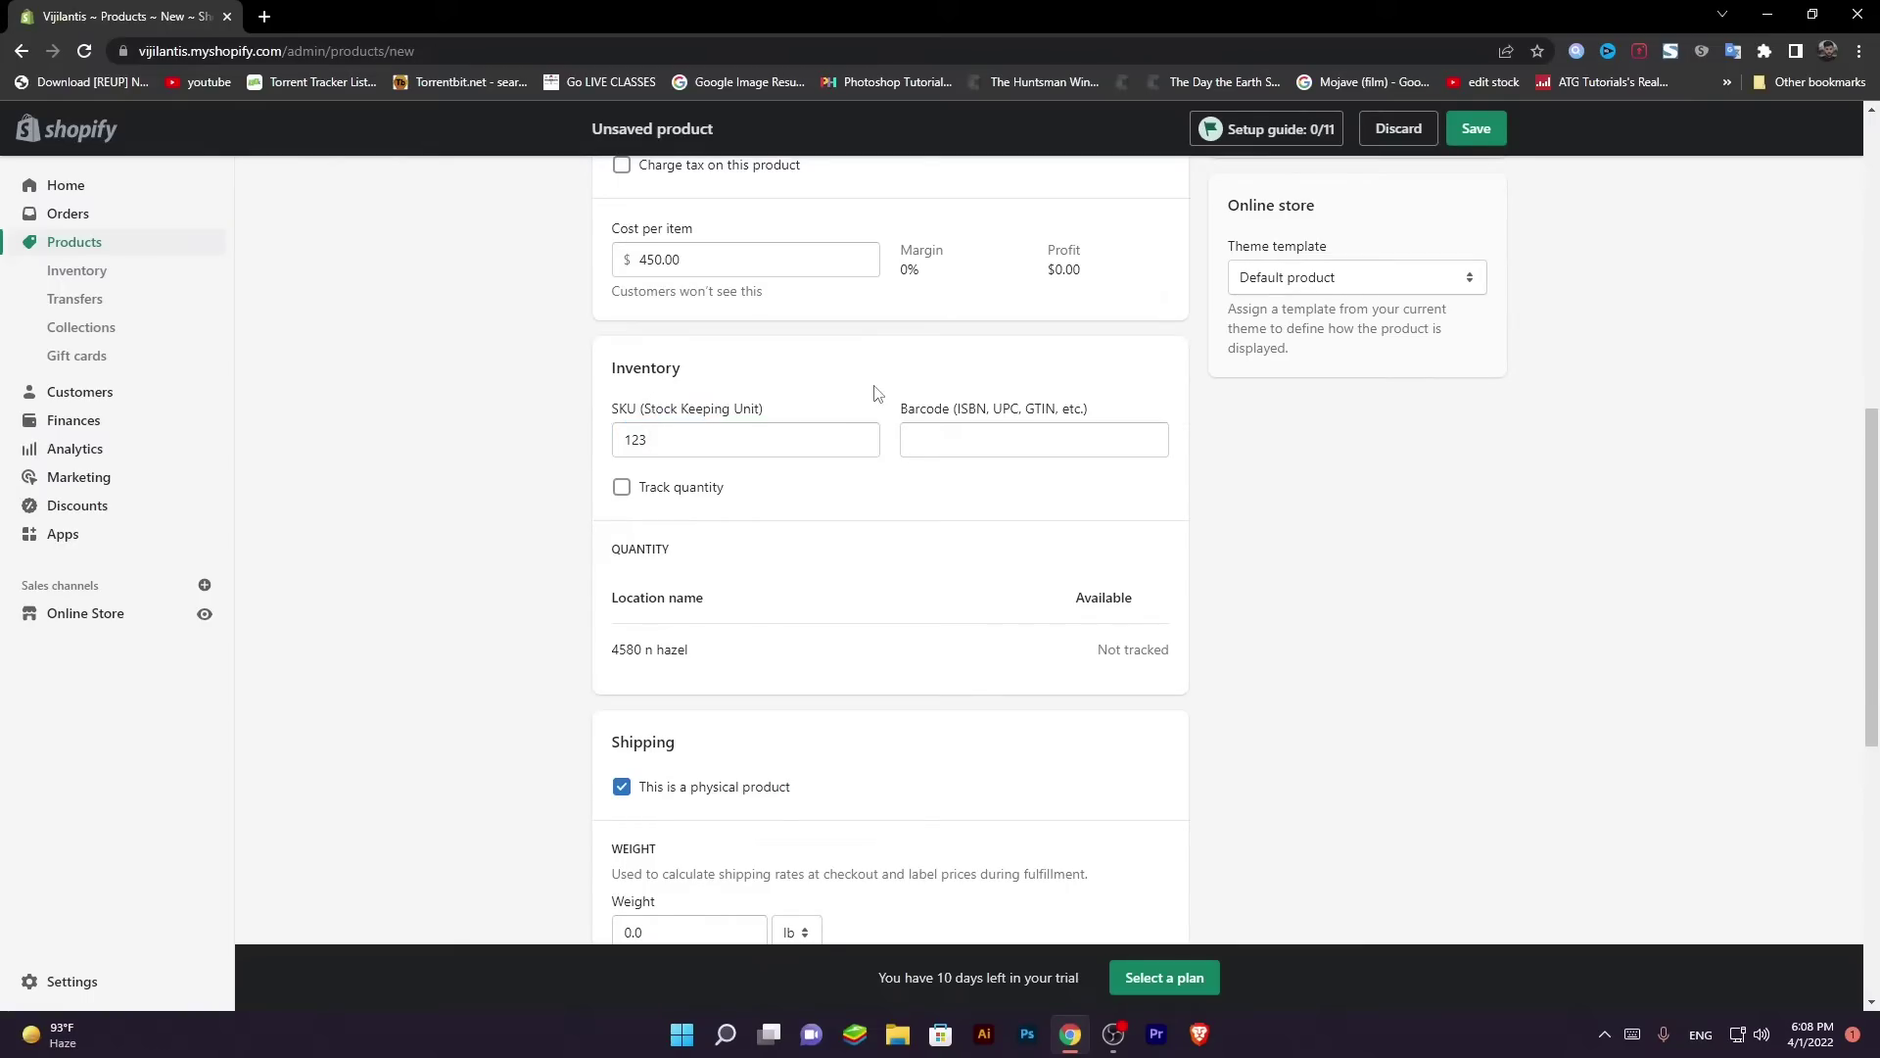
{"action": "left_click", "coordinate": [776, 440]}
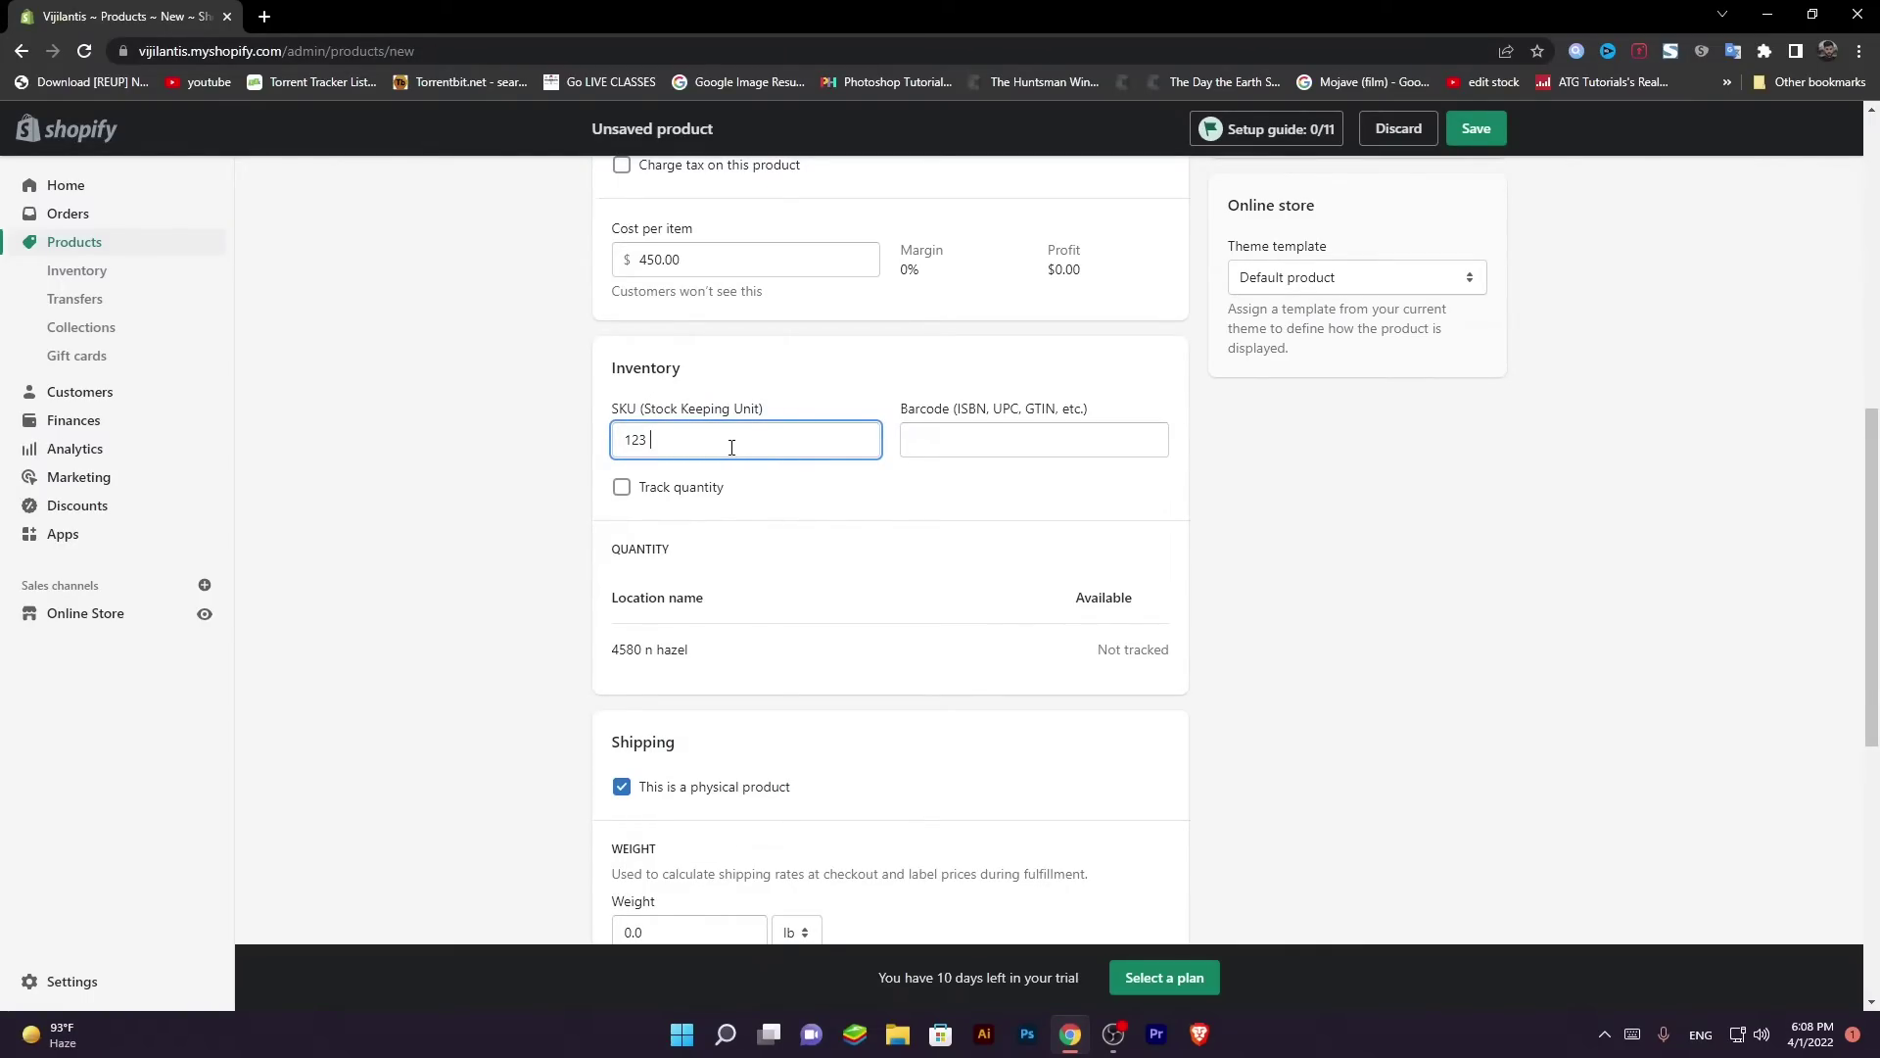
{"action": "double_click", "coordinate": [661, 442]}
{"action": "scroll", "coordinate": [485, 652], "scroll_direction": "down", "scroll_amount": 2}
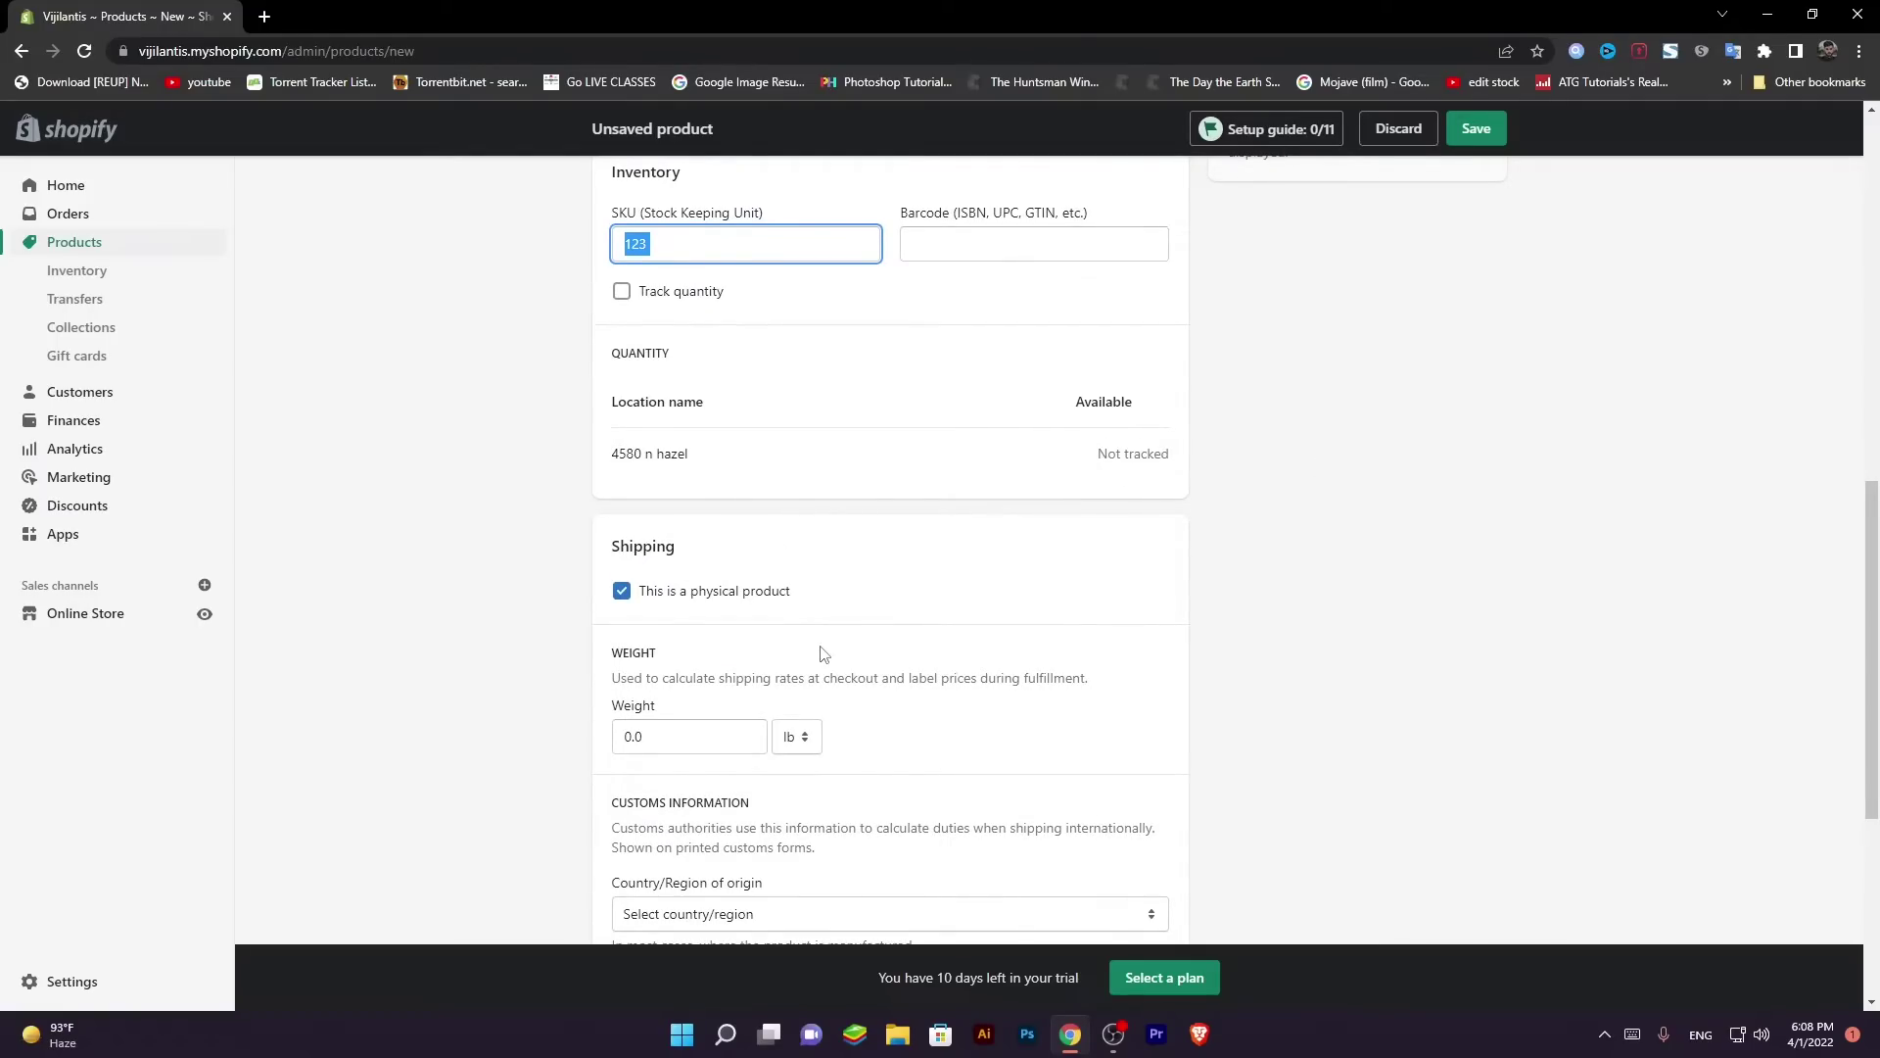
{"action": "left_click", "coordinate": [800, 626]}
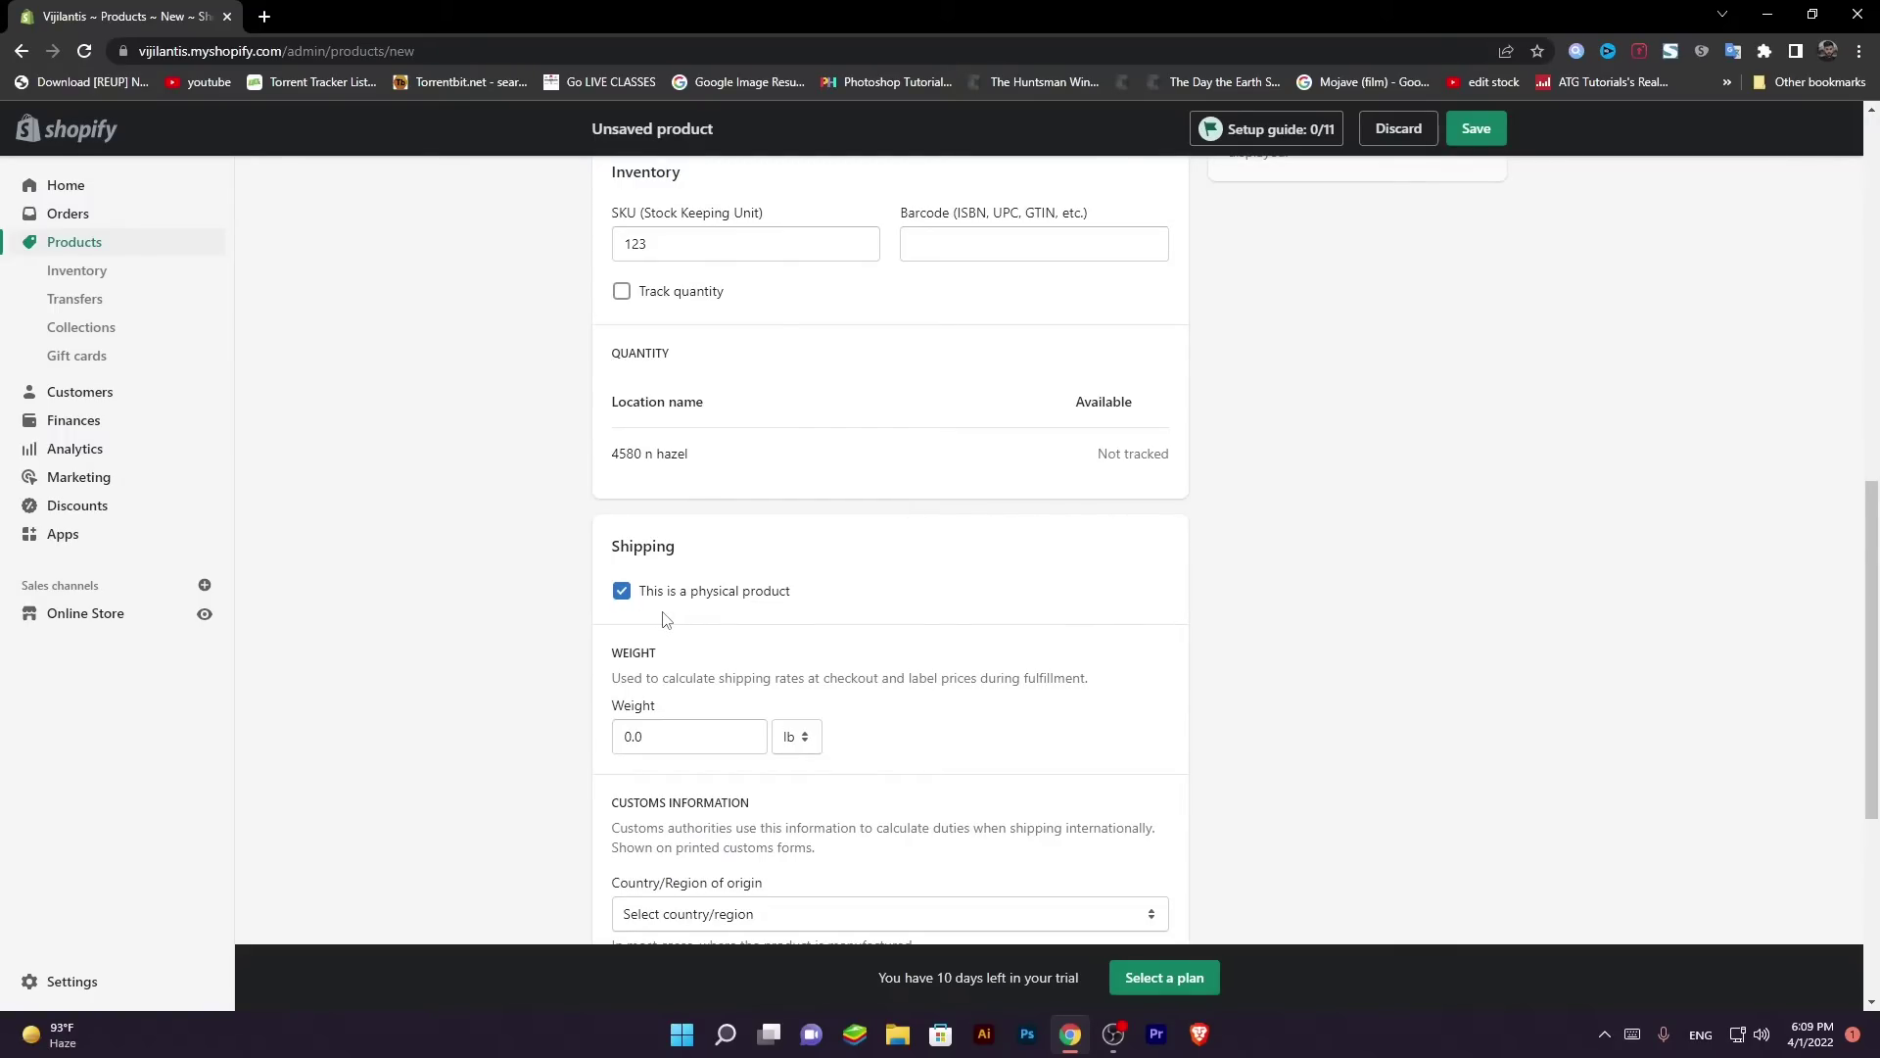
Step: Examine the product's shipping settings, including weight, country/region of origin and HS code
{"action": "scroll", "coordinate": [695, 627], "scroll_direction": "down", "scroll_amount": 1}
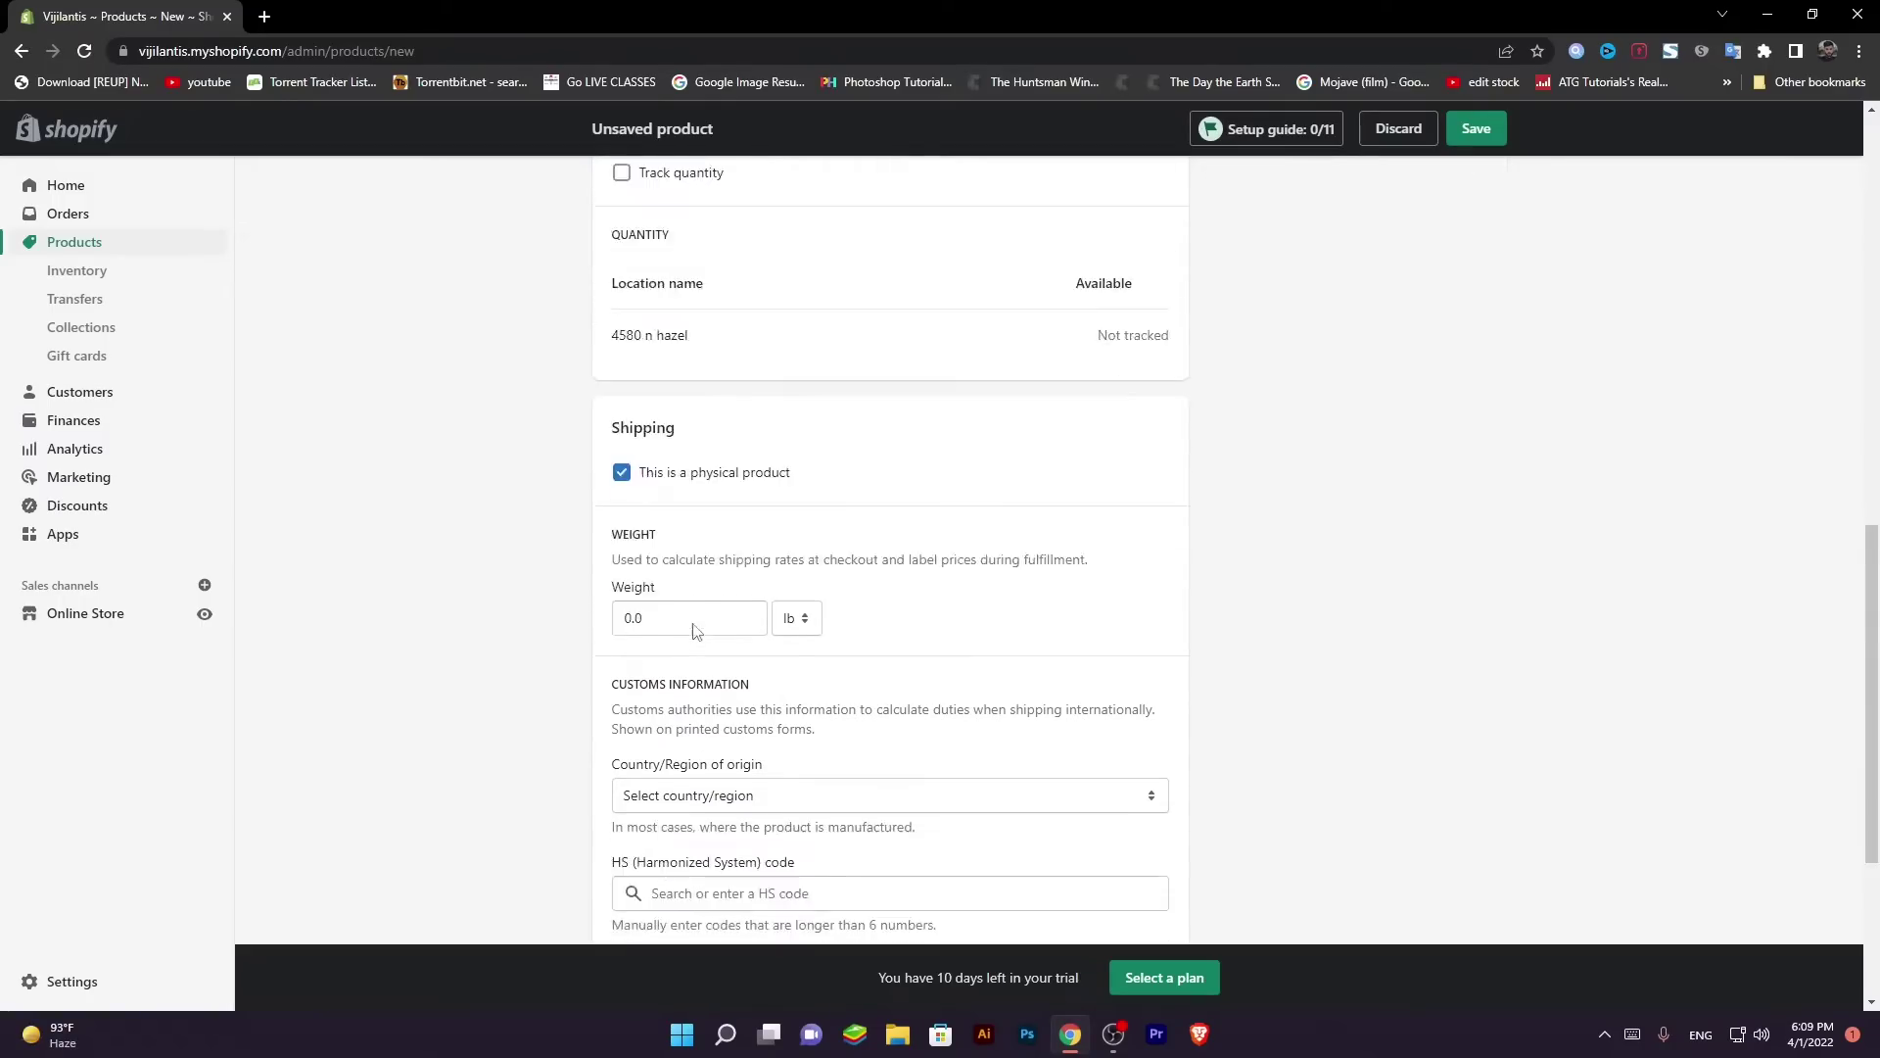
{"action": "scroll", "coordinate": [695, 627], "scroll_direction": "down", "scroll_amount": 1}
{"action": "left_click", "coordinate": [676, 538]}
{"action": "left_click", "coordinate": [583, 587]}
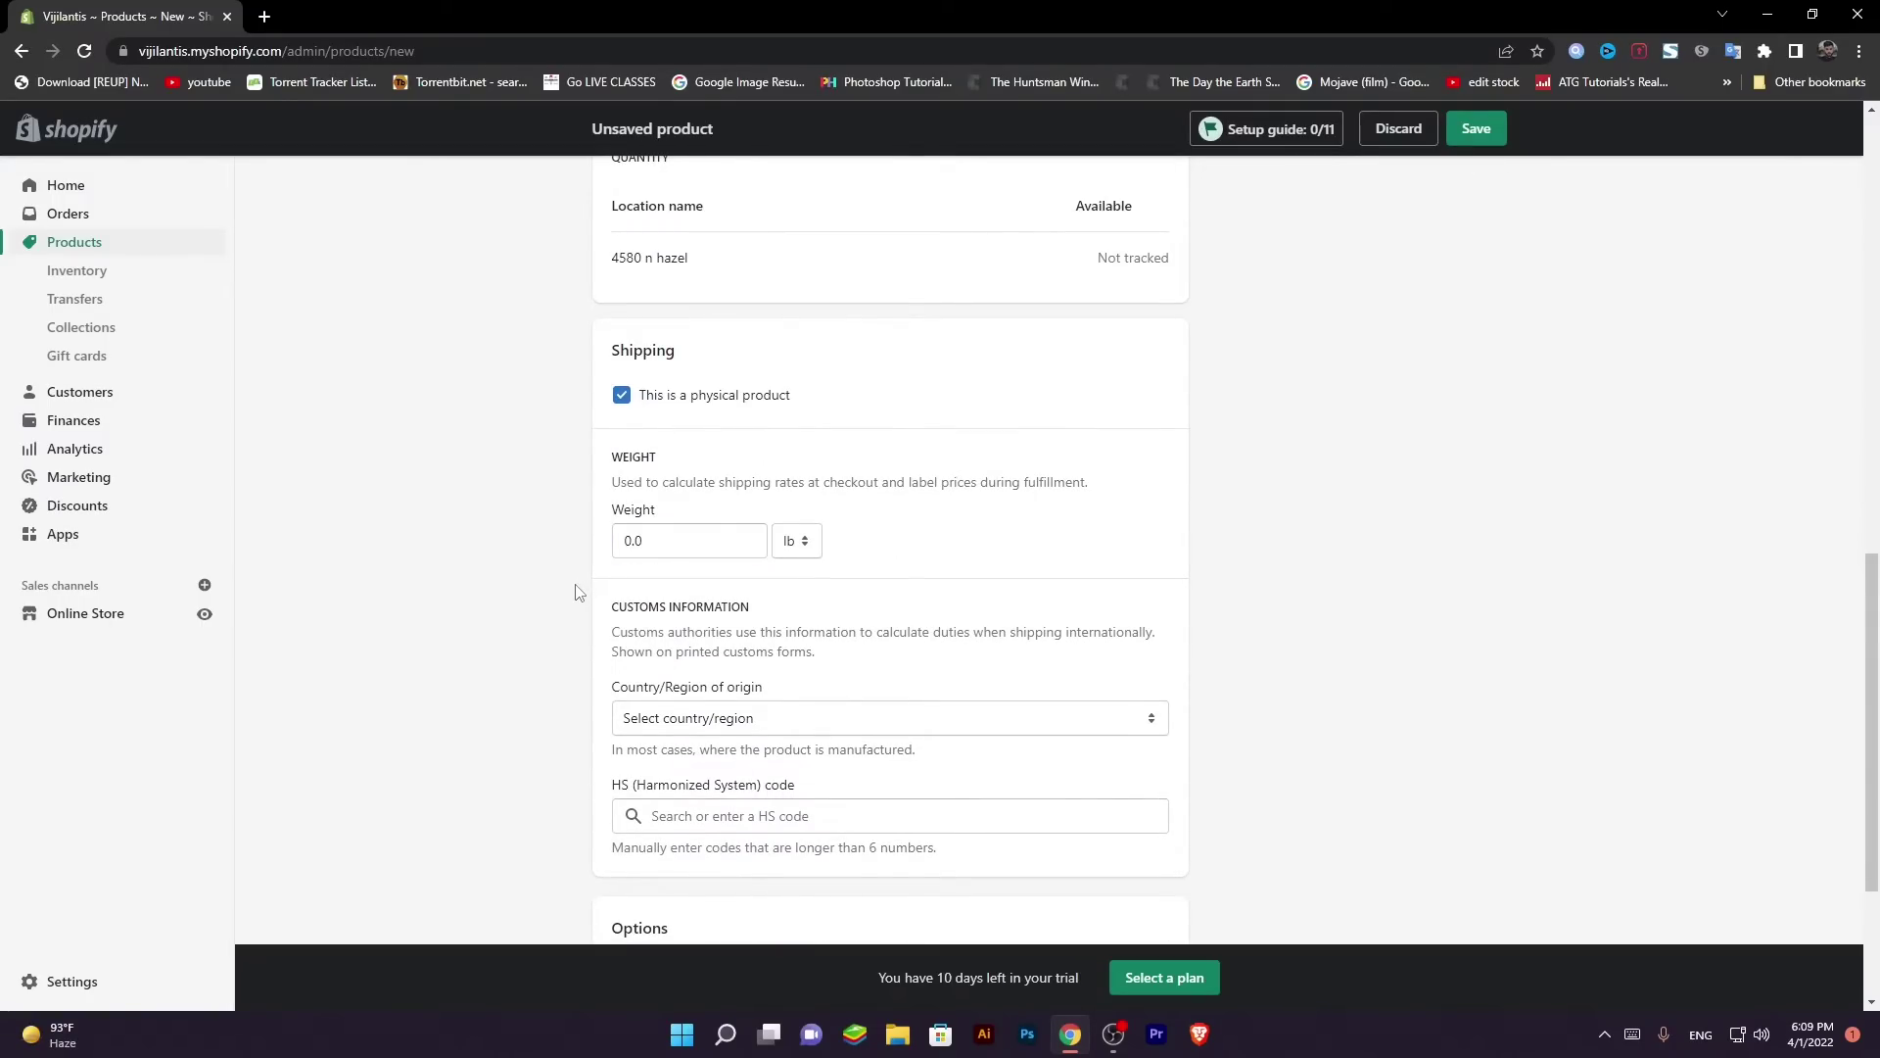
{"action": "scroll", "coordinate": [573, 592], "scroll_direction": "down", "scroll_amount": 3}
{"action": "left_click", "coordinate": [599, 485]}
{"action": "scroll", "coordinate": [558, 484], "scroll_direction": "up", "scroll_amount": 3}
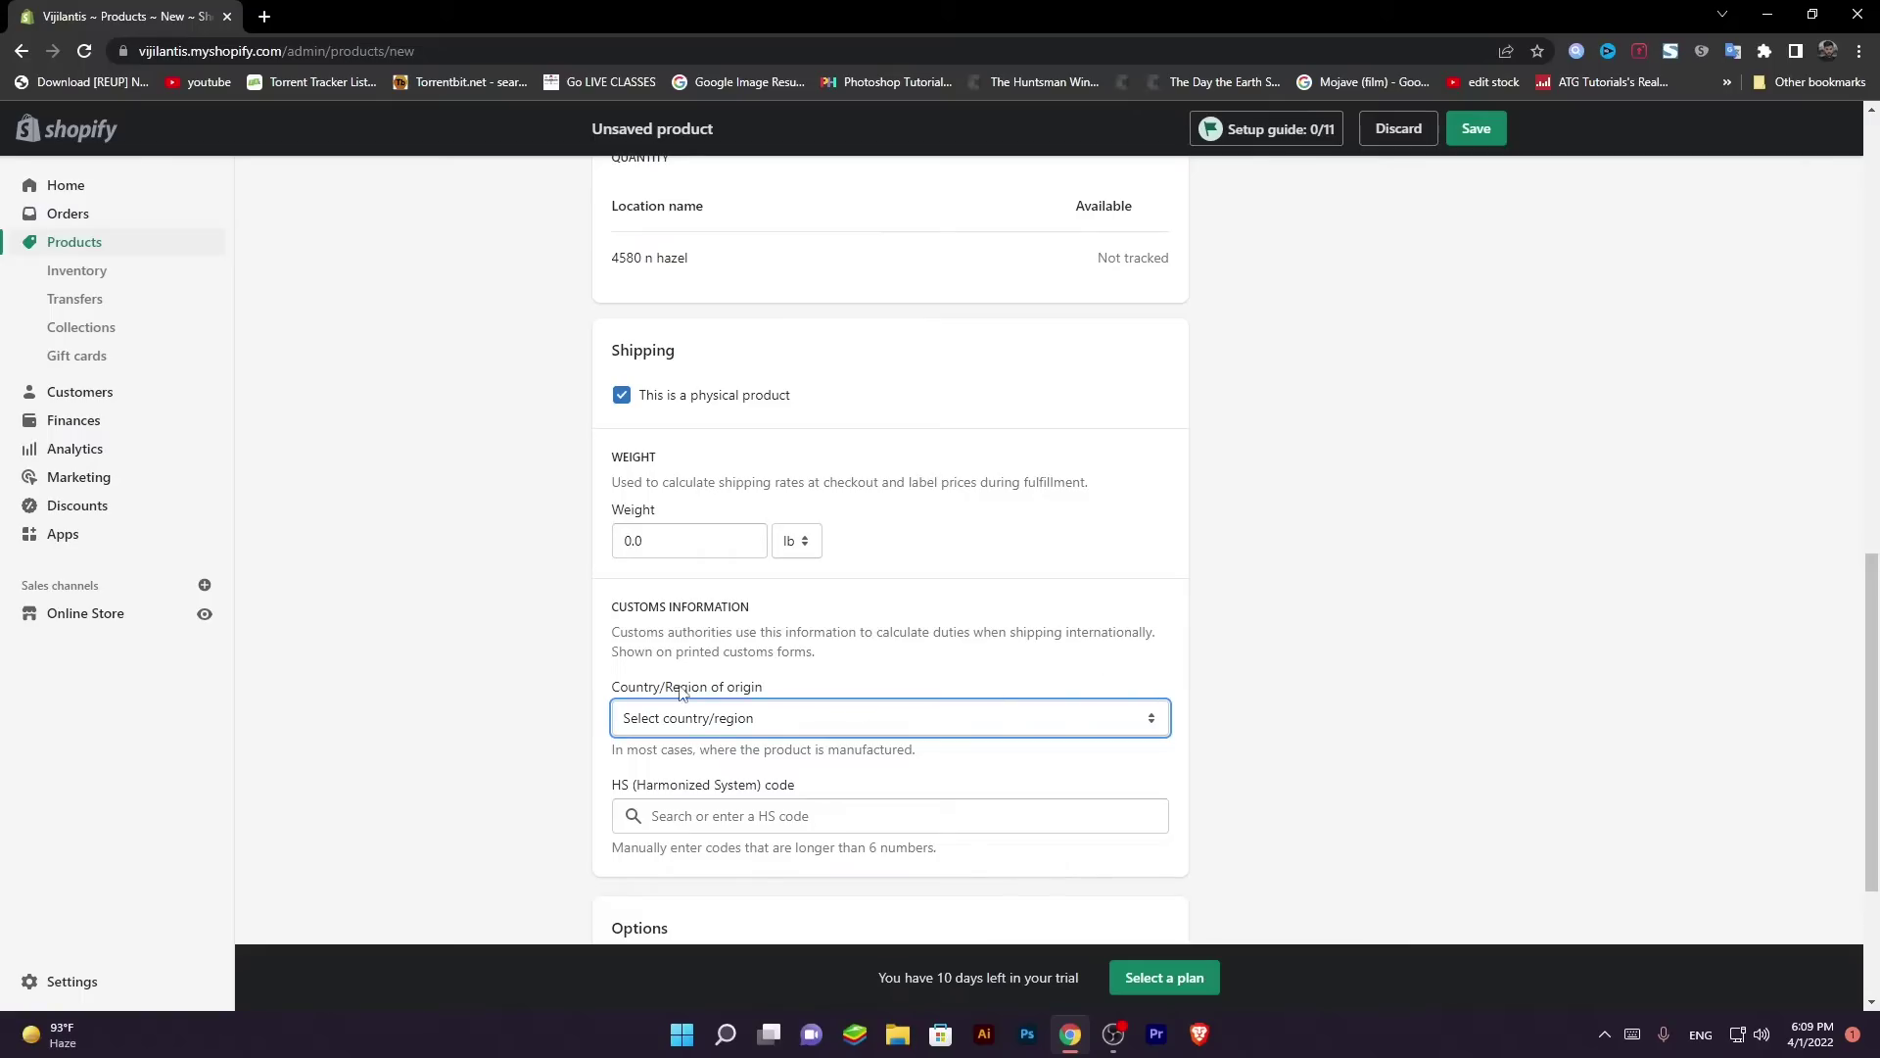
{"action": "scroll", "coordinate": [843, 672], "scroll_direction": "down", "scroll_amount": 2}
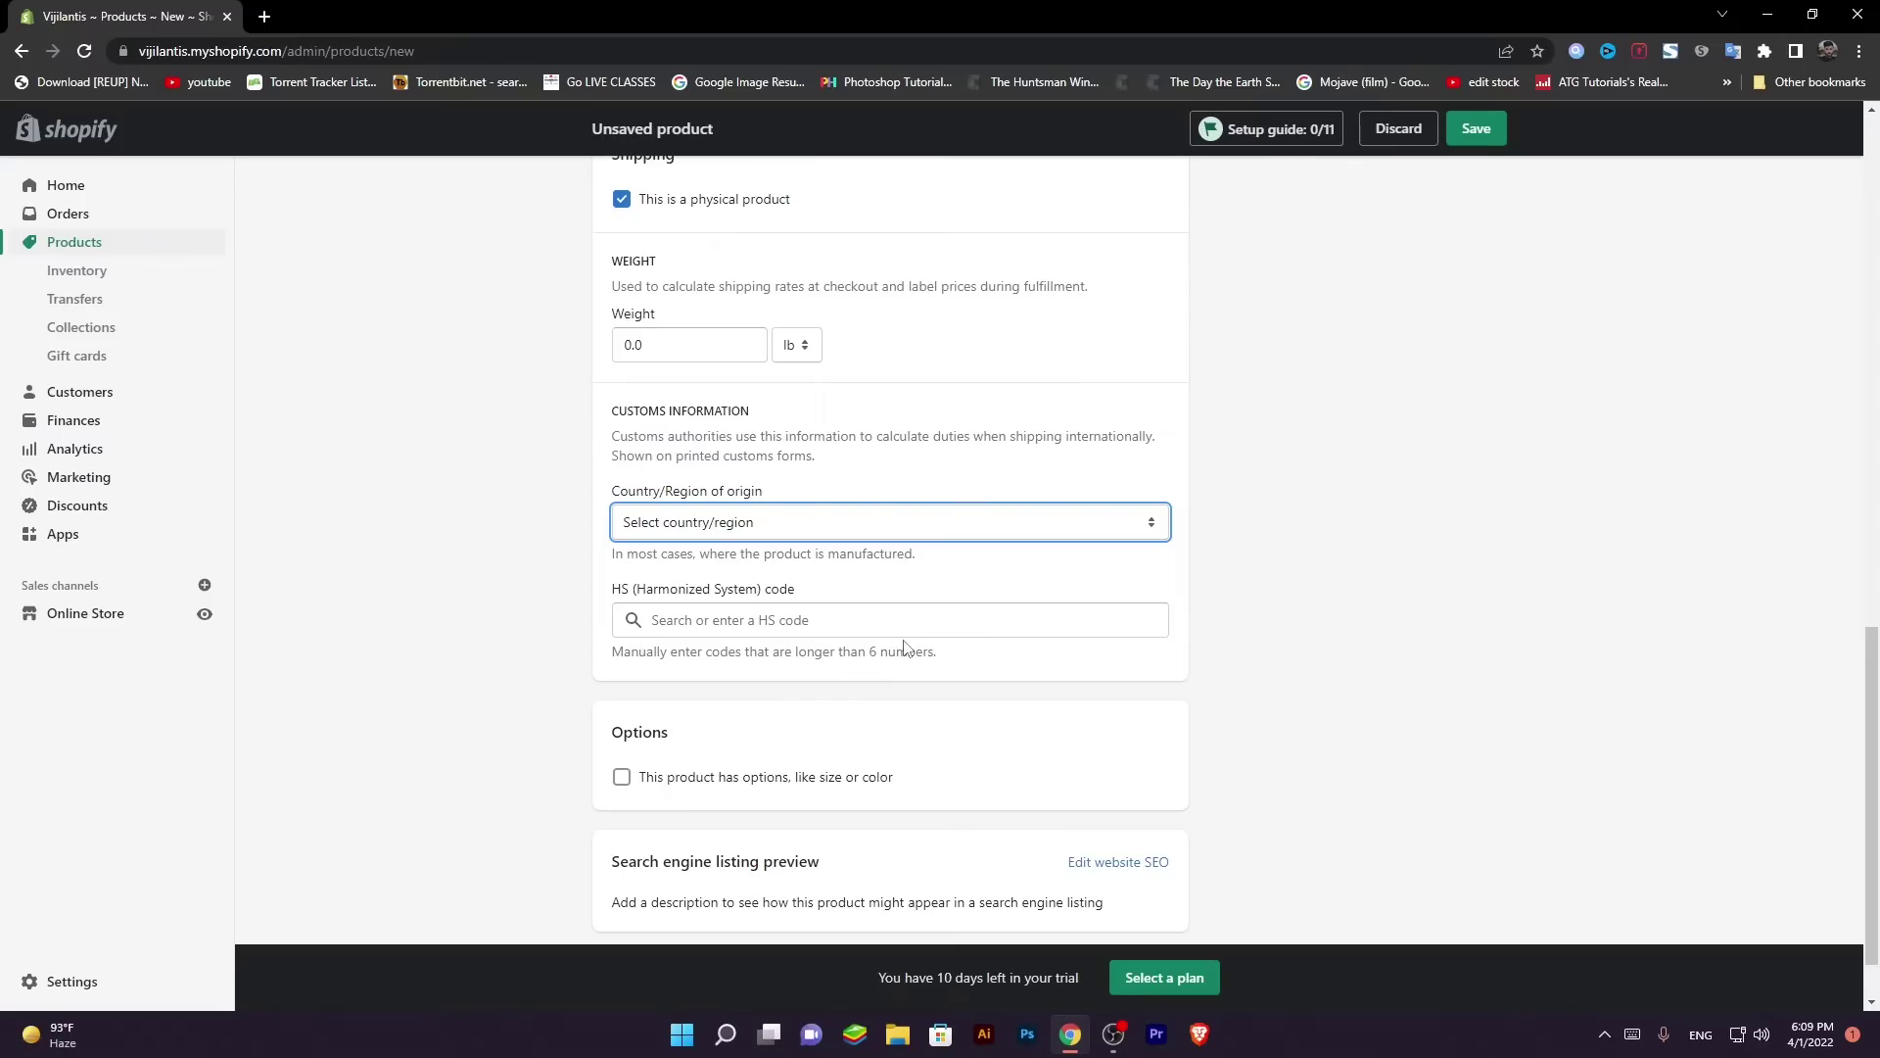
{"action": "left_click", "coordinate": [859, 534]}
{"action": "left_click", "coordinate": [868, 525]}
{"action": "left_click", "coordinate": [576, 573]}
{"action": "left_click", "coordinate": [826, 531]}
{"action": "left_click", "coordinate": [558, 553]}
{"action": "scroll", "coordinate": [546, 552], "scroll_direction": "down", "scroll_amount": 1}
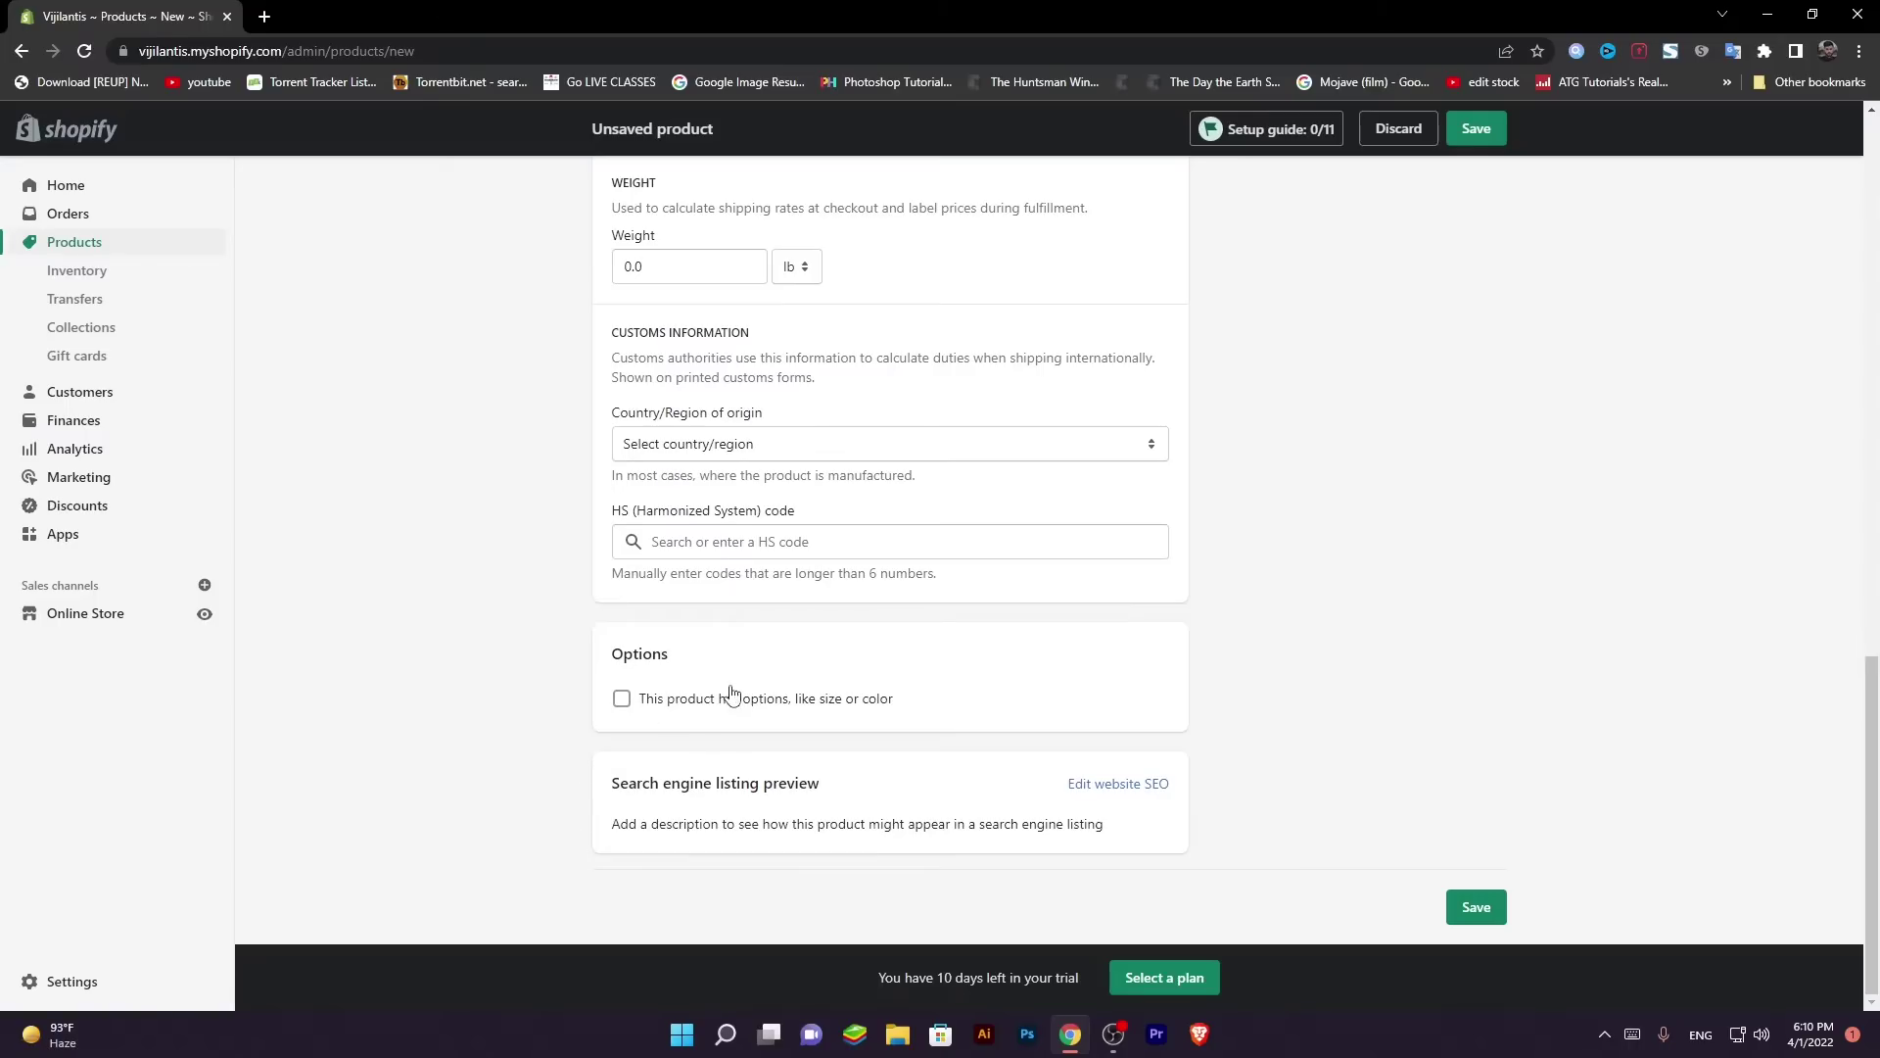
{"action": "left_click", "coordinate": [621, 699]}
{"action": "scroll", "coordinate": [891, 546], "scroll_direction": "up", "scroll_amount": 8}
{"action": "scroll", "coordinate": [1020, 463], "scroll_direction": "down", "scroll_amount": 10}
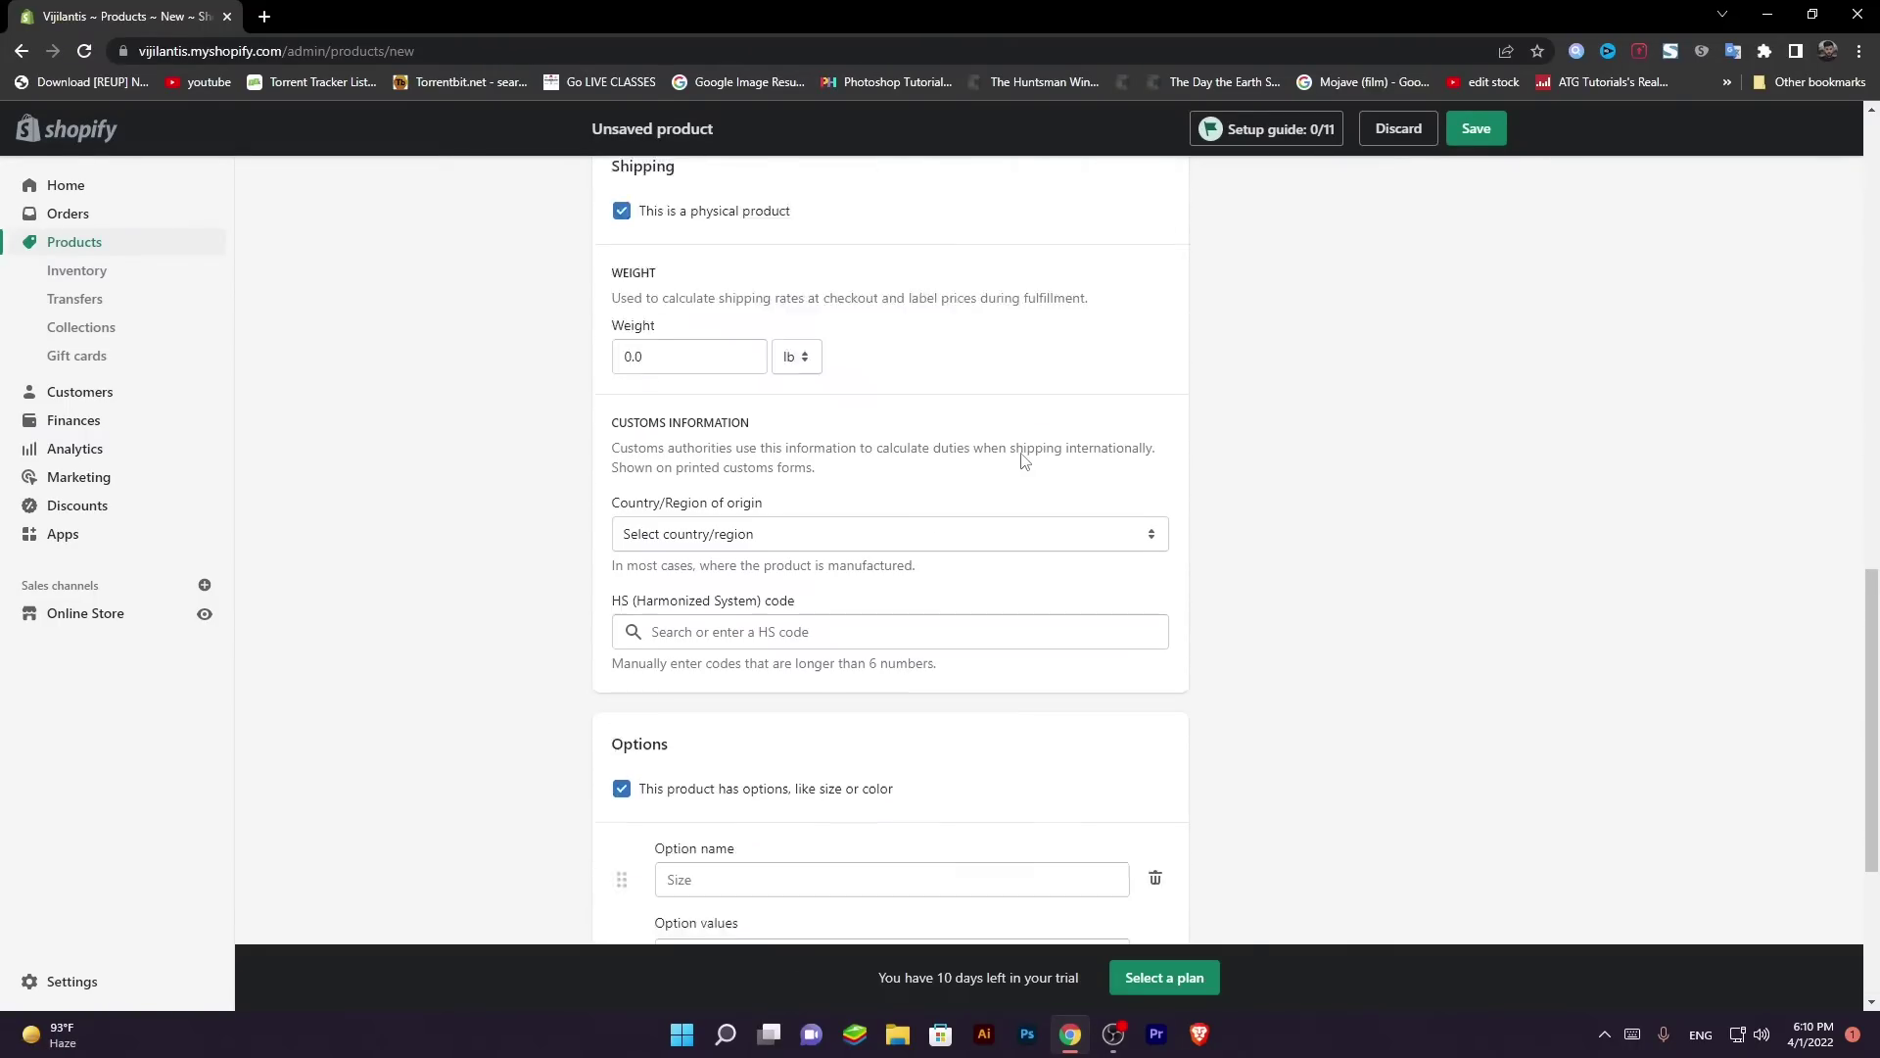
{"action": "left_click", "coordinate": [827, 596]}
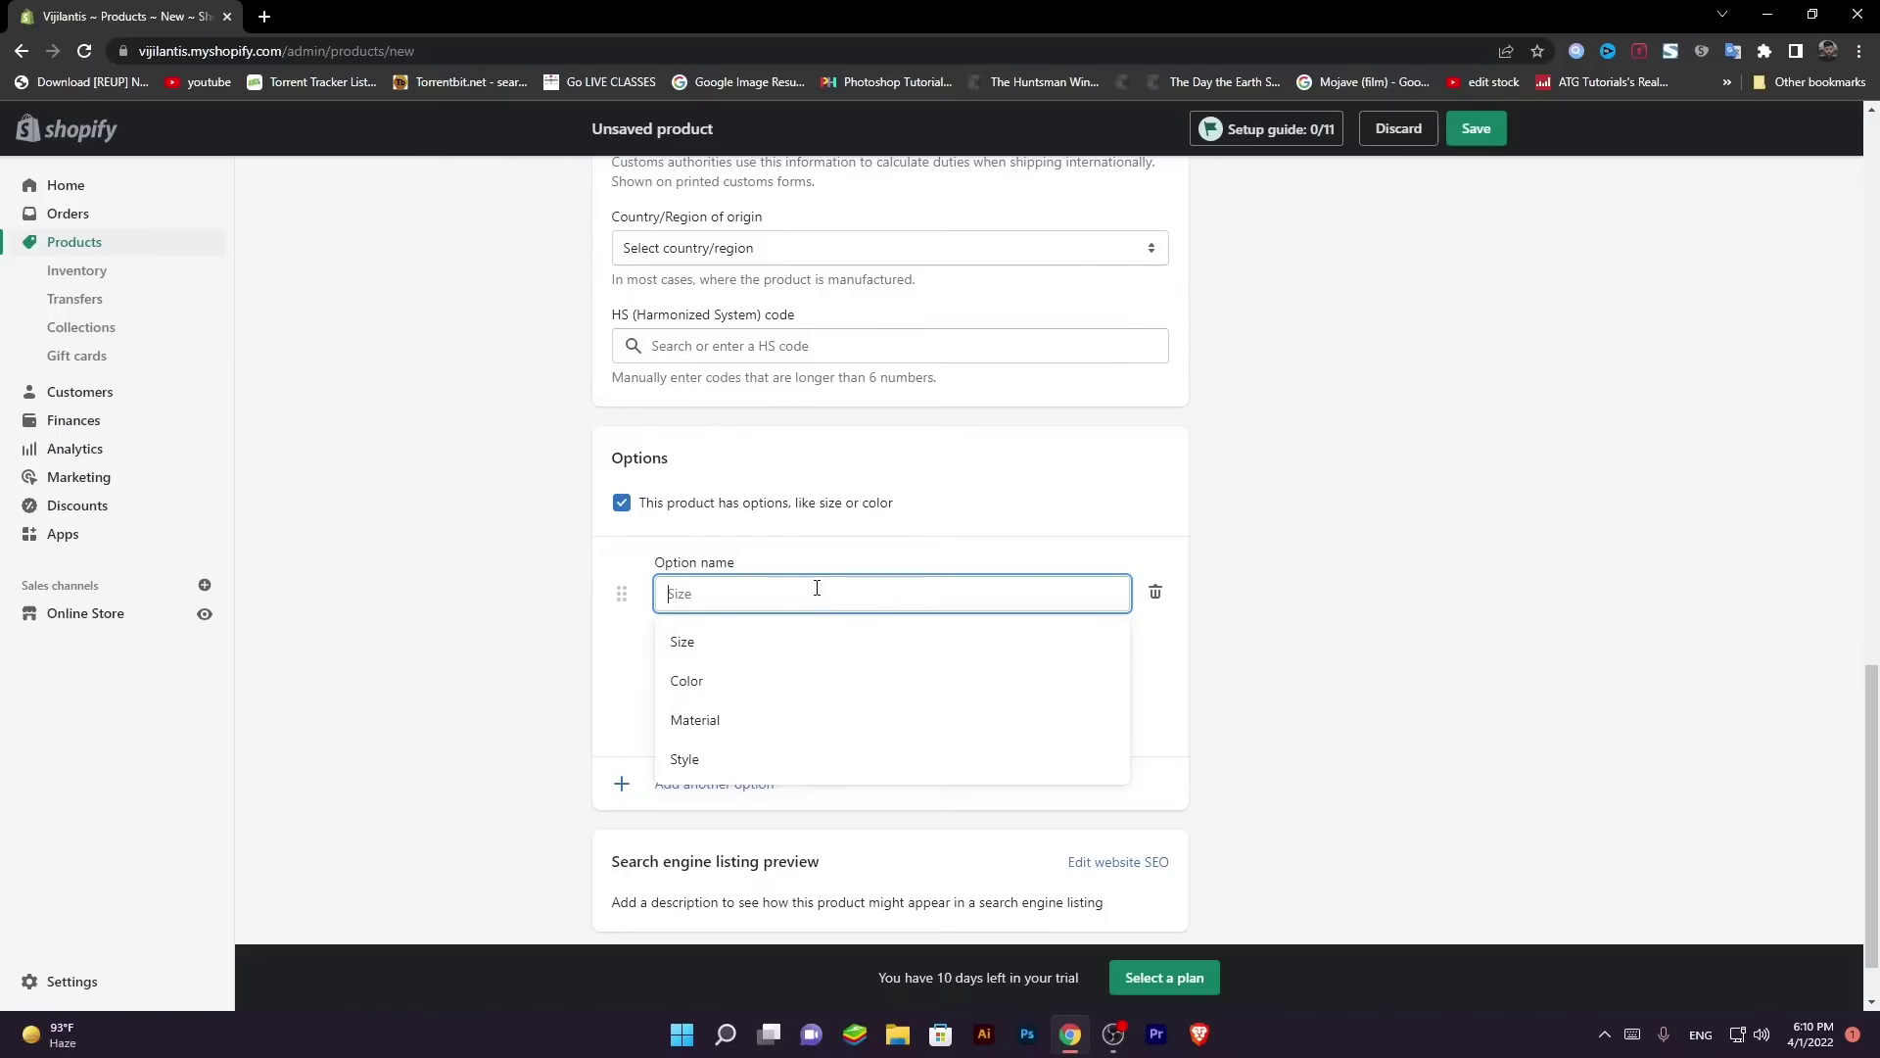
{"action": "left_click", "coordinate": [1435, 498]}
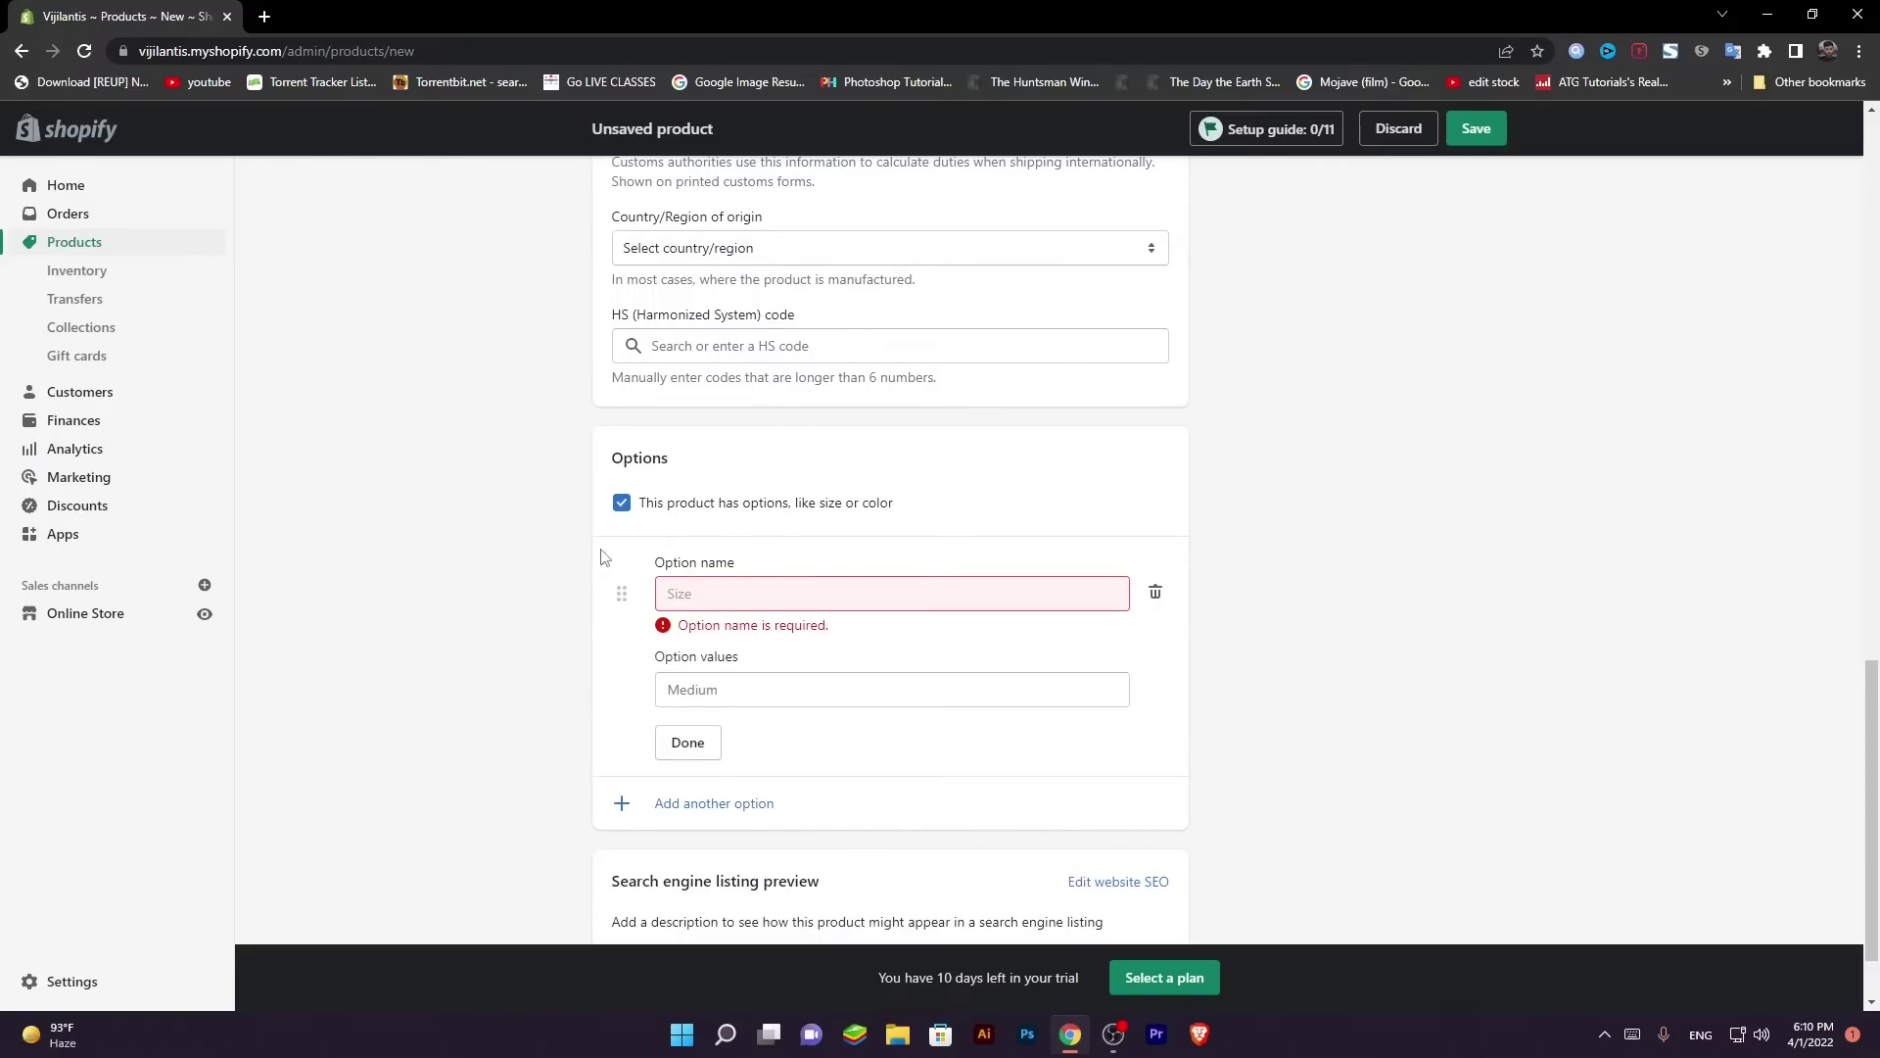
{"action": "left_click", "coordinate": [621, 502]}
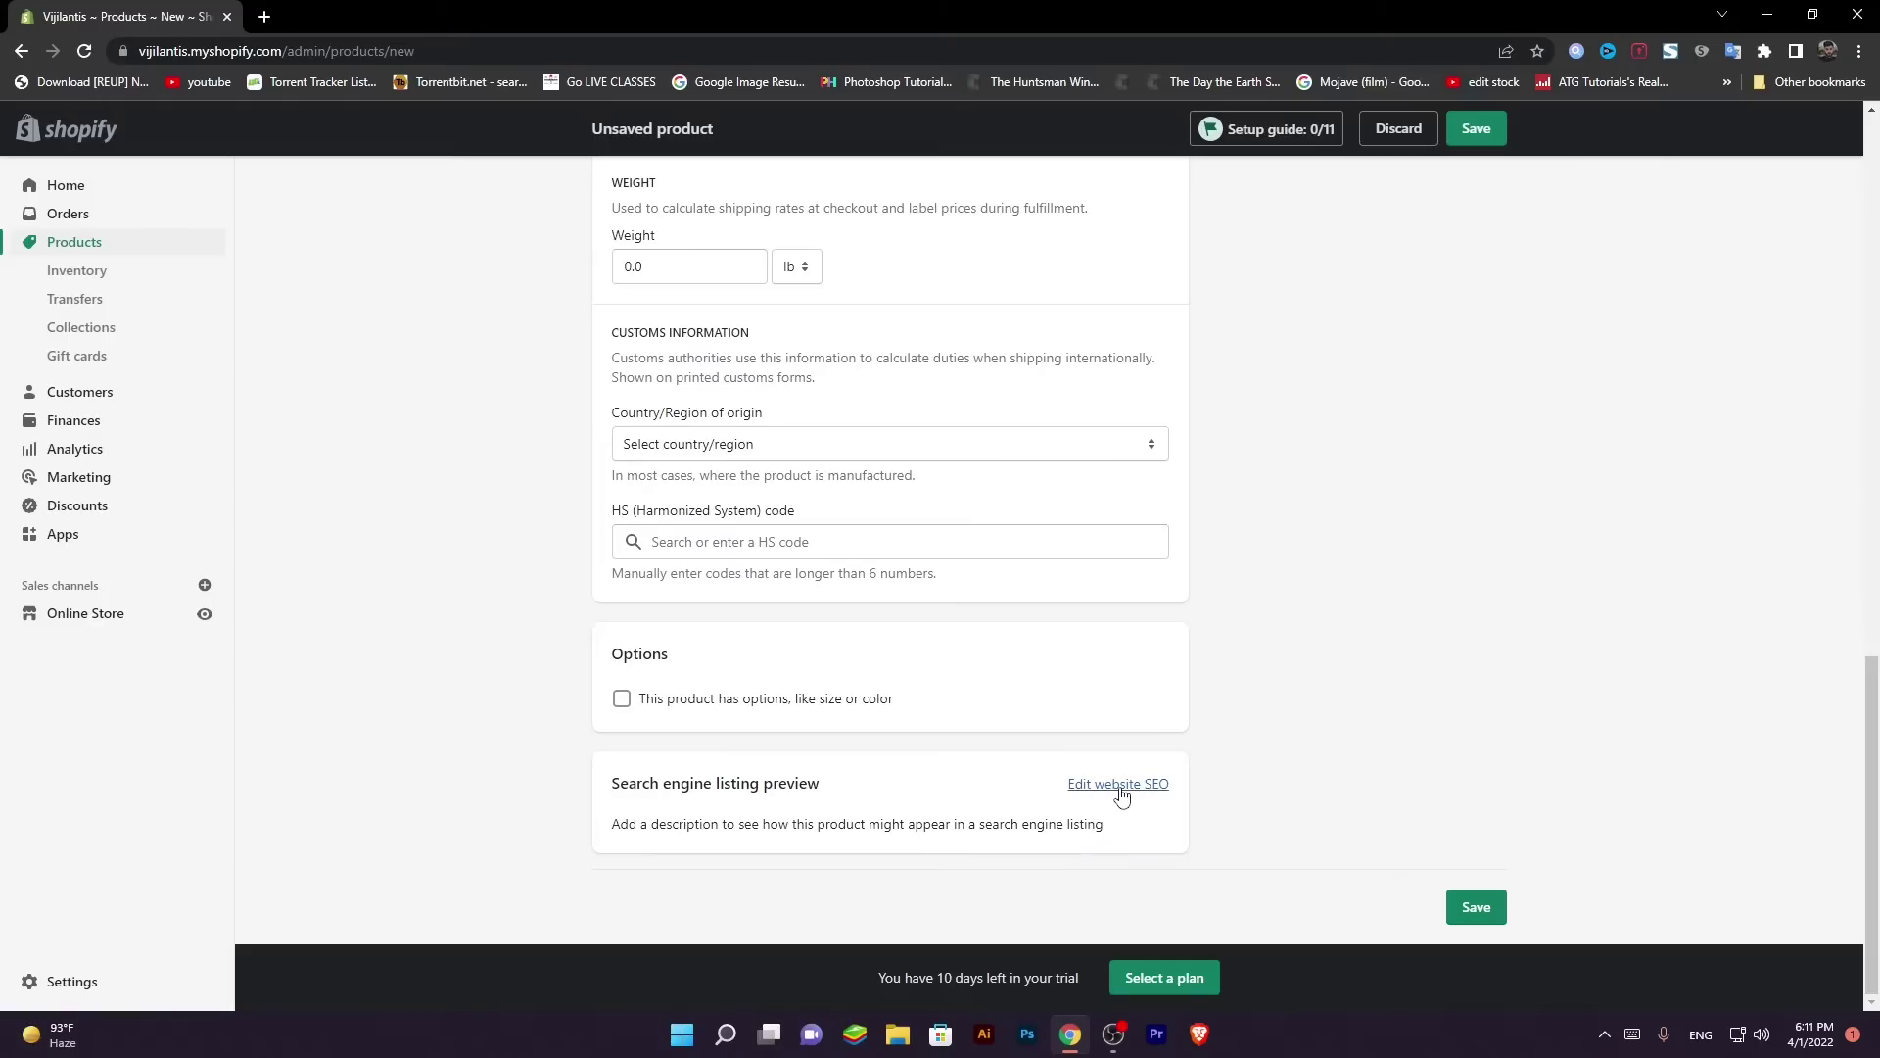
Step: Examine the available product status options and the sales channel settings for the new product
{"action": "scroll", "coordinate": [1154, 776], "scroll_direction": "up", "scroll_amount": 9}
{"action": "scroll", "coordinate": [1152, 774], "scroll_direction": "up", "scroll_amount": 6}
{"action": "scroll", "coordinate": [1152, 772], "scroll_direction": "down", "scroll_amount": 10}
{"action": "scroll", "coordinate": [1153, 772], "scroll_direction": "up", "scroll_amount": 10}
{"action": "left_click", "coordinate": [1375, 311]}
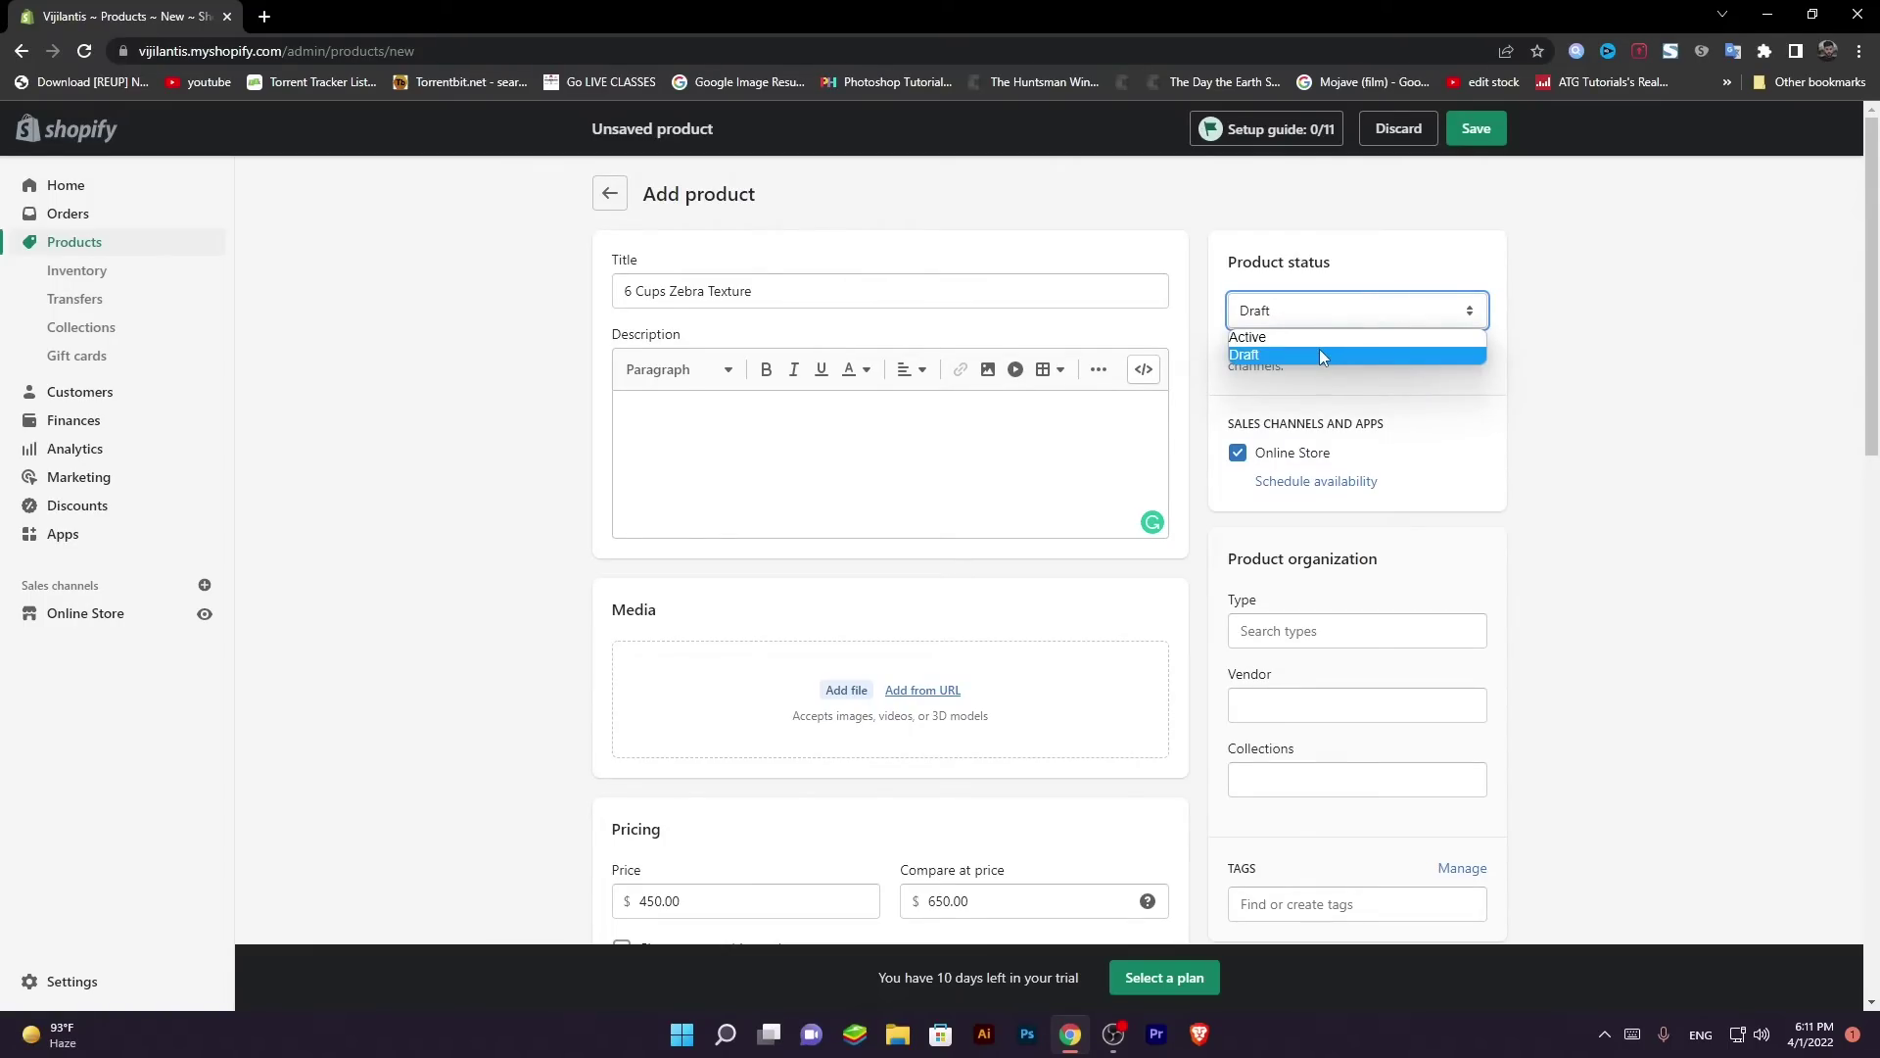
{"action": "left_click", "coordinate": [1538, 435]}
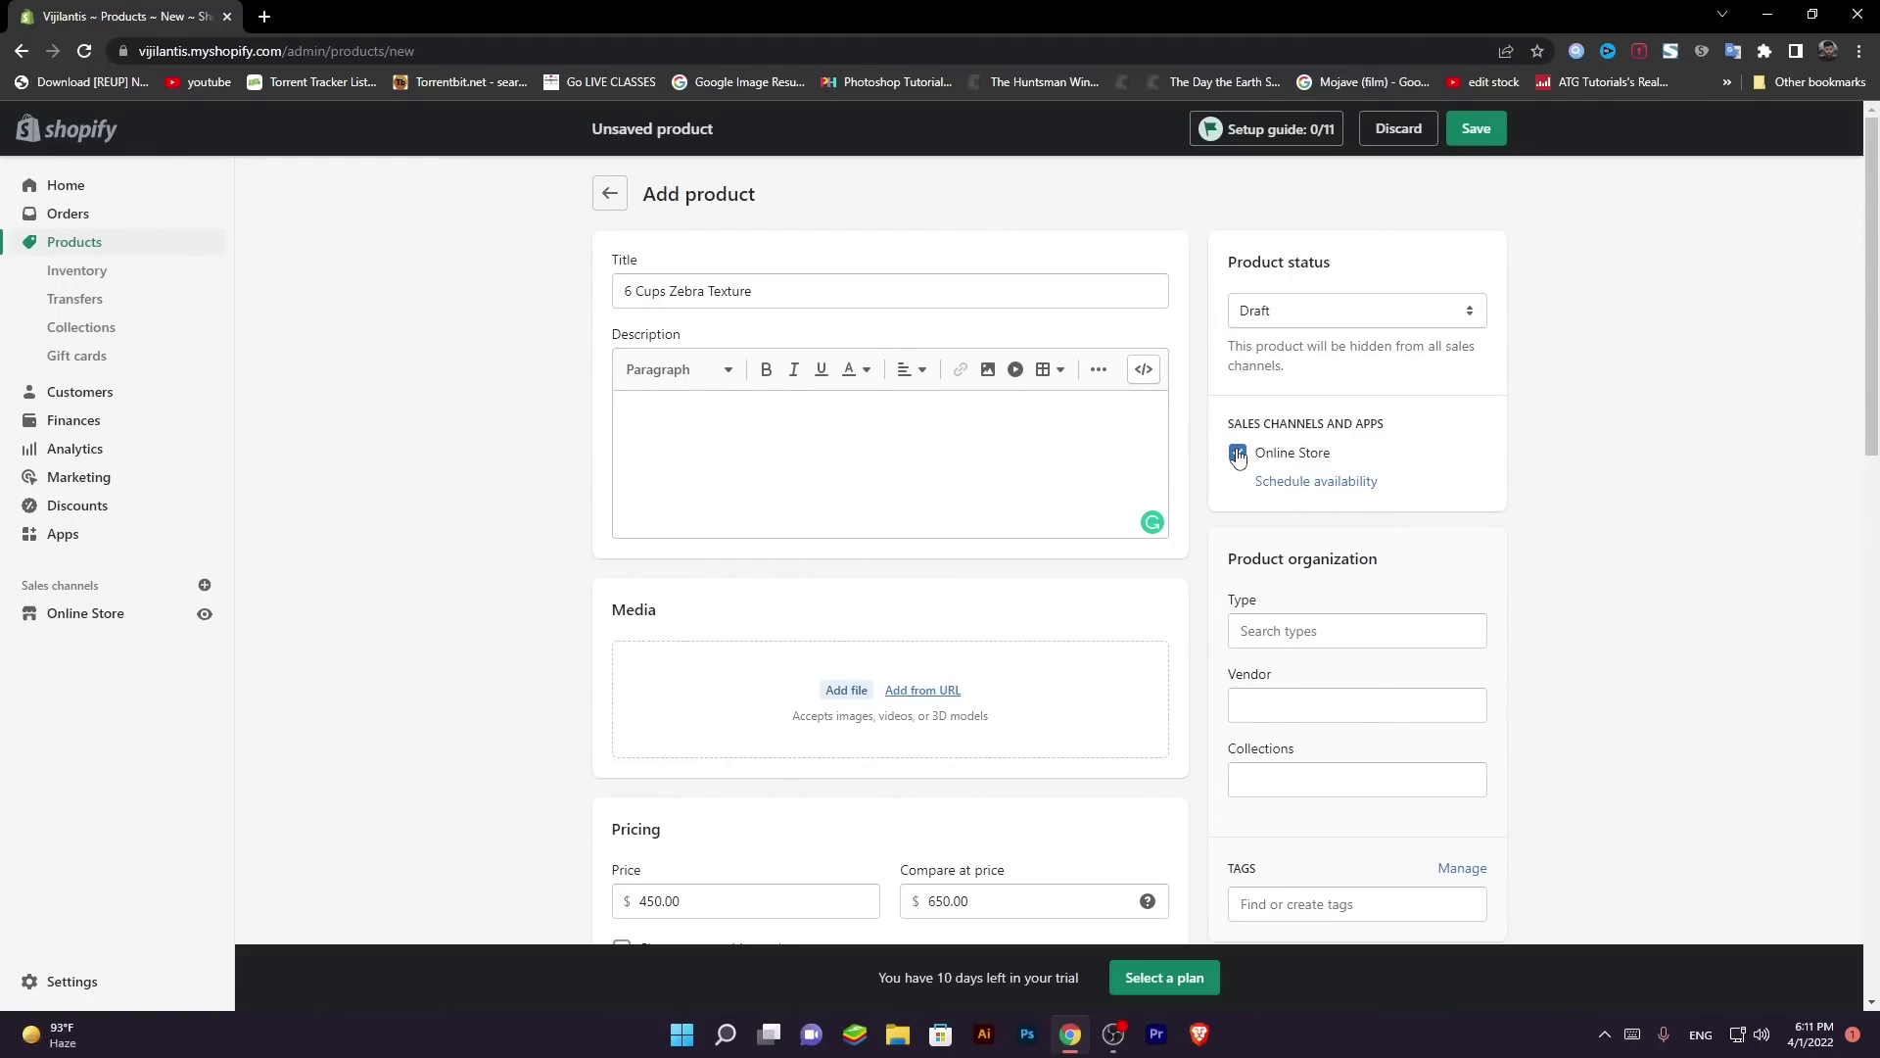
Step: Examine the product organization fields, including the type categories, vendor, collections and tags
{"action": "scroll", "coordinate": [1244, 483], "scroll_direction": "down", "scroll_amount": 1}
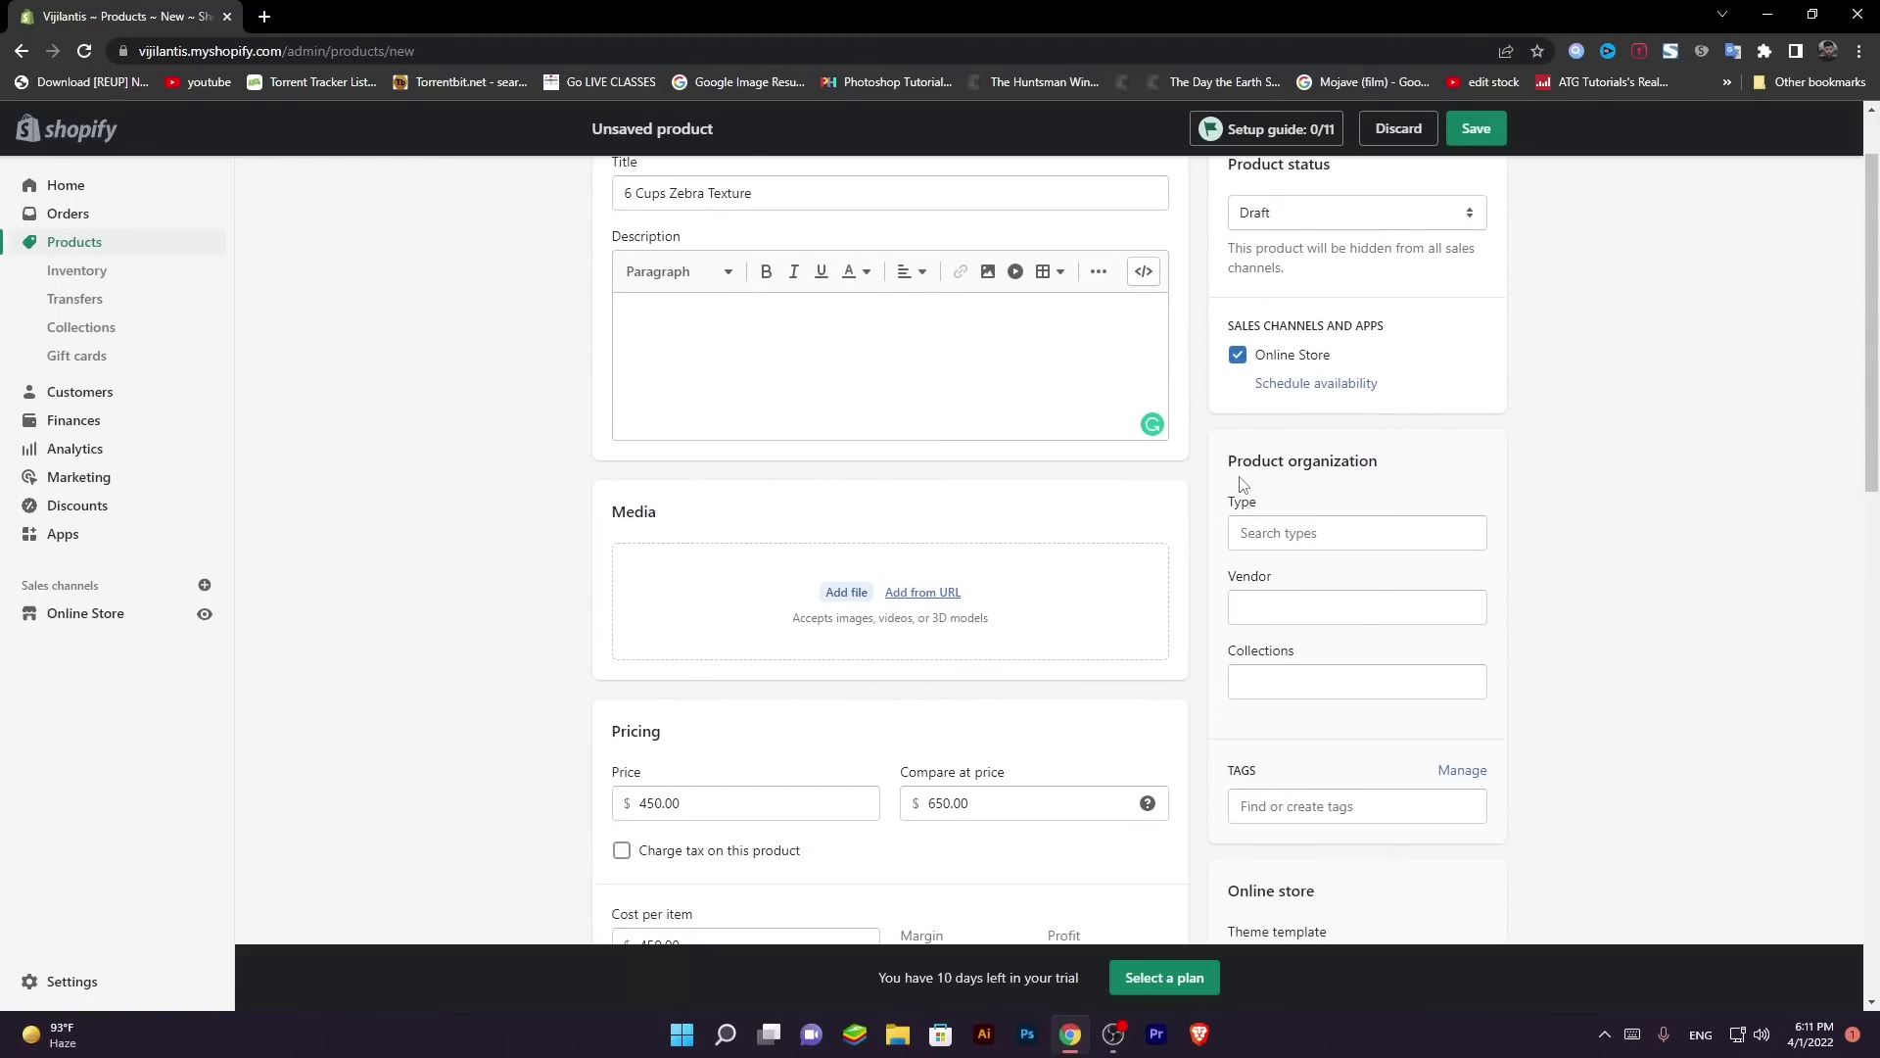
{"action": "left_click", "coordinate": [1309, 532]}
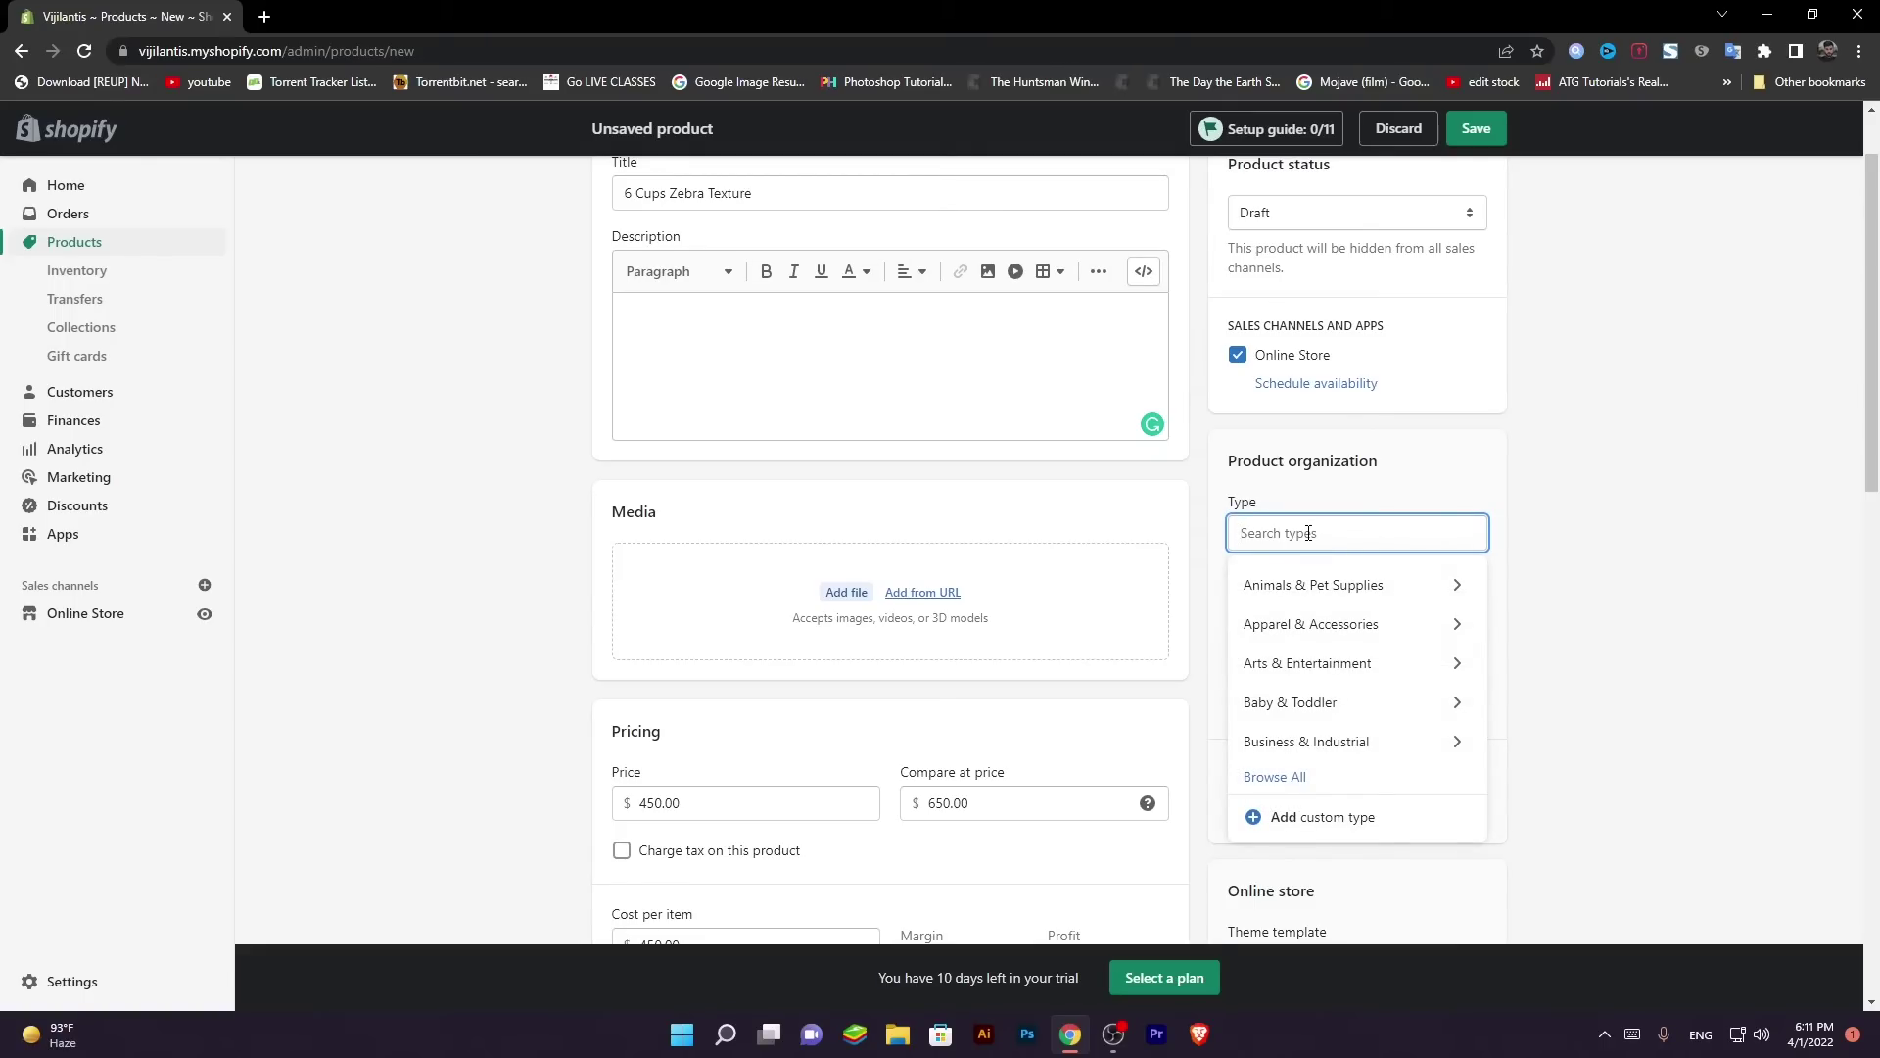
{"action": "left_click", "coordinate": [1621, 541]}
{"action": "left_click", "coordinate": [1322, 535]}
{"action": "left_click", "coordinate": [1645, 529]}
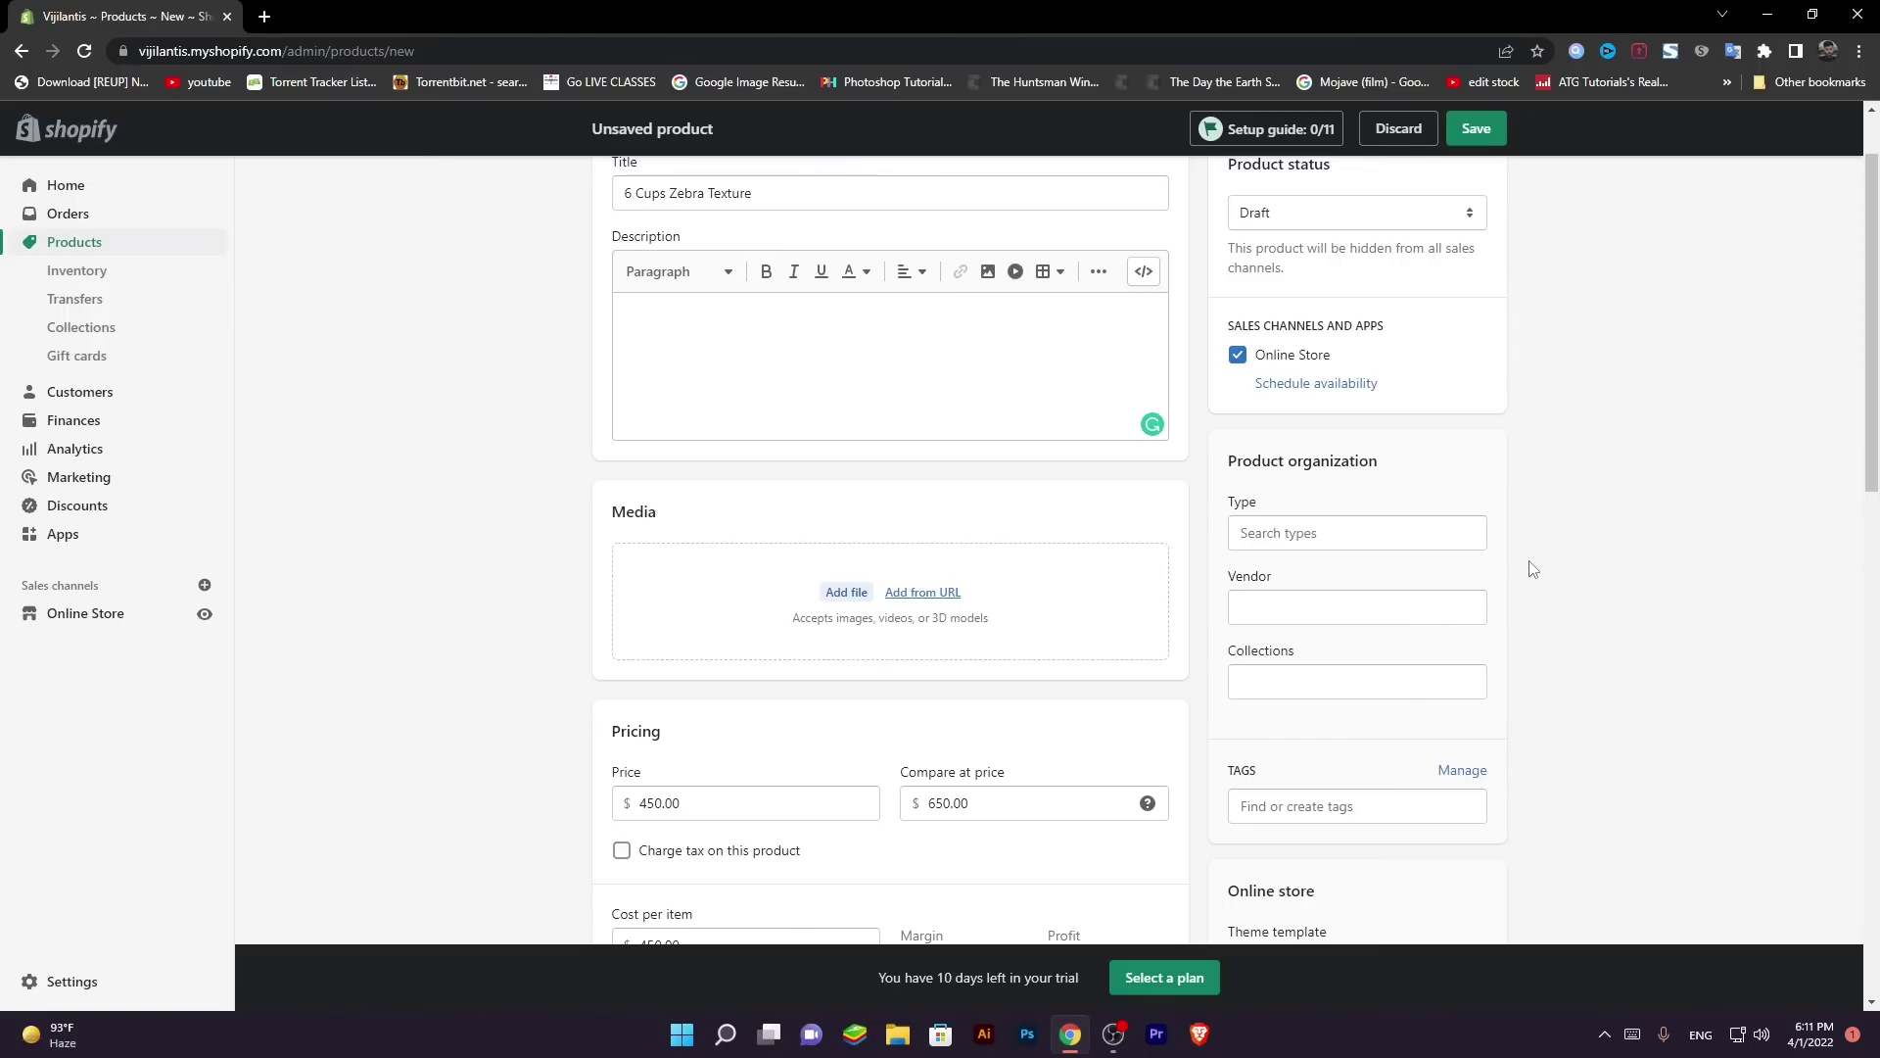
{"action": "left_click", "coordinate": [1608, 624]}
{"action": "left_click", "coordinate": [1371, 601]}
{"action": "left_click", "coordinate": [1559, 623]}
{"action": "left_click", "coordinate": [1364, 604]}
{"action": "left_click", "coordinate": [1322, 680]}
{"action": "left_click", "coordinate": [1617, 666]}
{"action": "left_click", "coordinate": [1397, 791]}
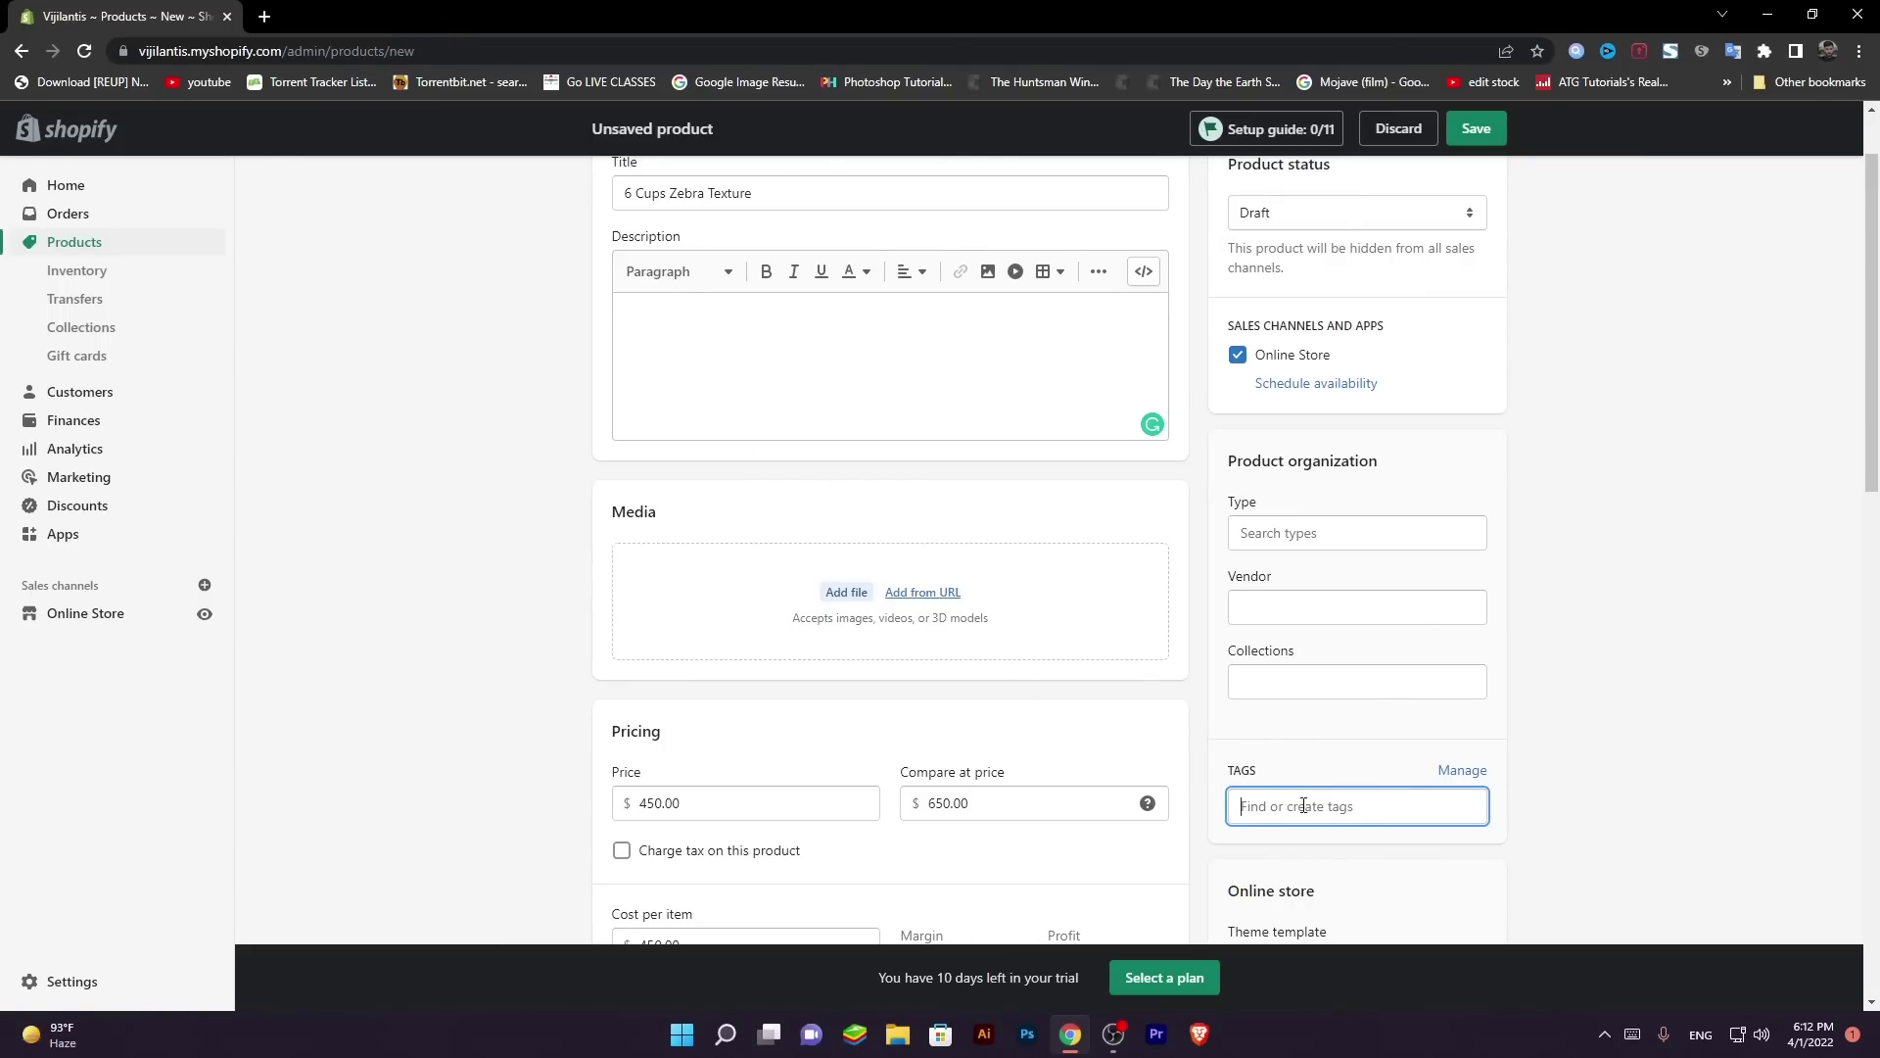
Step: Check the theme template choices for the product in the online store settings
{"action": "scroll", "coordinate": [1302, 674], "scroll_direction": "down", "scroll_amount": 2}
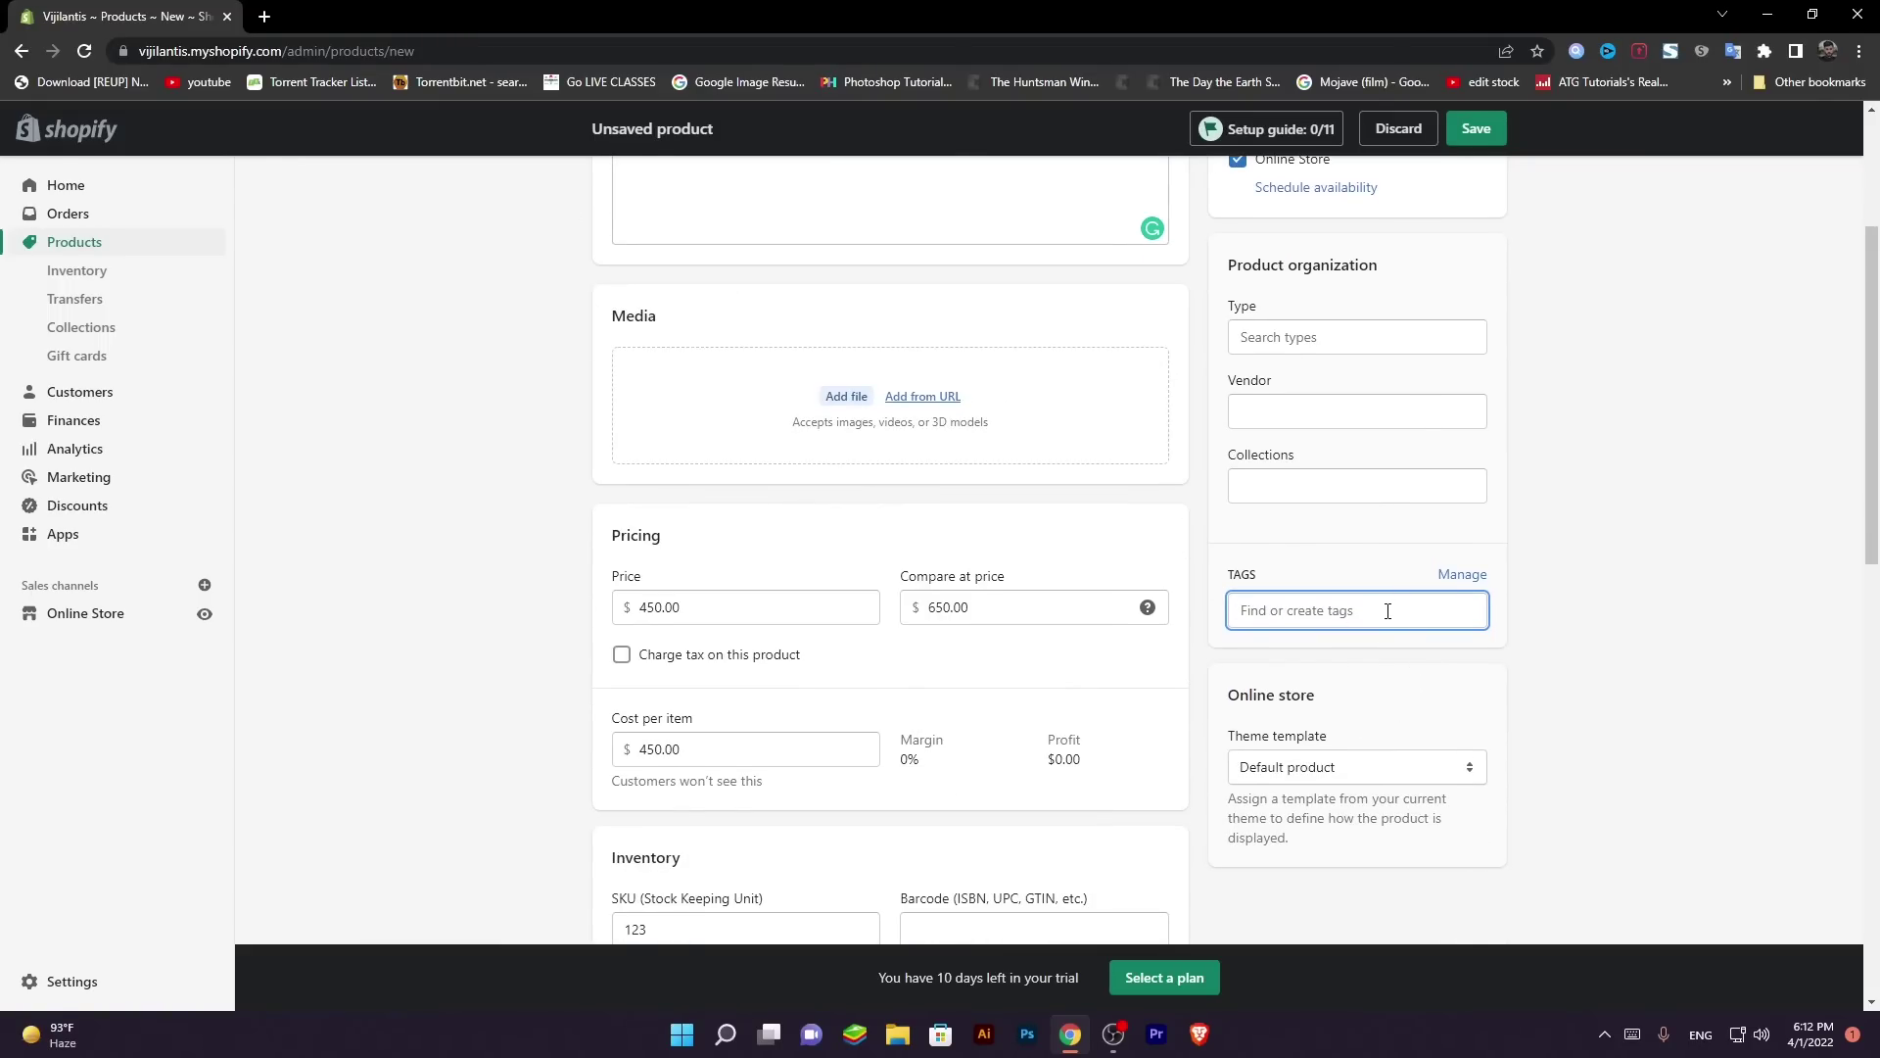
{"action": "scroll", "coordinate": [1385, 611], "scroll_direction": "down", "scroll_amount": 1}
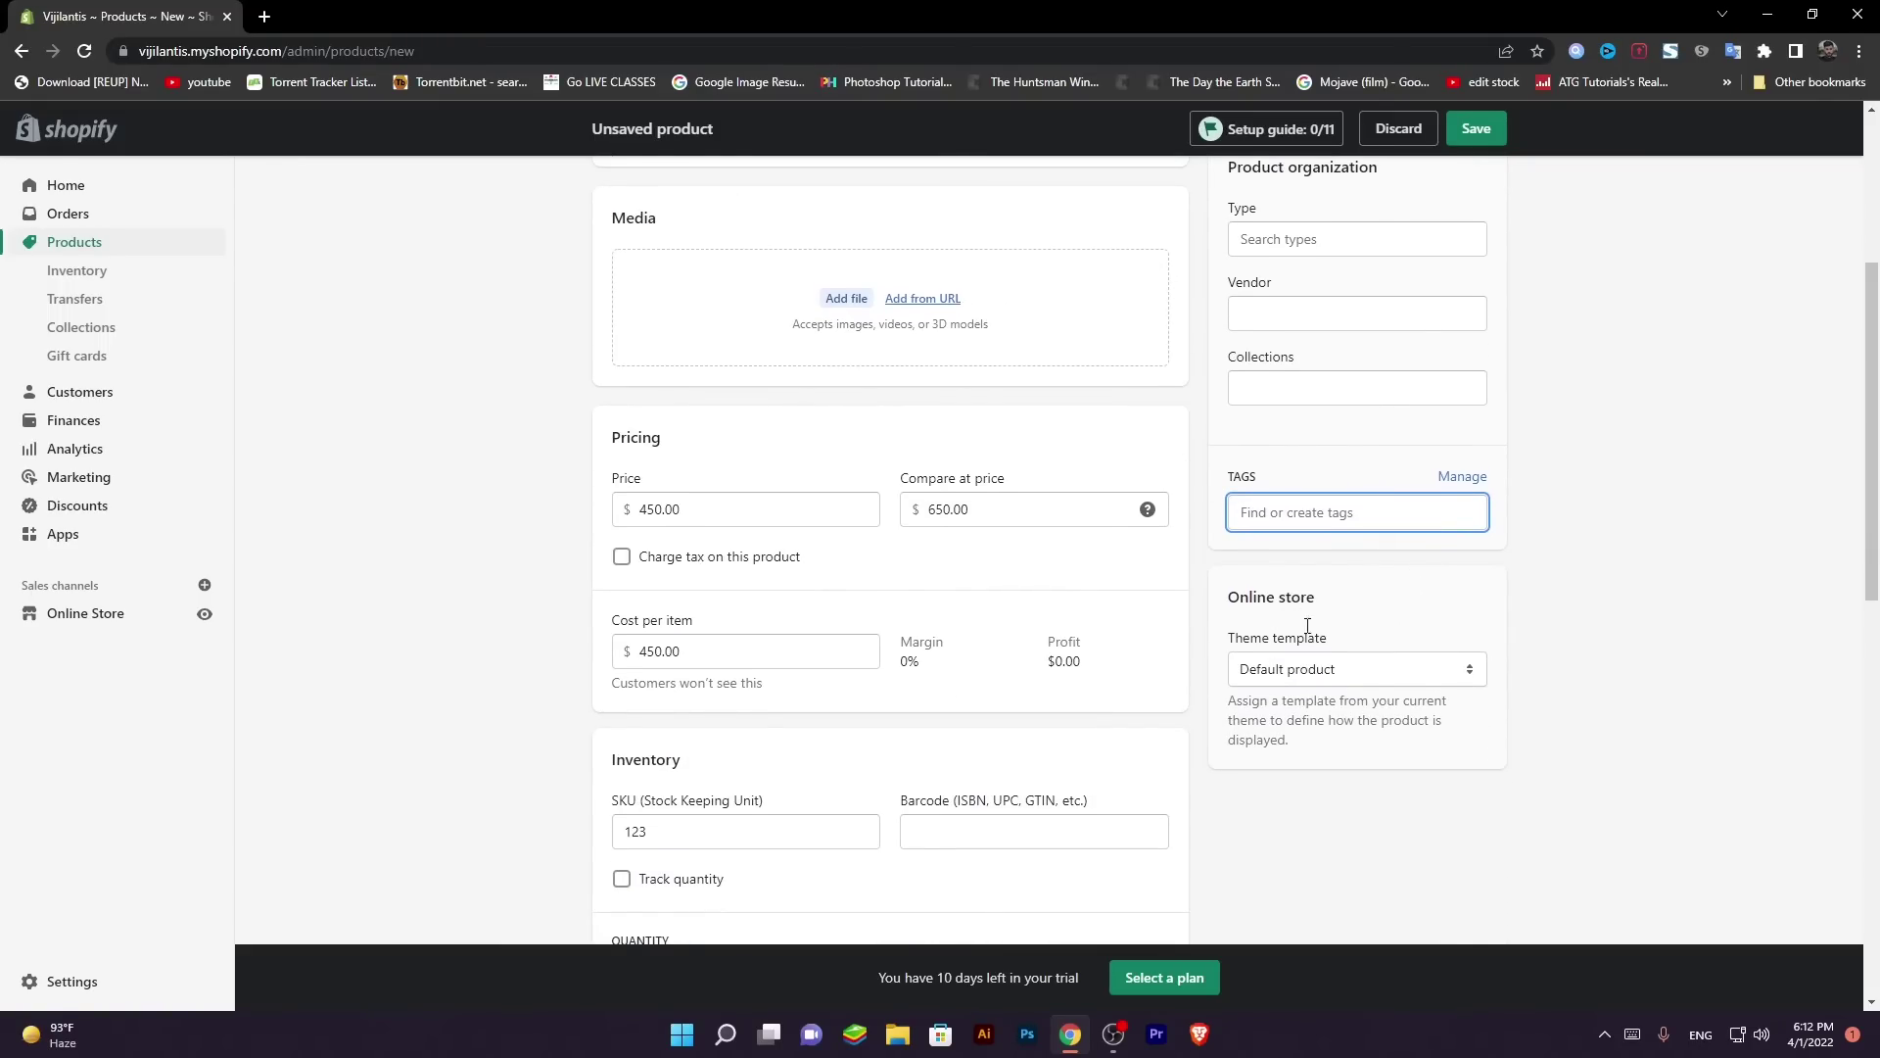
{"action": "left_click", "coordinate": [1331, 668]}
{"action": "left_click", "coordinate": [1344, 683]}
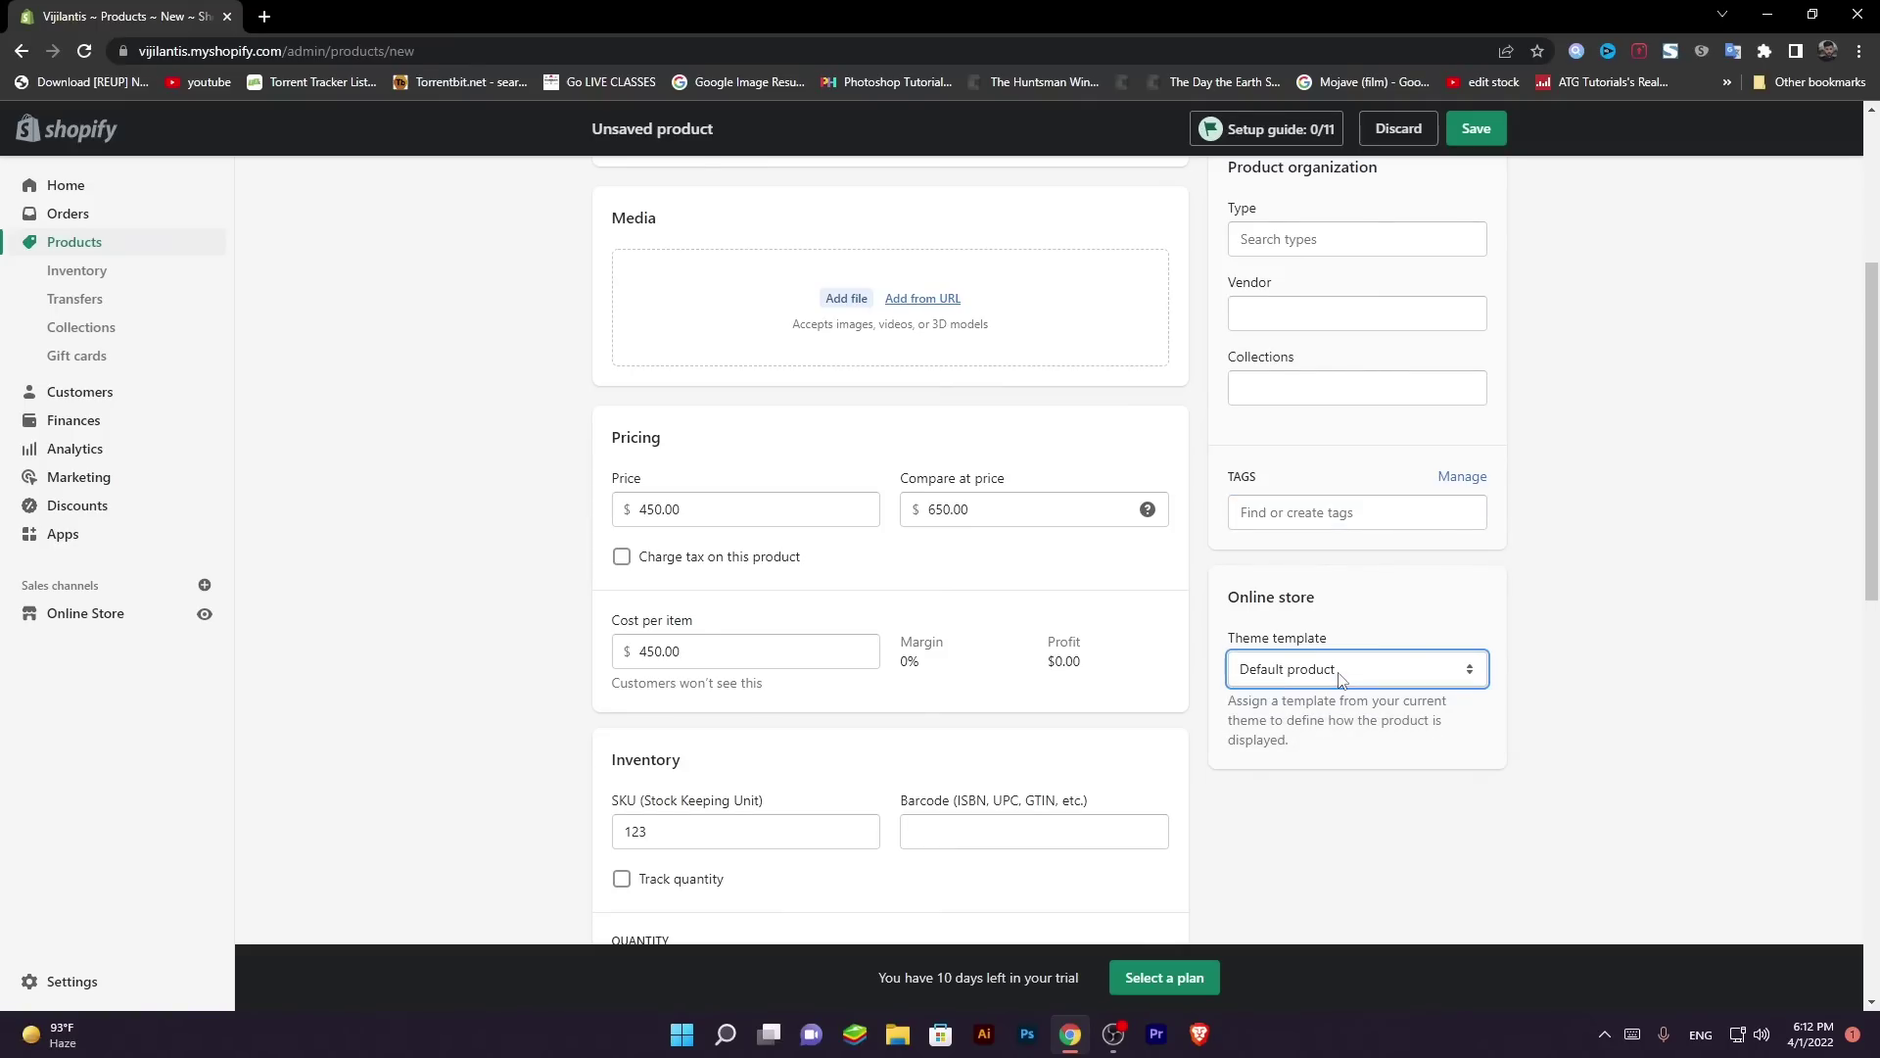
Step: Review the whole product form, from the description and its paragraph formatting through to the search engine listing preview
{"action": "scroll", "coordinate": [1378, 770], "scroll_direction": "down", "scroll_amount": 10}
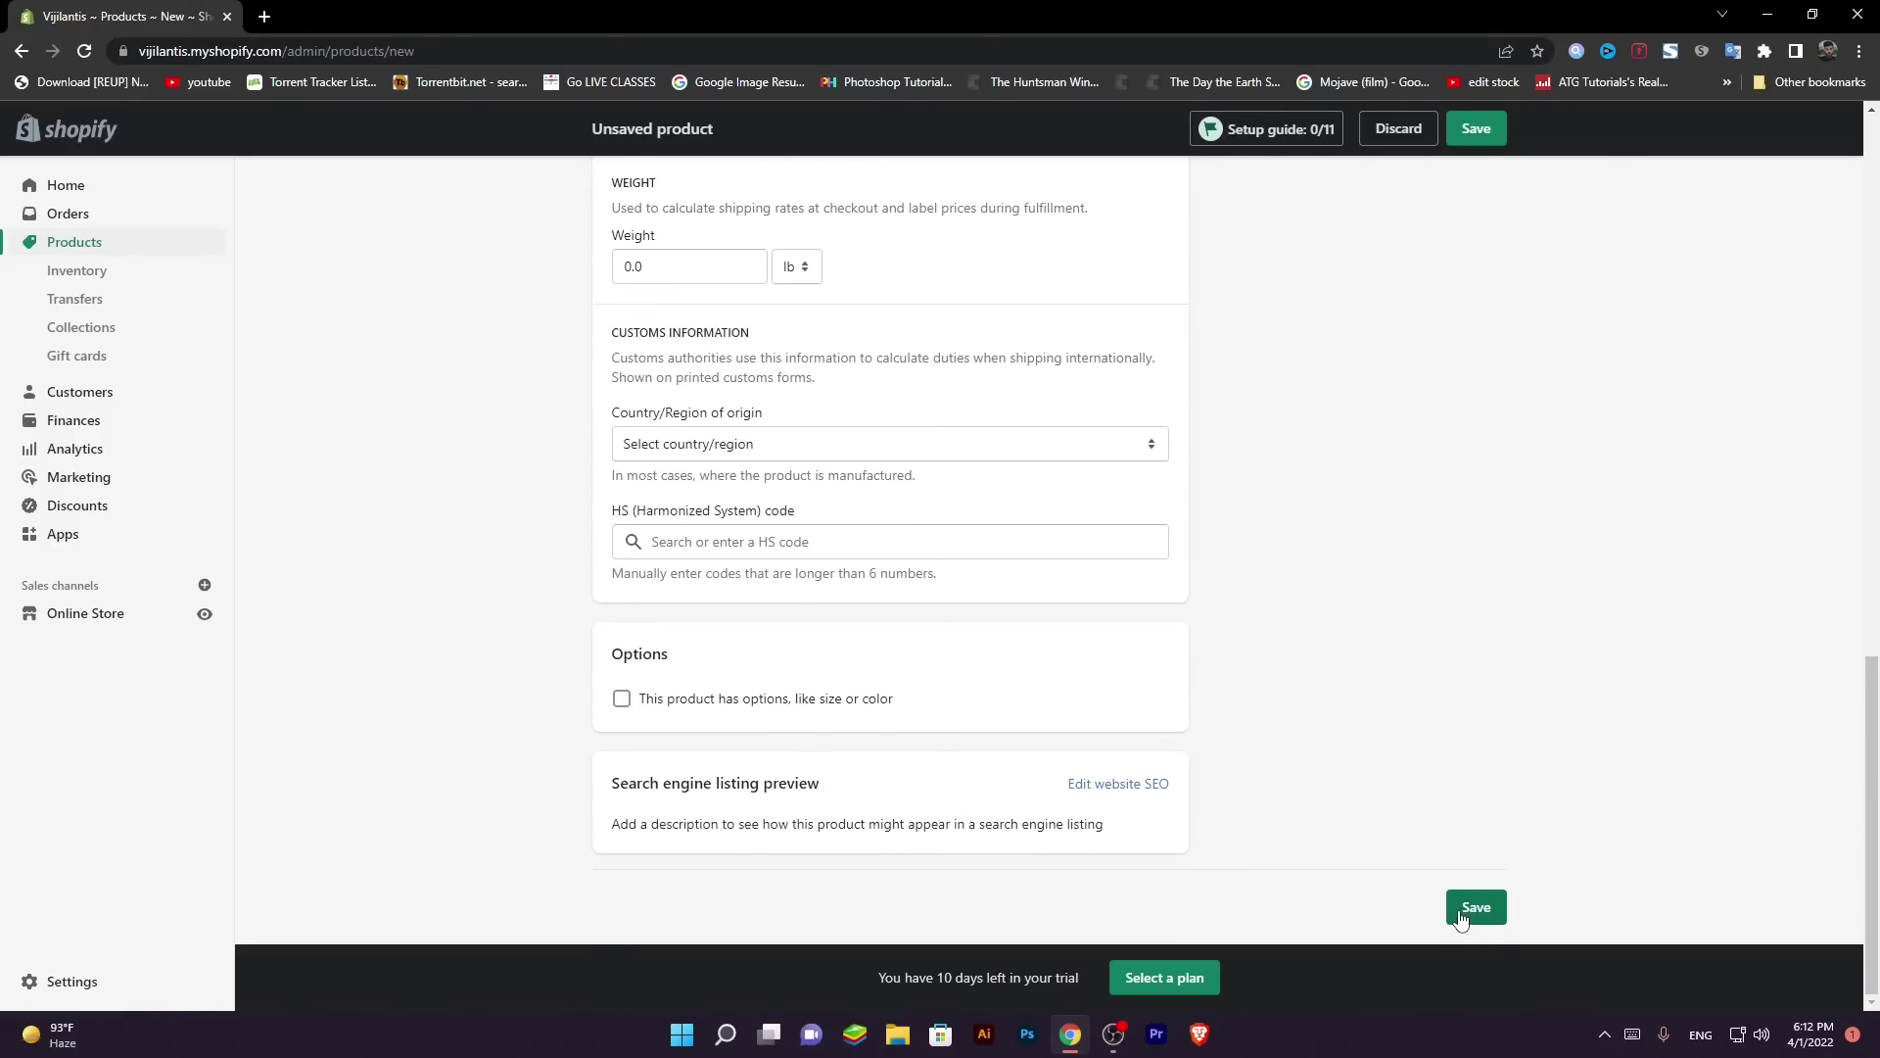
{"action": "scroll", "coordinate": [495, 619], "scroll_direction": "up", "scroll_amount": 15}
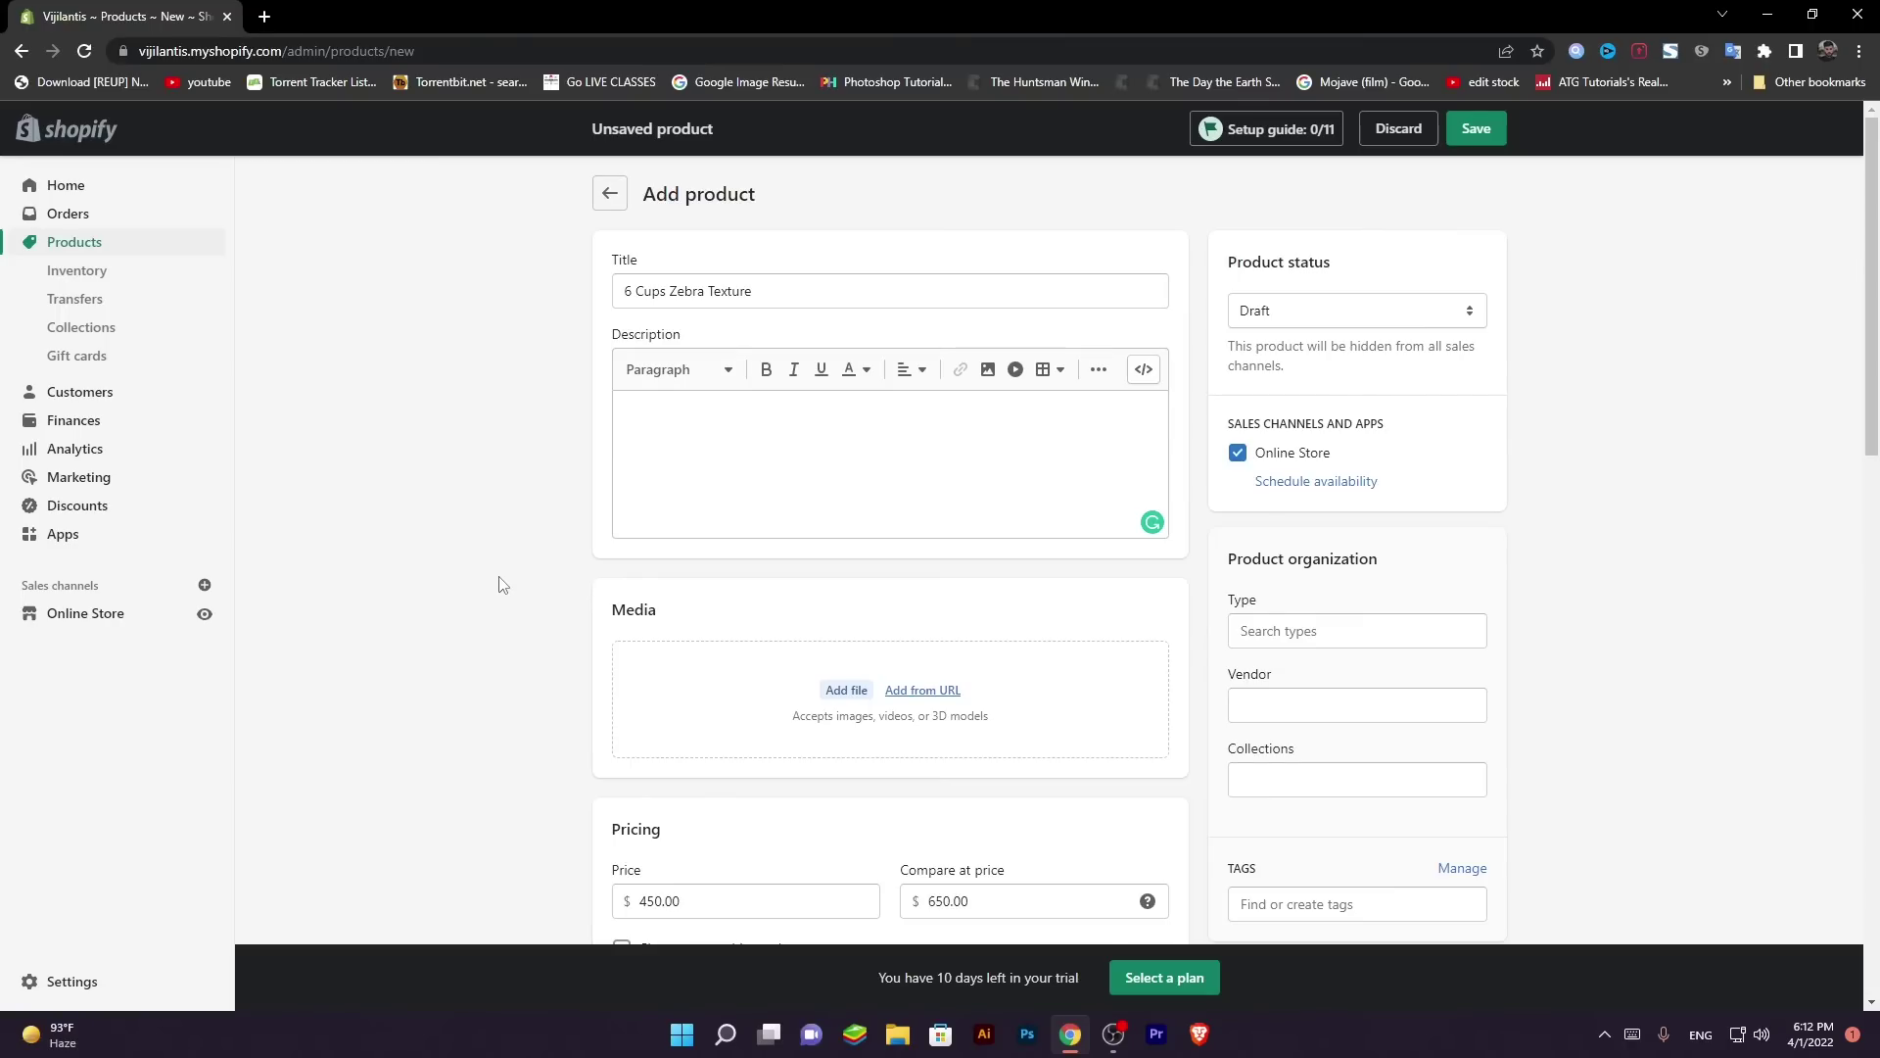
{"action": "left_click", "coordinate": [776, 425]}
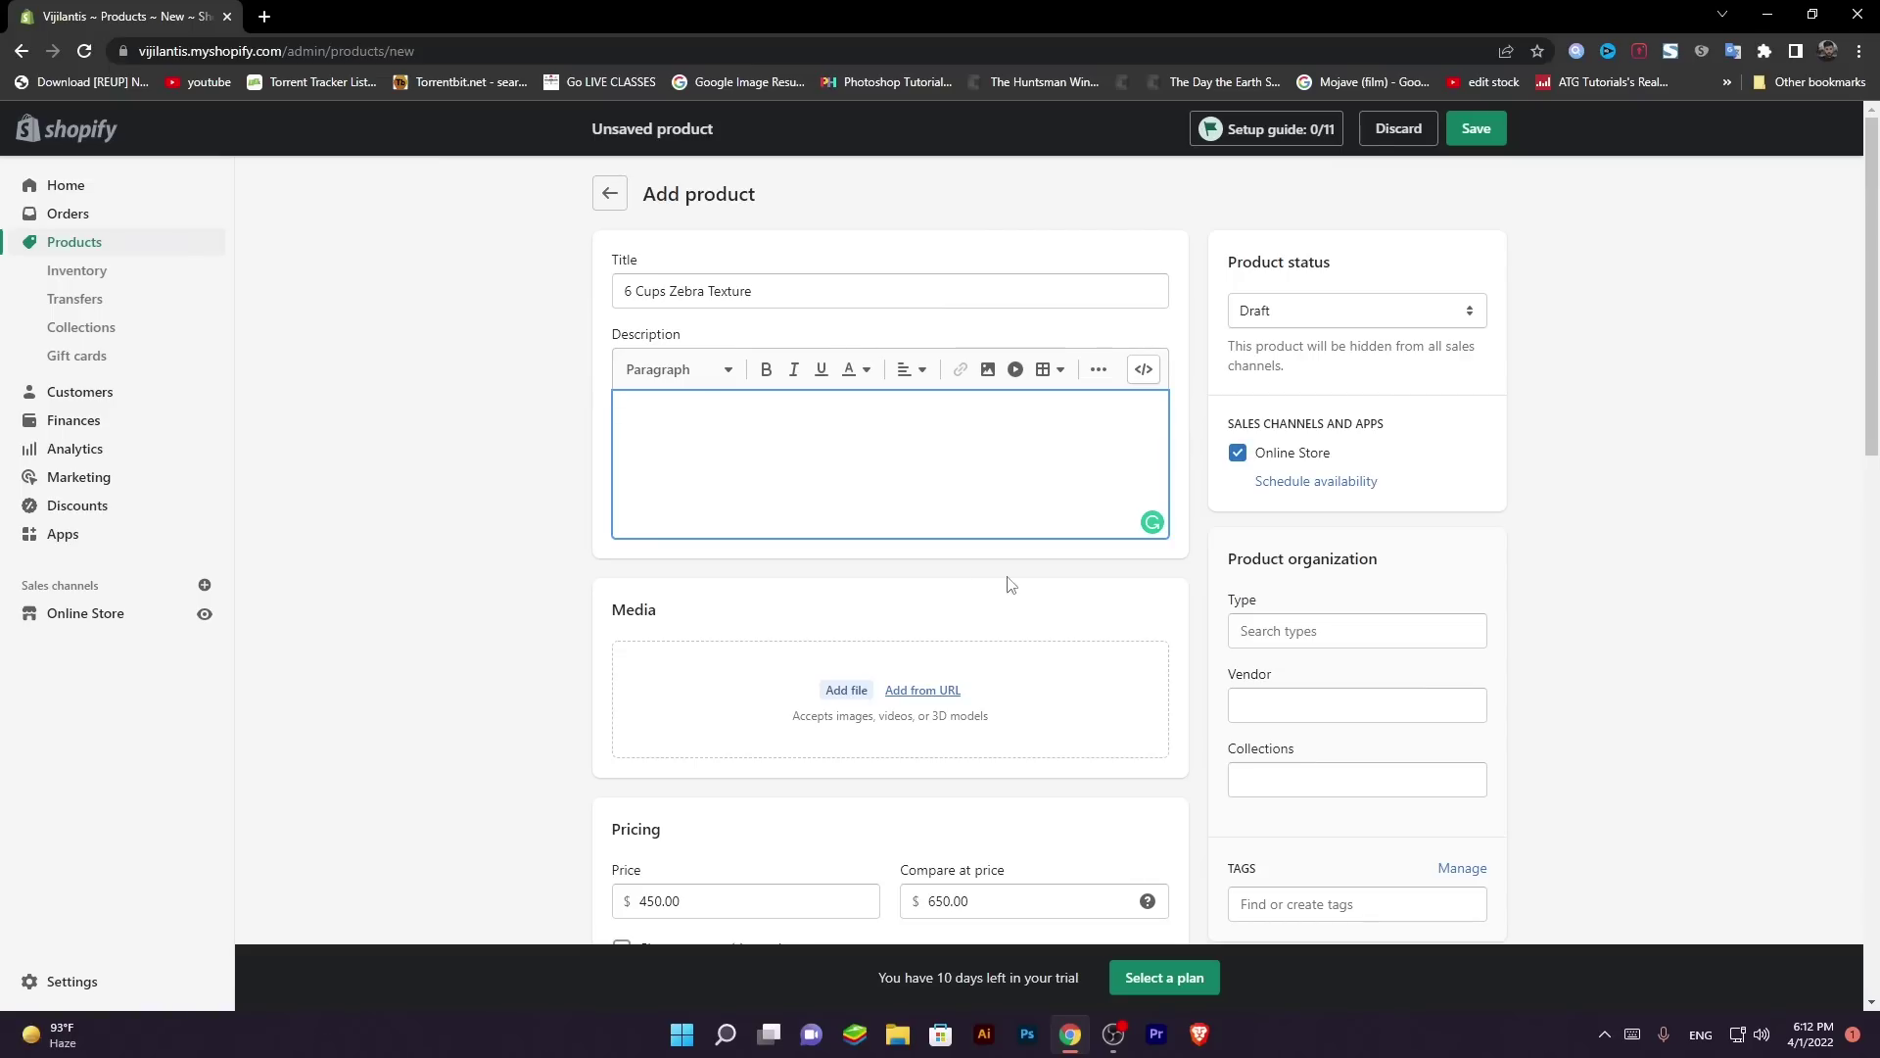
{"action": "left_click", "coordinate": [724, 371]}
{"action": "scroll", "coordinate": [714, 446], "scroll_direction": "down", "scroll_amount": 3}
{"action": "left_click", "coordinate": [820, 186]}
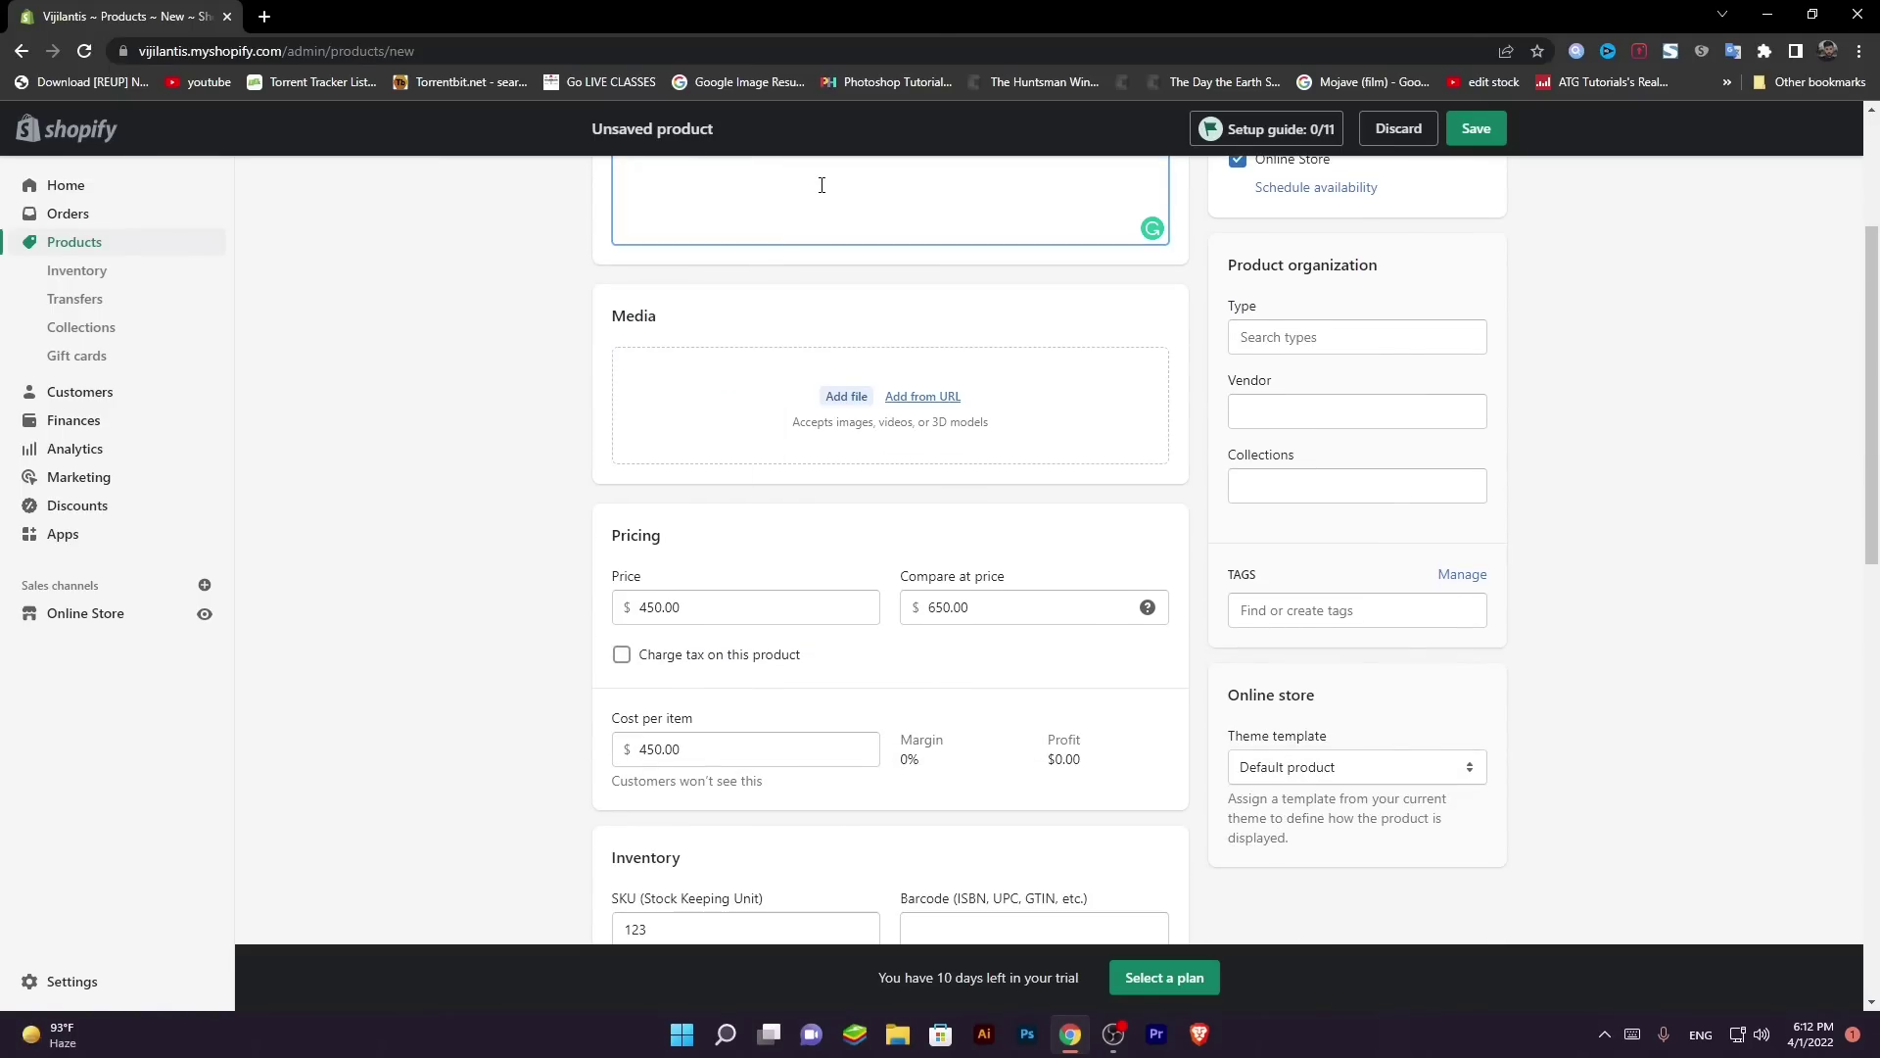
{"action": "scroll", "coordinate": [505, 403], "scroll_direction": "down", "scroll_amount": 6}
{"action": "scroll", "coordinate": [504, 404], "scroll_direction": "down", "scroll_amount": 6}
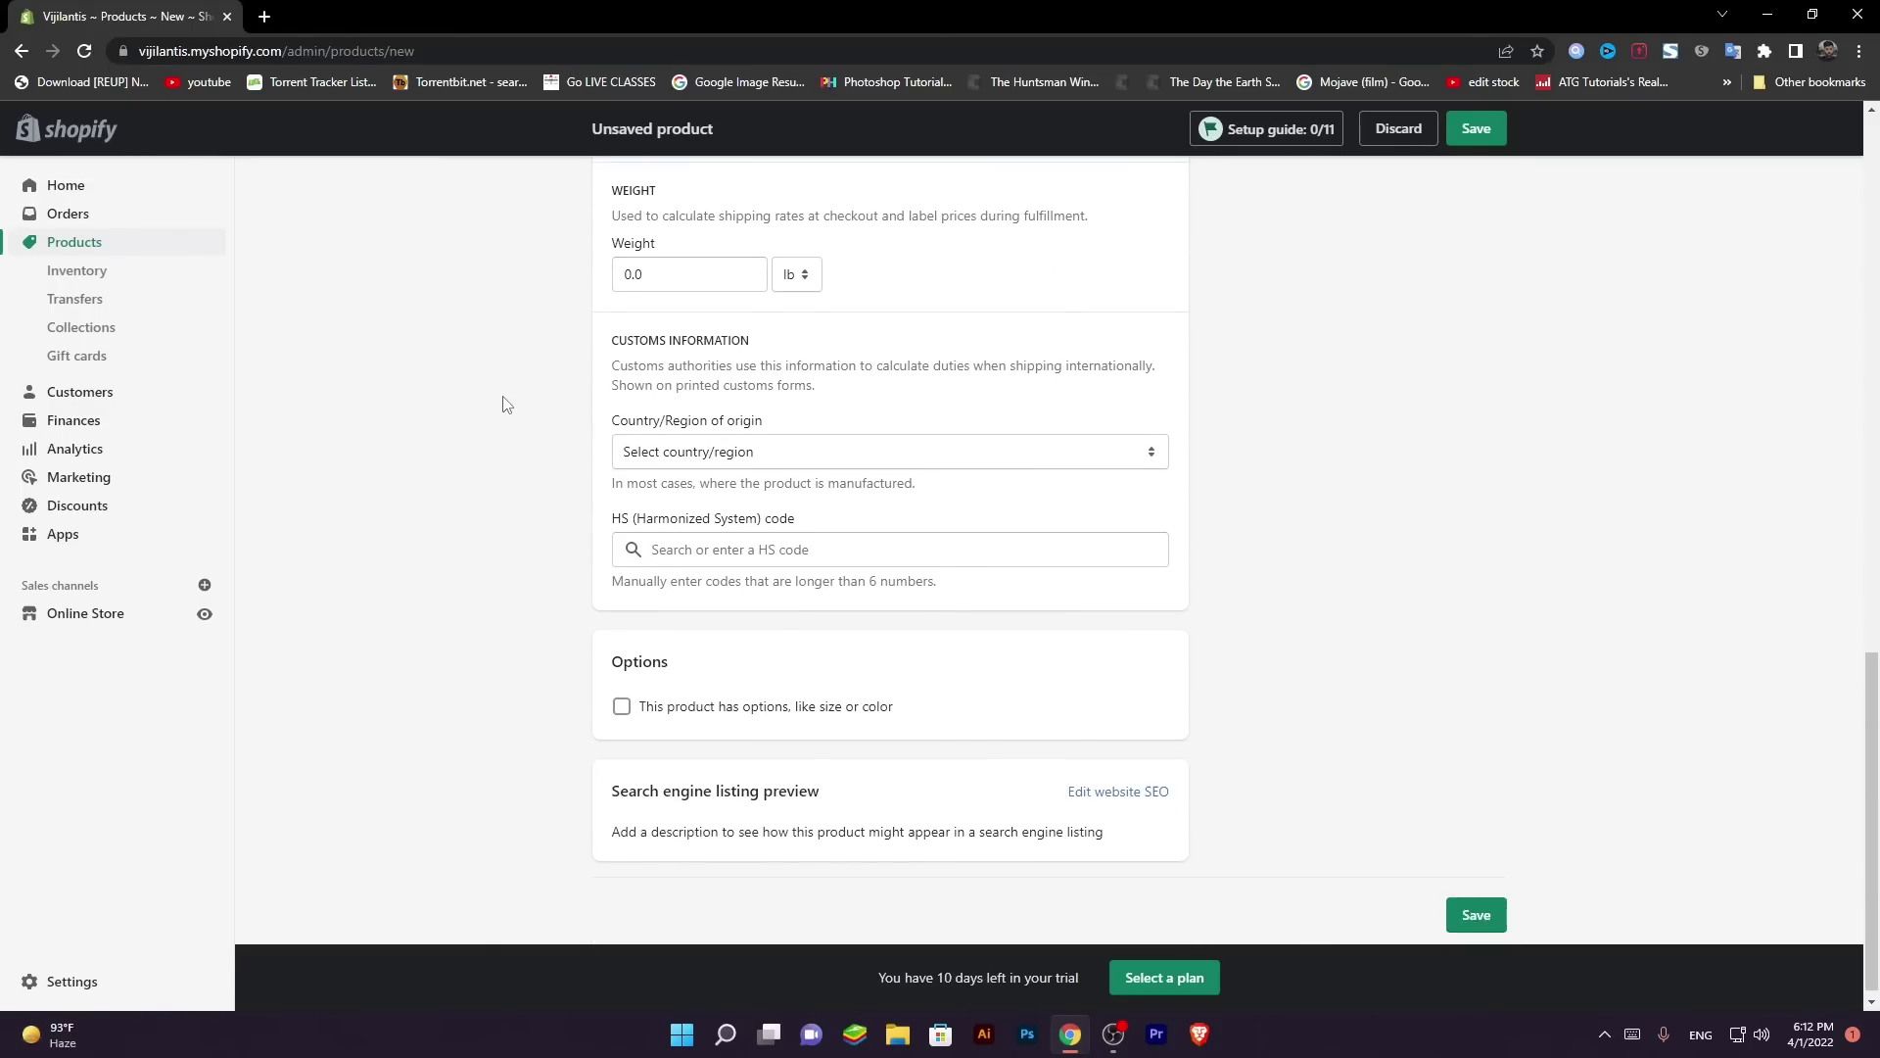